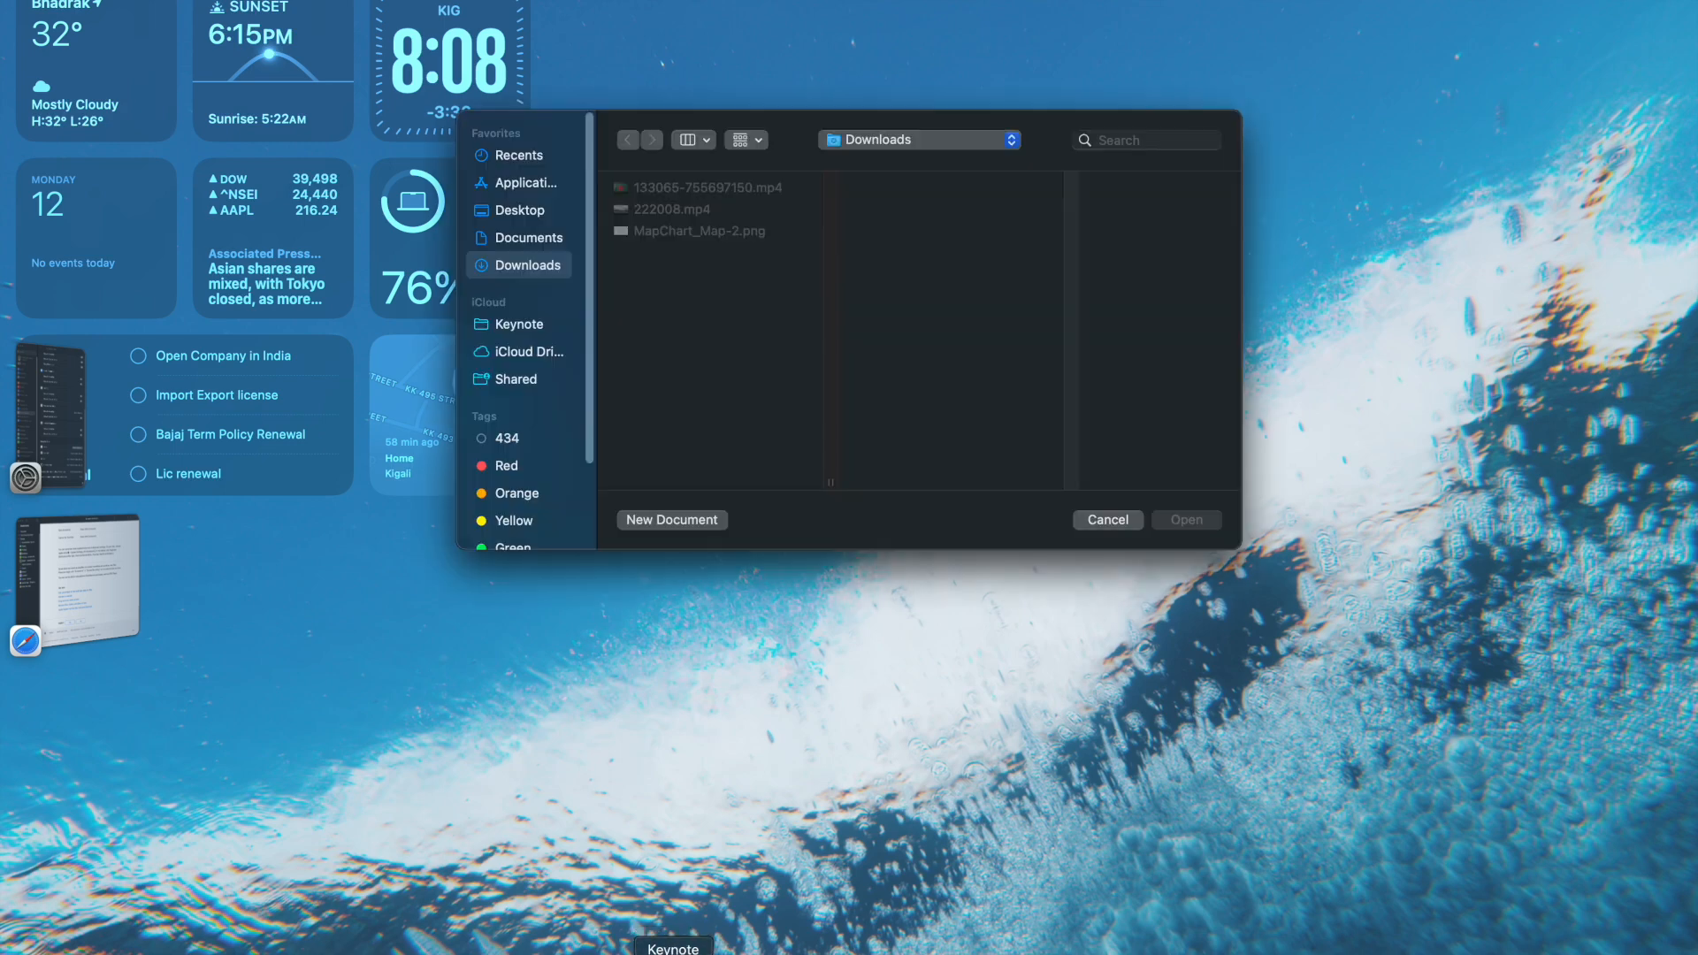
Create a new presentation with the Basic Black theme in Wide (16:9) format.
{"action": "left_click", "coordinate": [677, 522]}
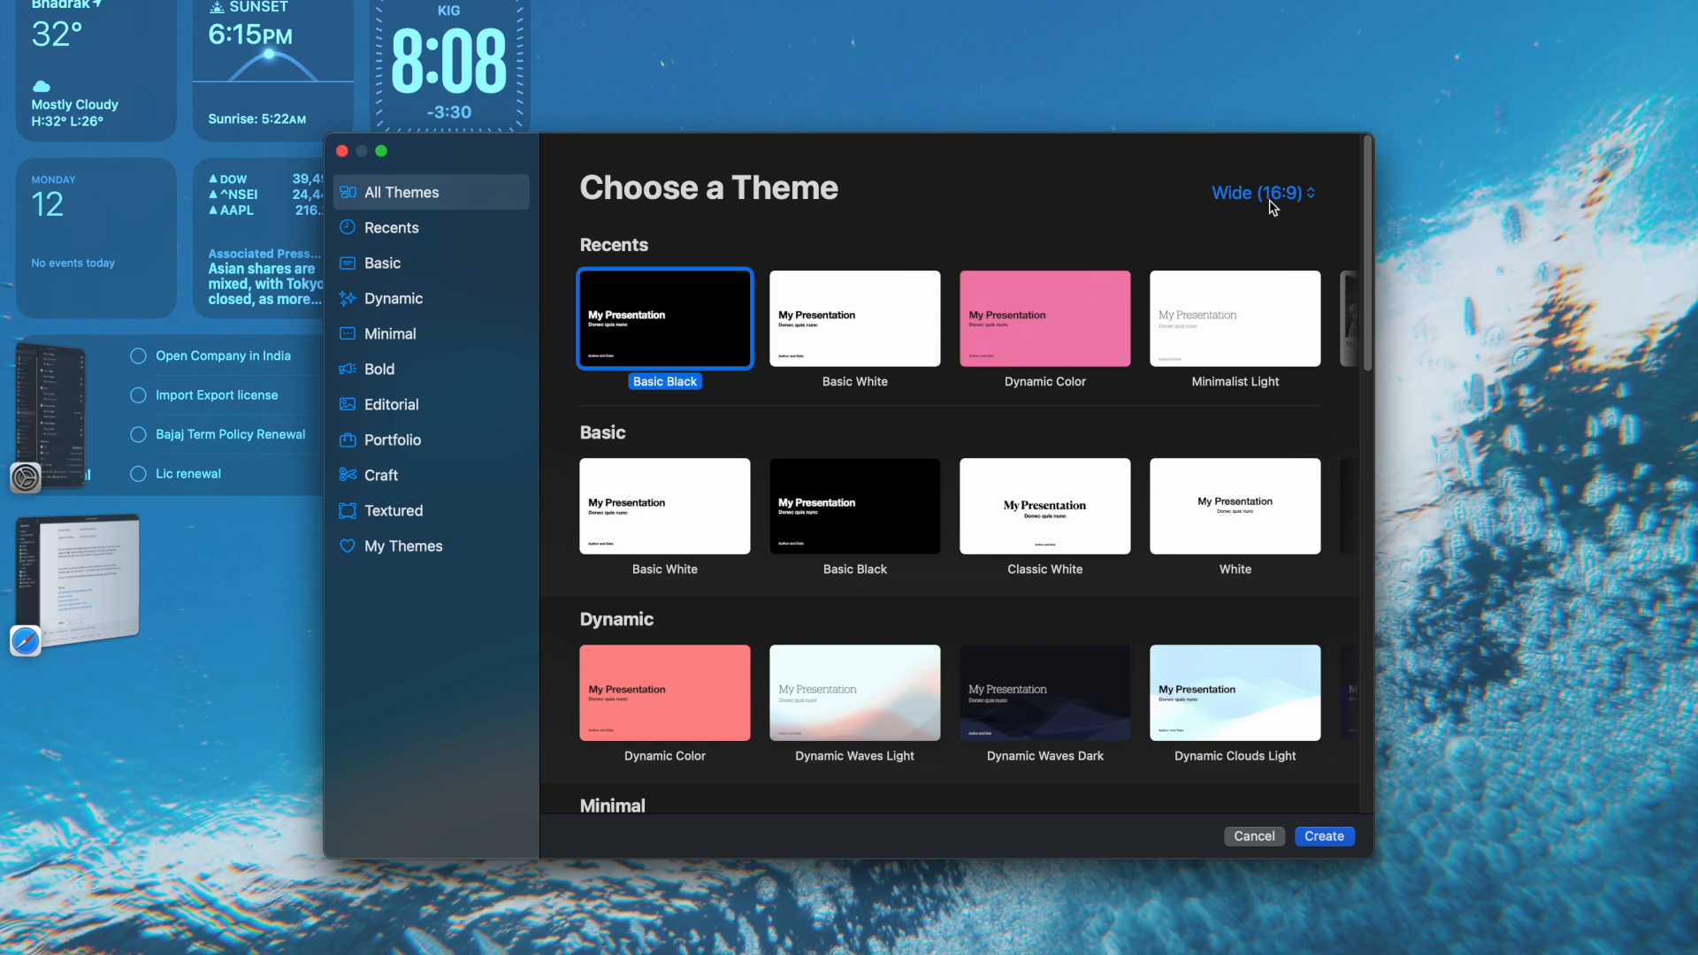
{"action": "left_click", "coordinate": [1303, 203]}
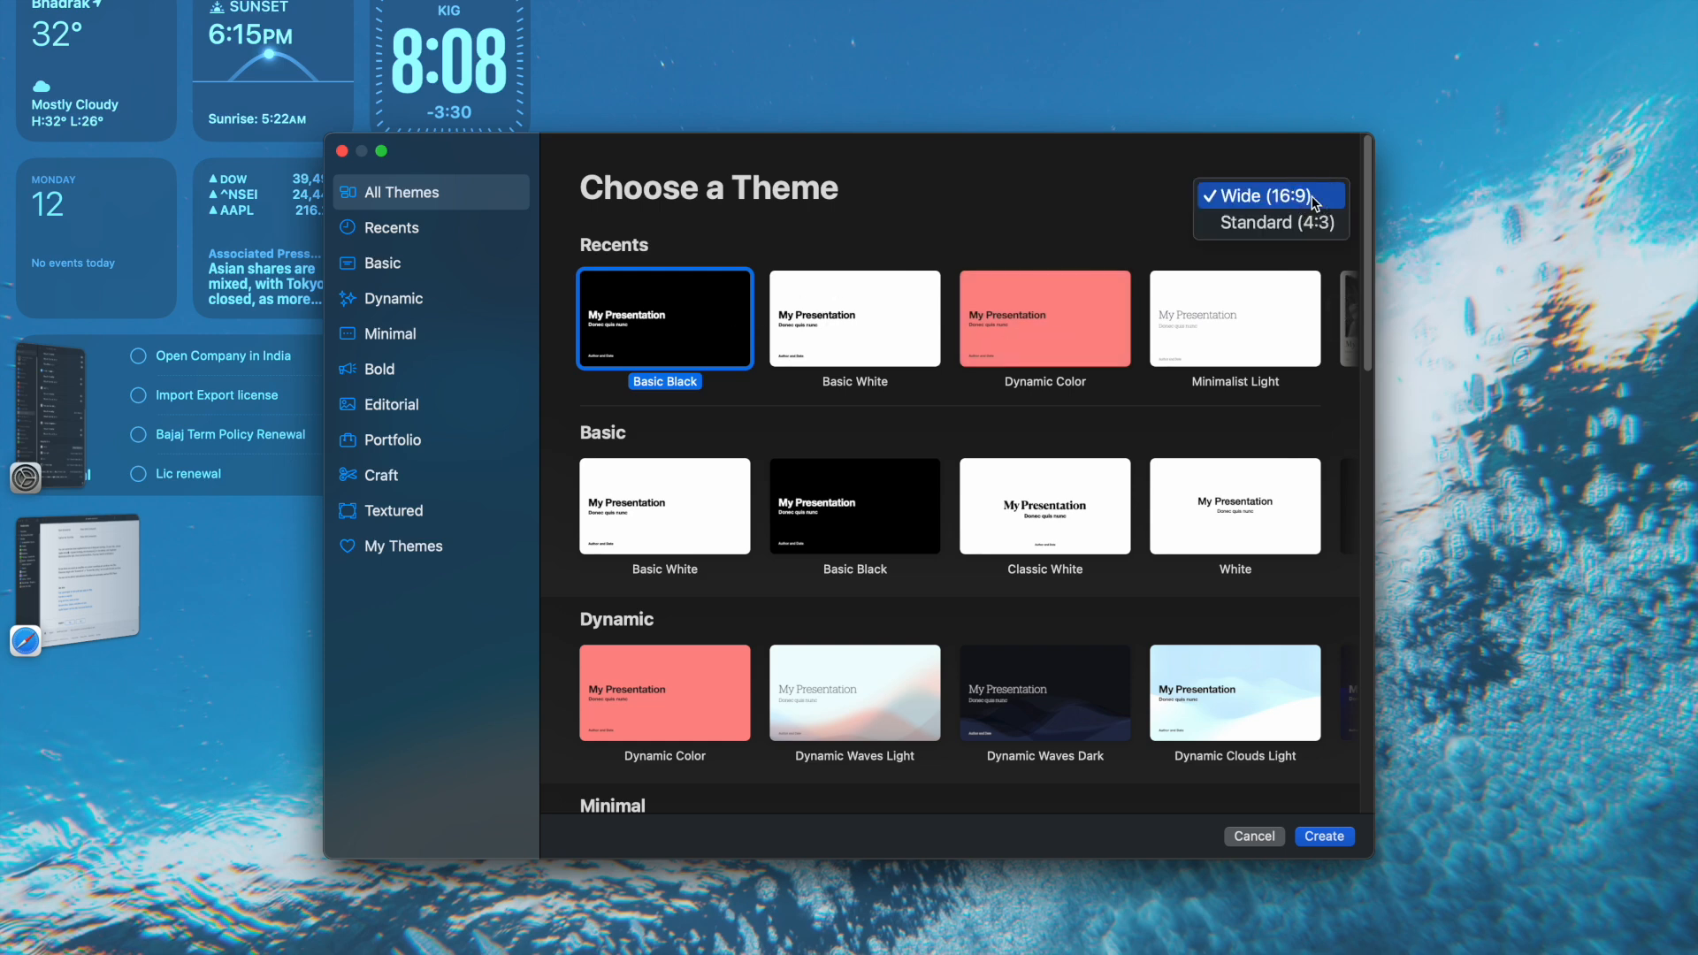
{"action": "left_click", "coordinate": [1267, 204]}
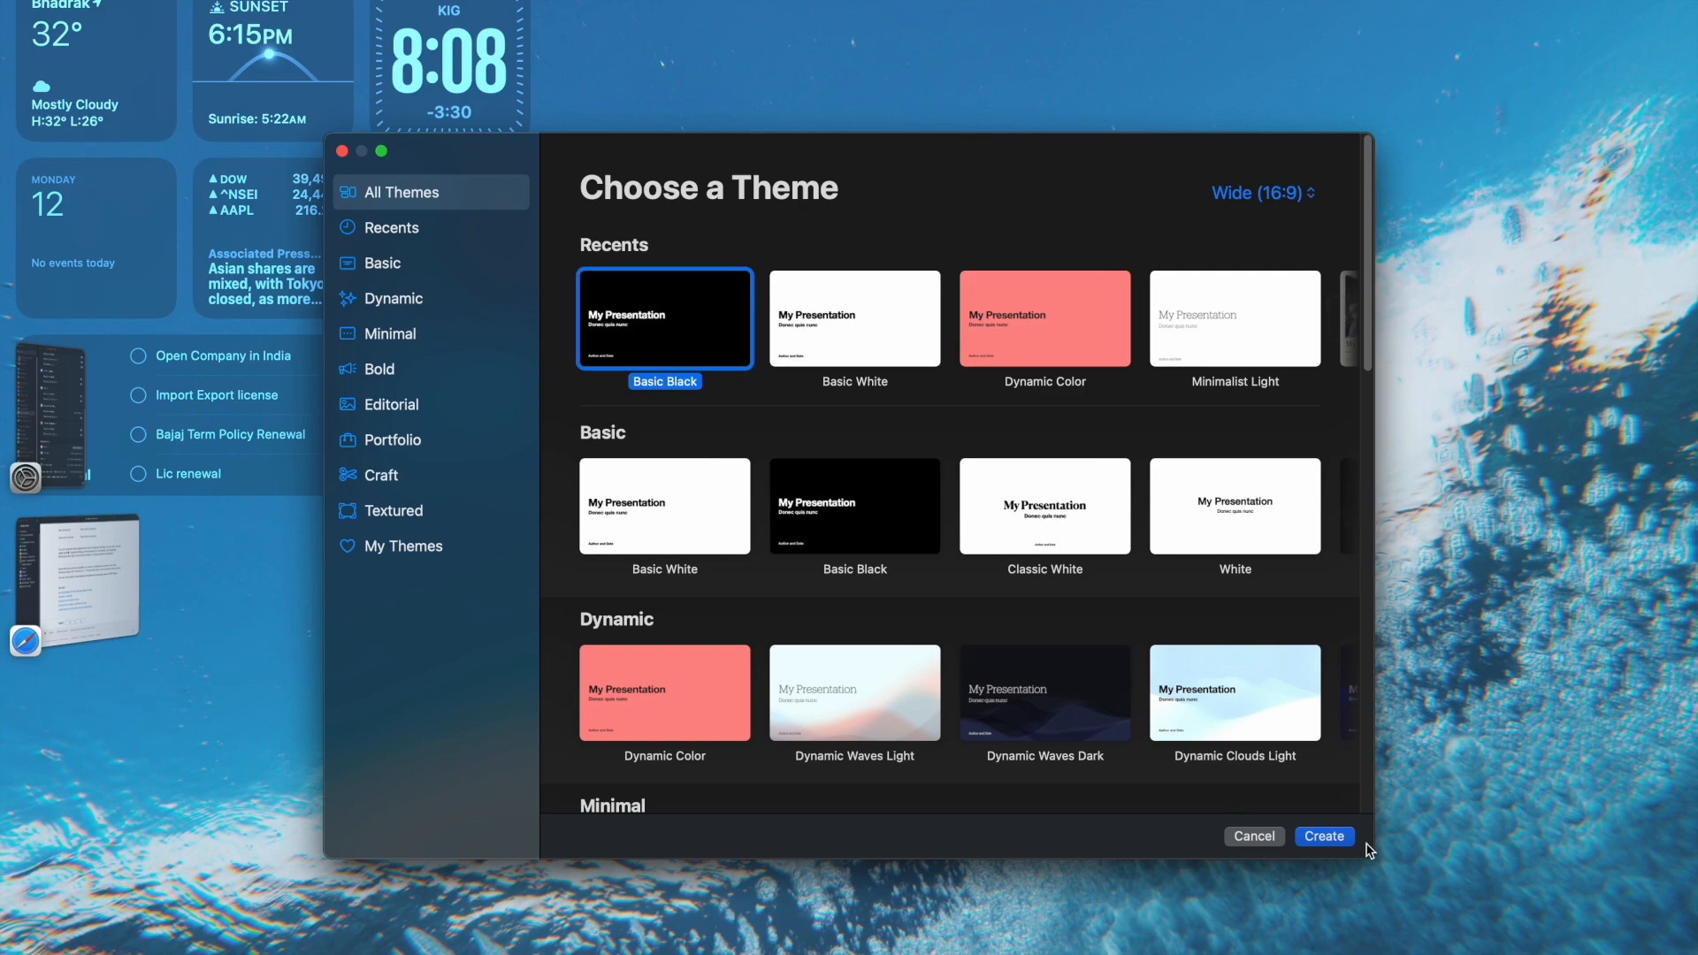
{"action": "left_click", "coordinate": [1335, 836]}
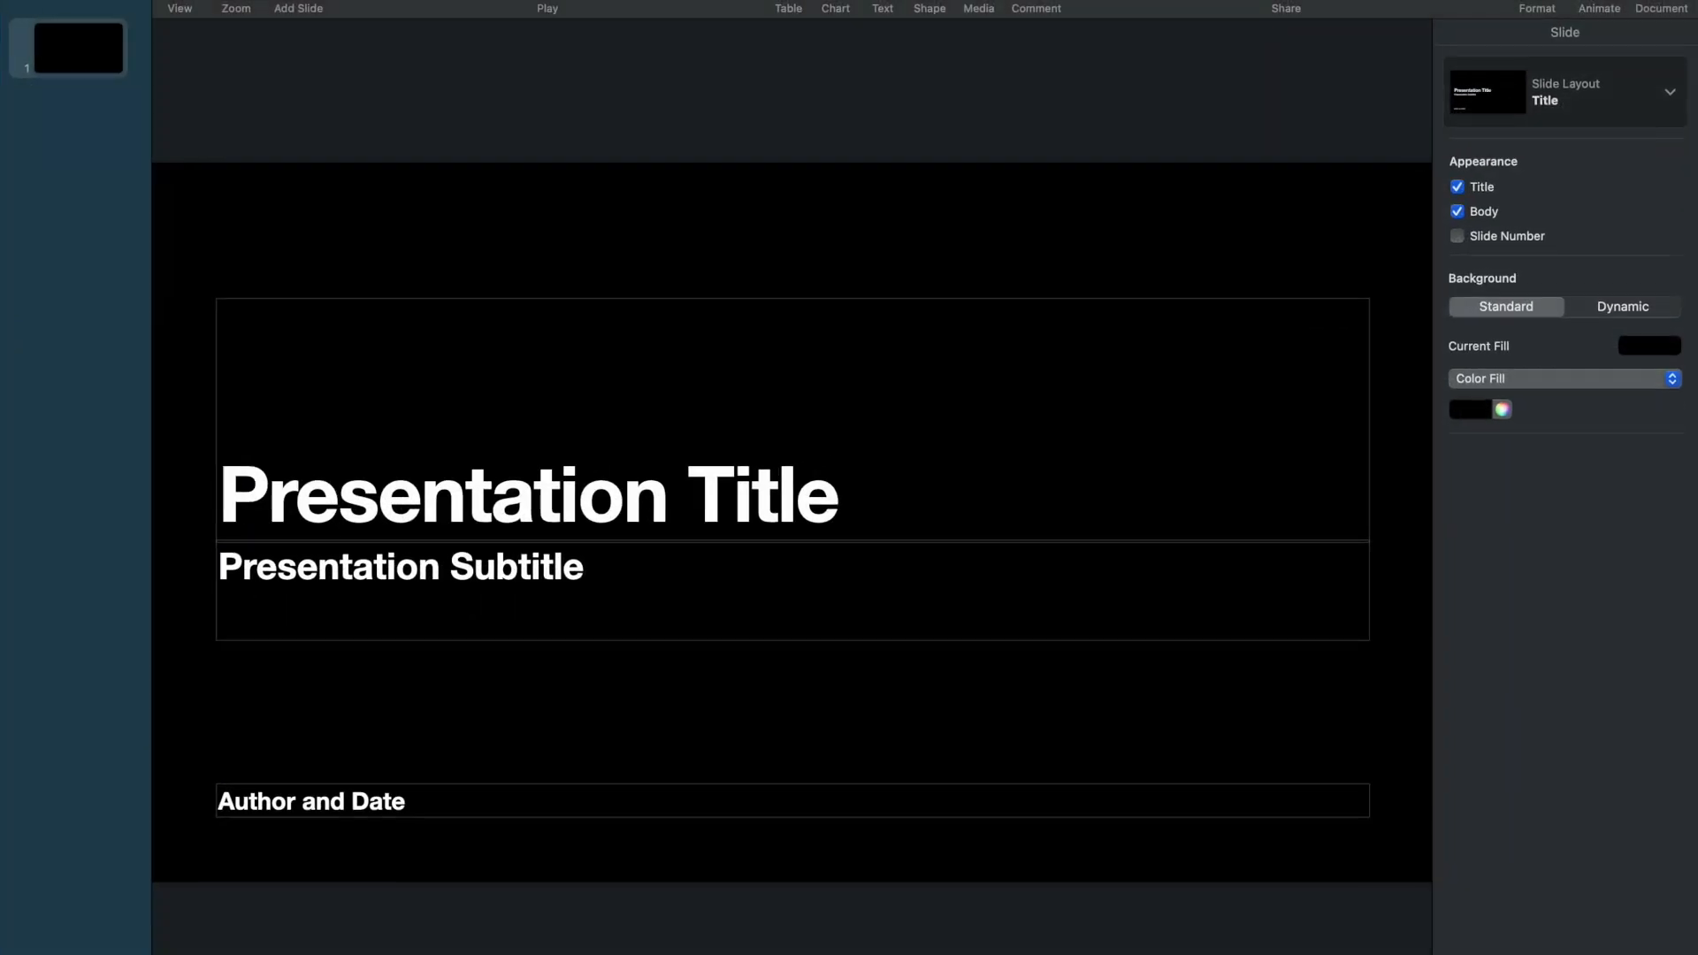
Delete the subtitle and the author and date placeholders from the title slide.
{"action": "left_click", "coordinate": [610, 581]}
{"action": "key", "text": "Delete"}
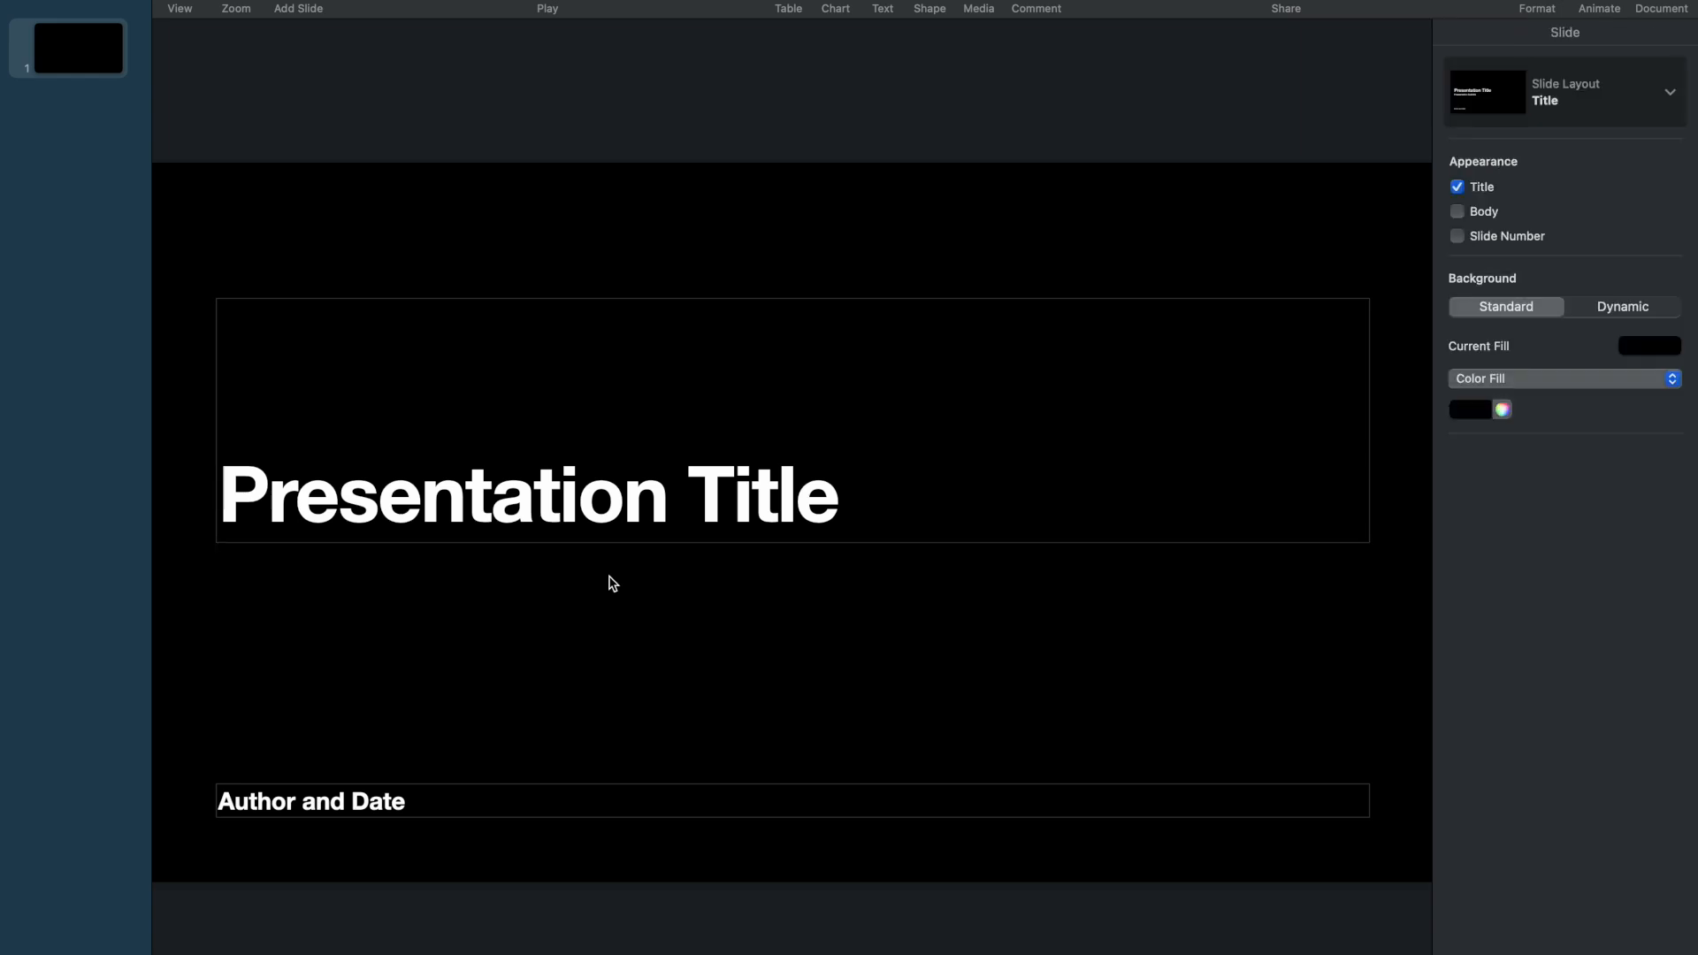
{"action": "left_click", "coordinate": [676, 796]}
{"action": "key", "text": "Delete"}
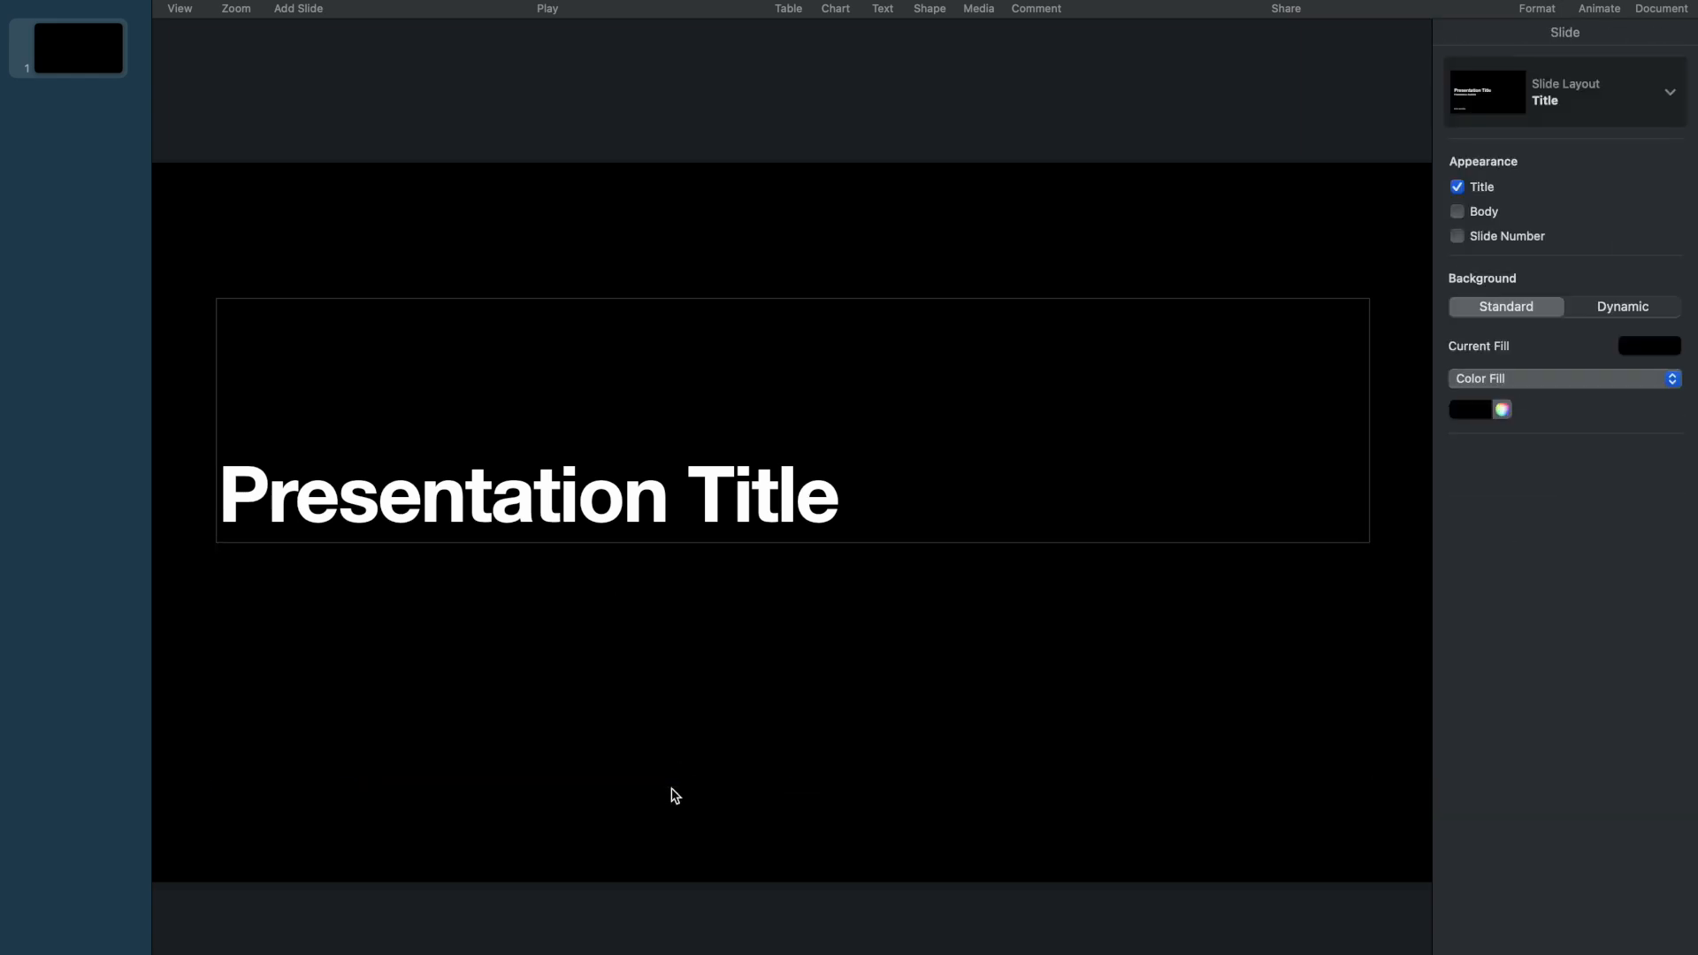
Replace the presentation title placeholder text with "TEXT MASK".
{"action": "left_click", "coordinate": [850, 504]}
{"action": "double_click", "coordinate": [850, 504]}
{"action": "key", "text": "BackSpace"}
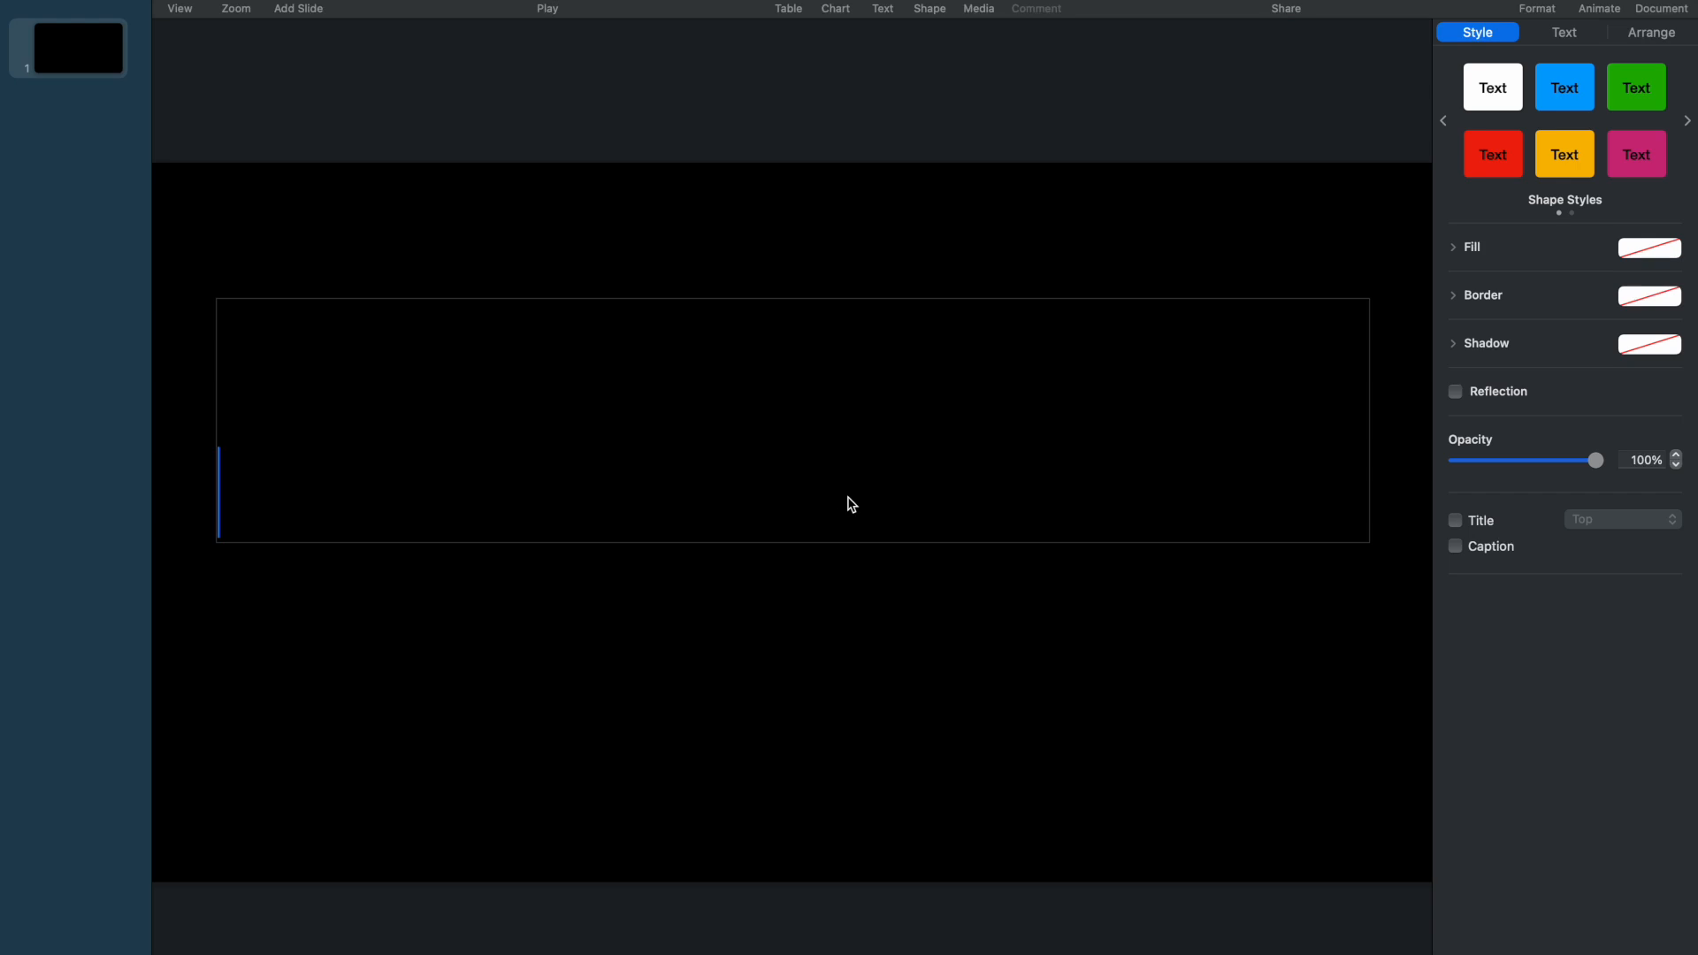
{"action": "type", "text": "TEXT"}
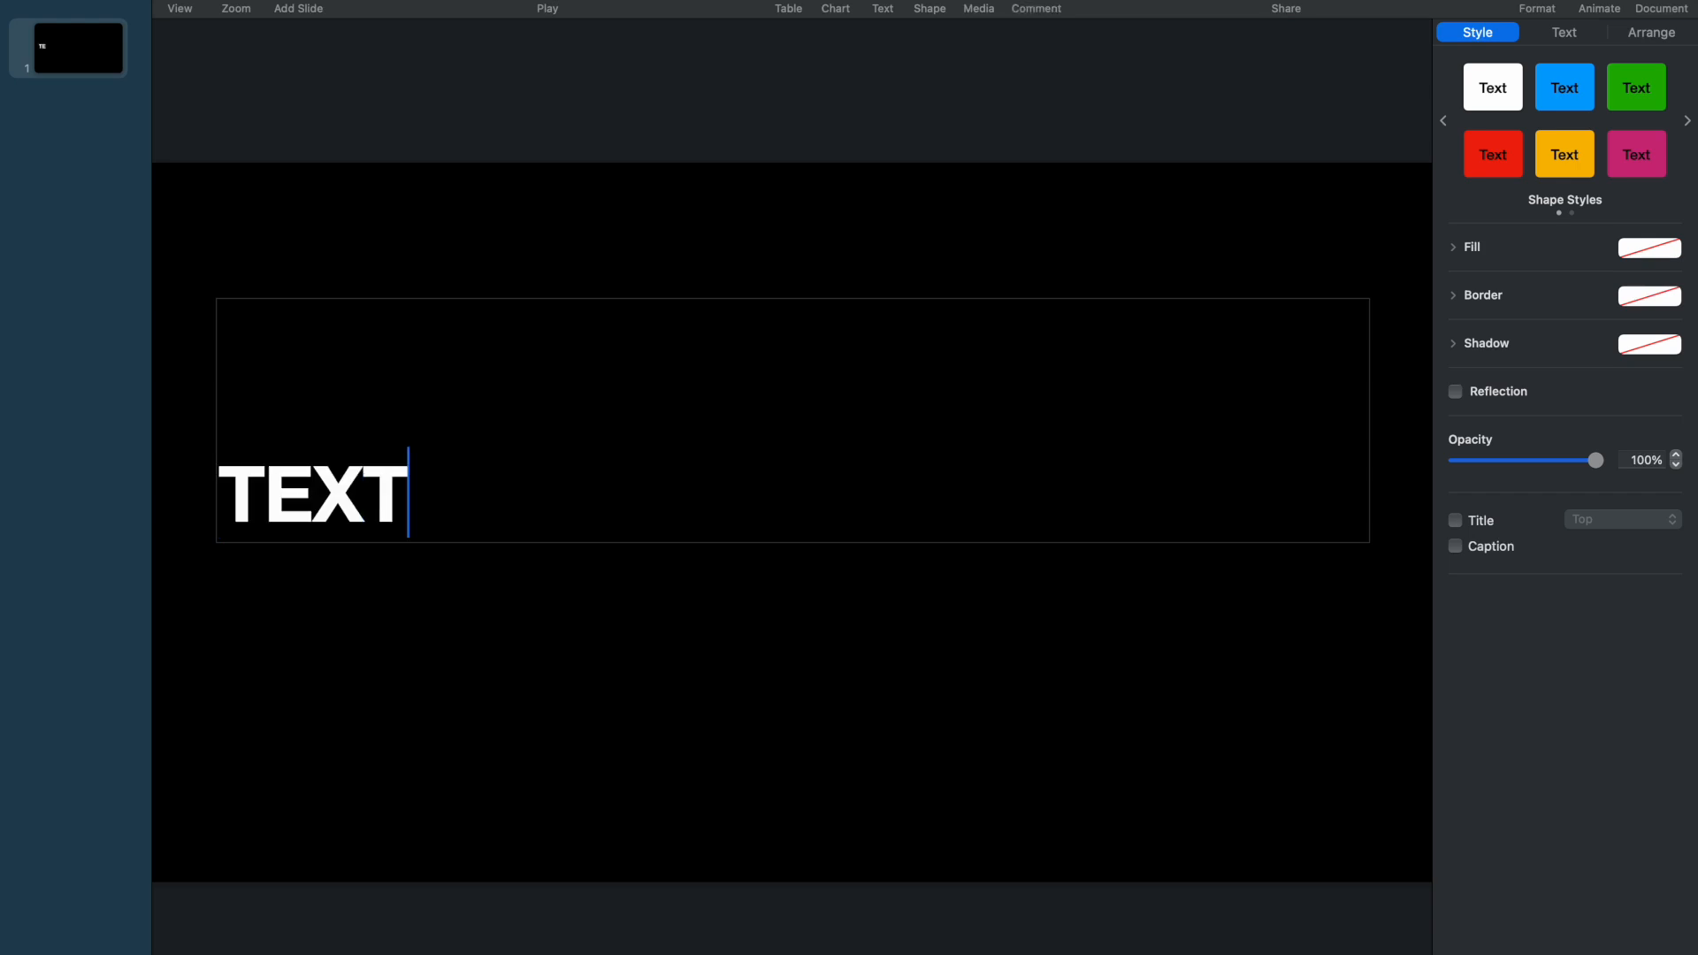
{"action": "type", "text": " MAS"}
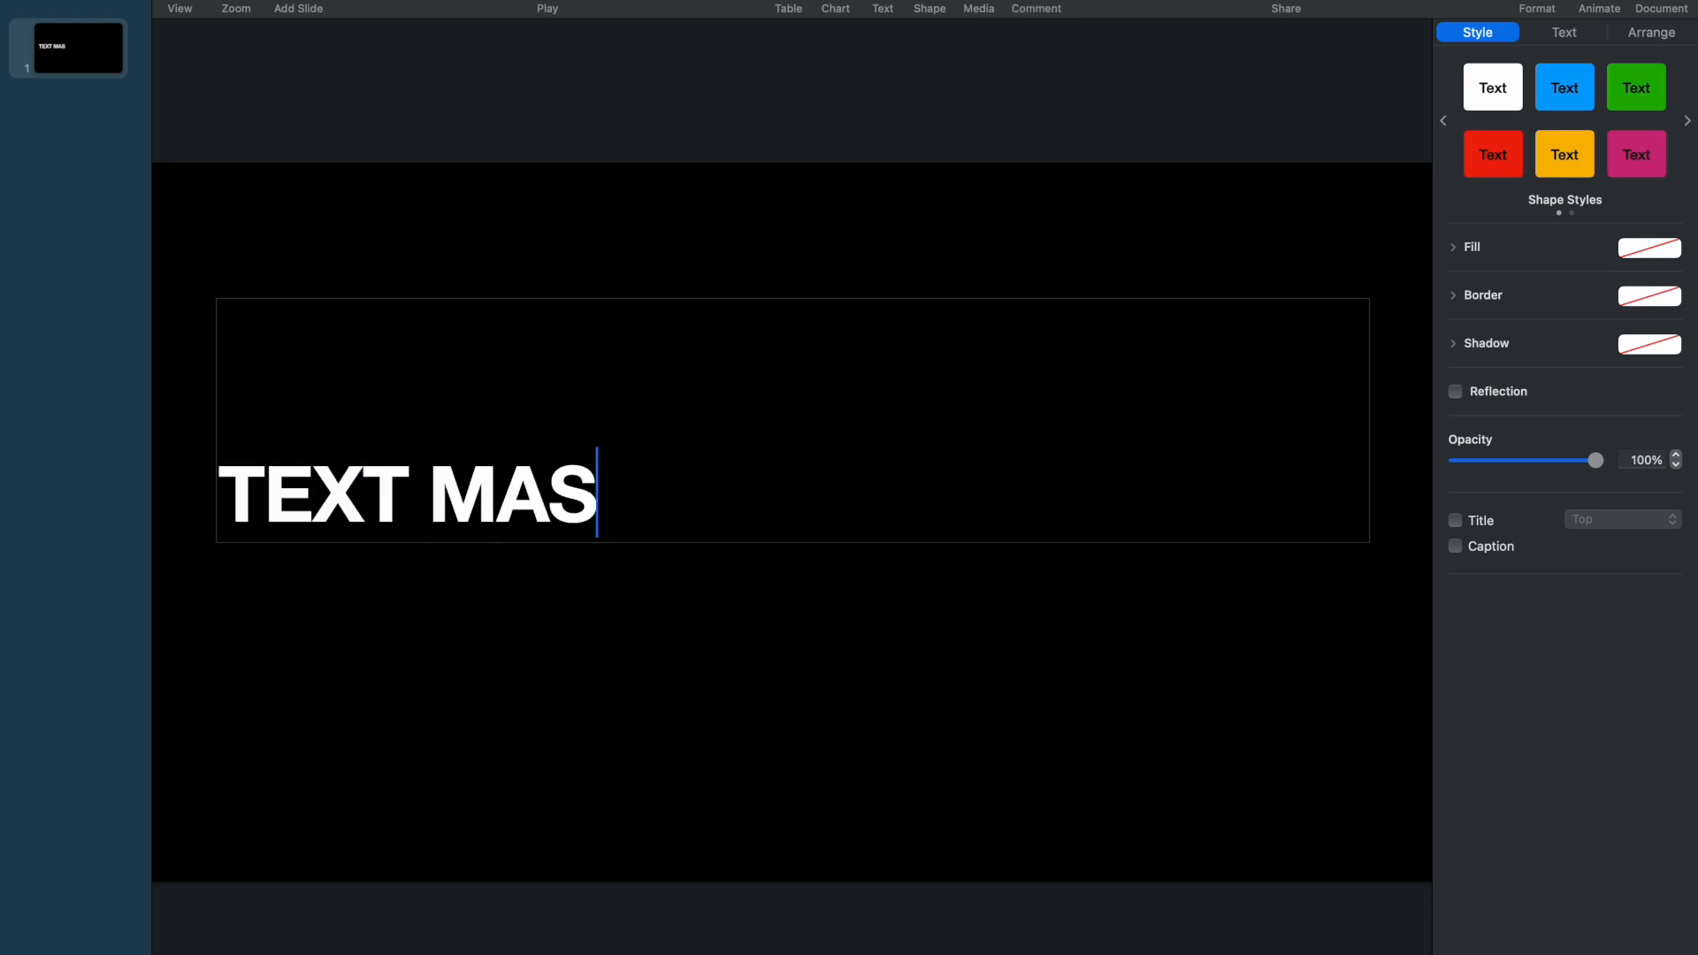
{"action": "type", "text": "K"}
{"action": "left_click", "coordinate": [735, 622]}
Enlarge the title text box to cover the entire slide.
{"action": "left_click", "coordinate": [654, 461]}
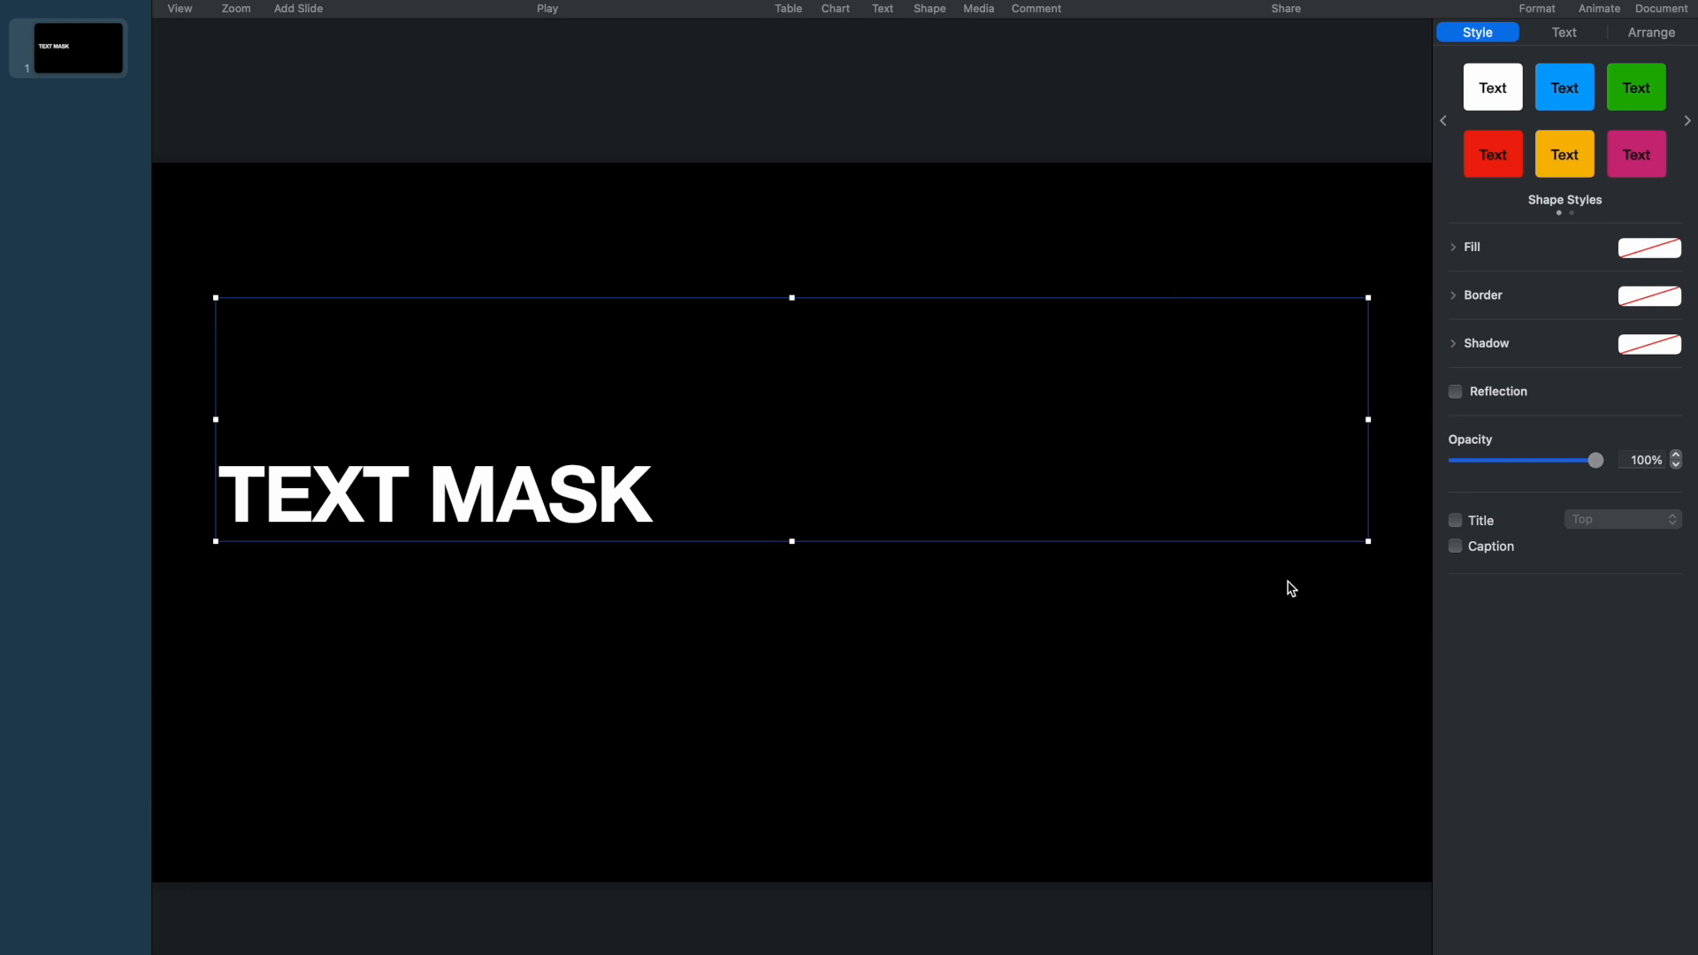
{"action": "left_click_drag", "start_coordinate": [1368, 542], "coordinate": [1429, 882]}
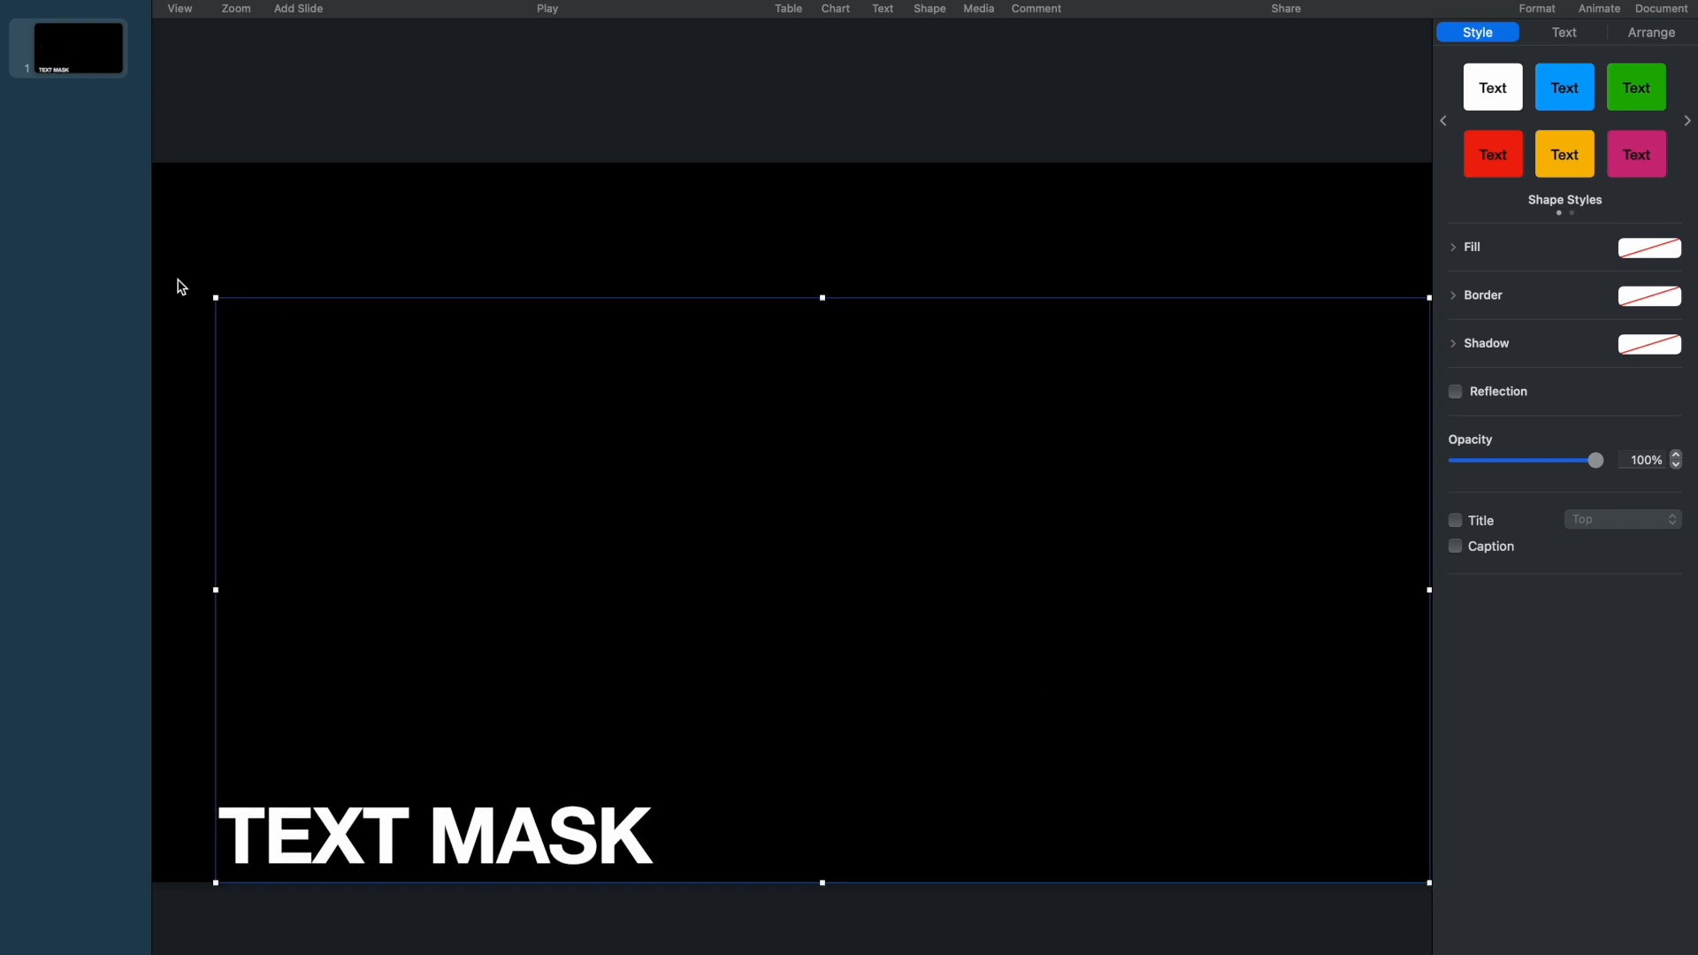
{"action": "left_click_drag", "start_coordinate": [212, 298], "coordinate": [150, 165]}
{"action": "left_click", "coordinate": [781, 614]}
Centre the title text horizontally and align it to the middle of its text box.
{"action": "left_click", "coordinate": [450, 844]}
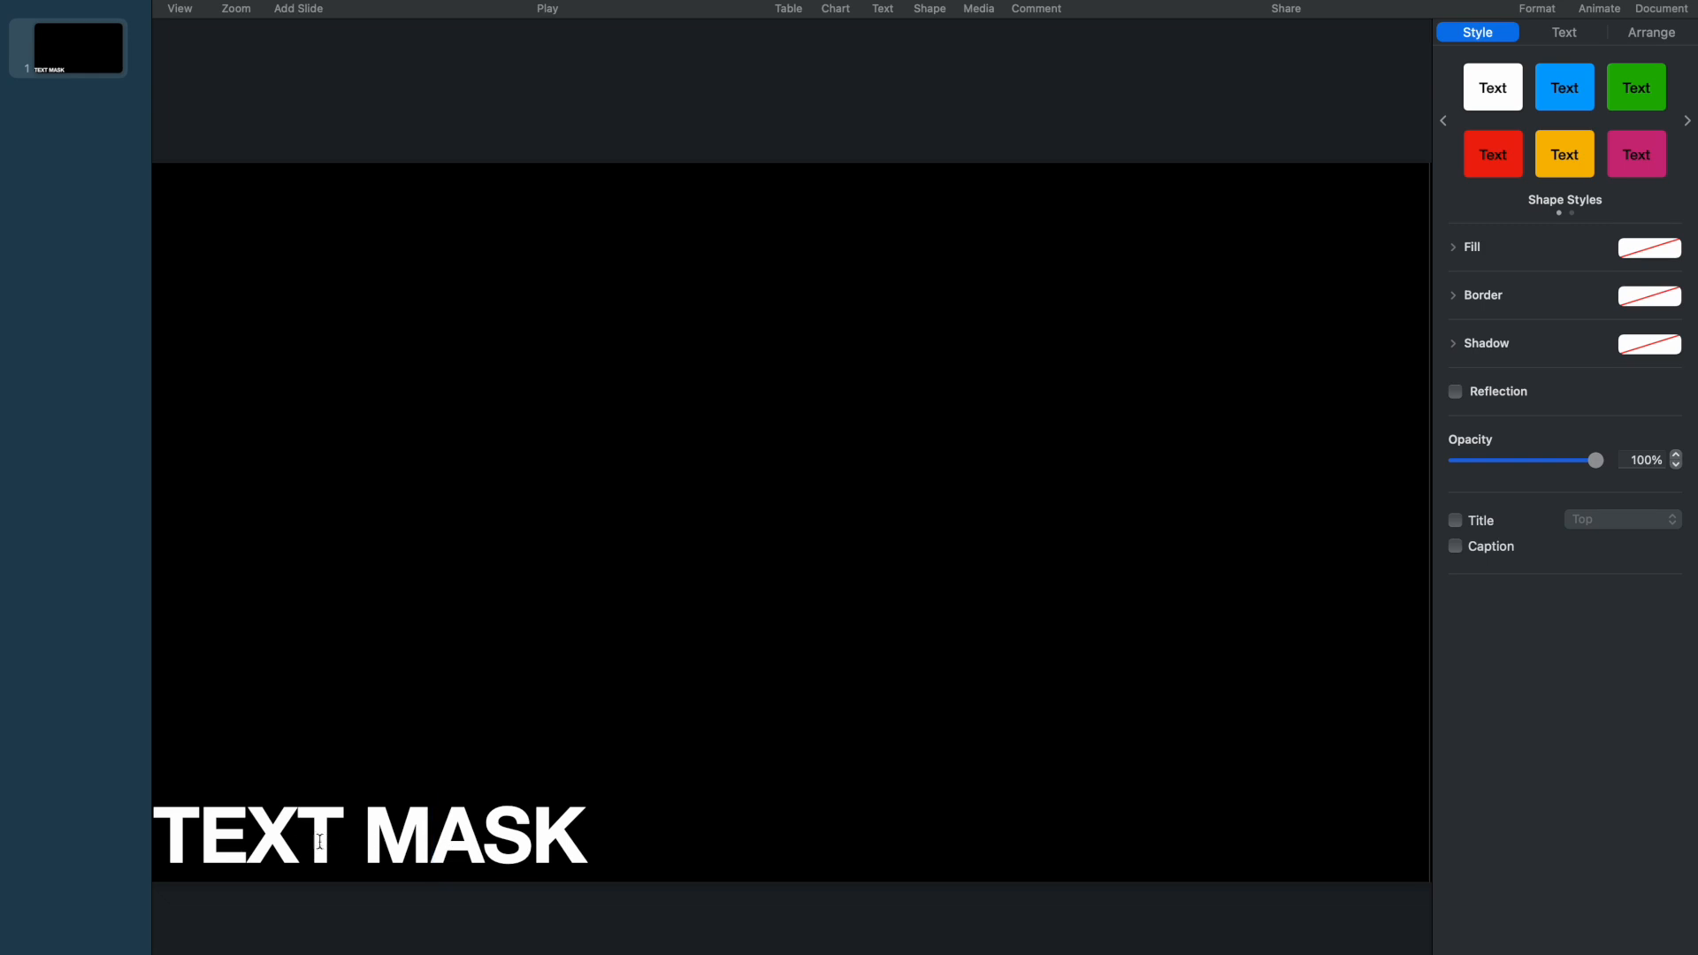
{"action": "left_click", "coordinate": [1562, 34]}
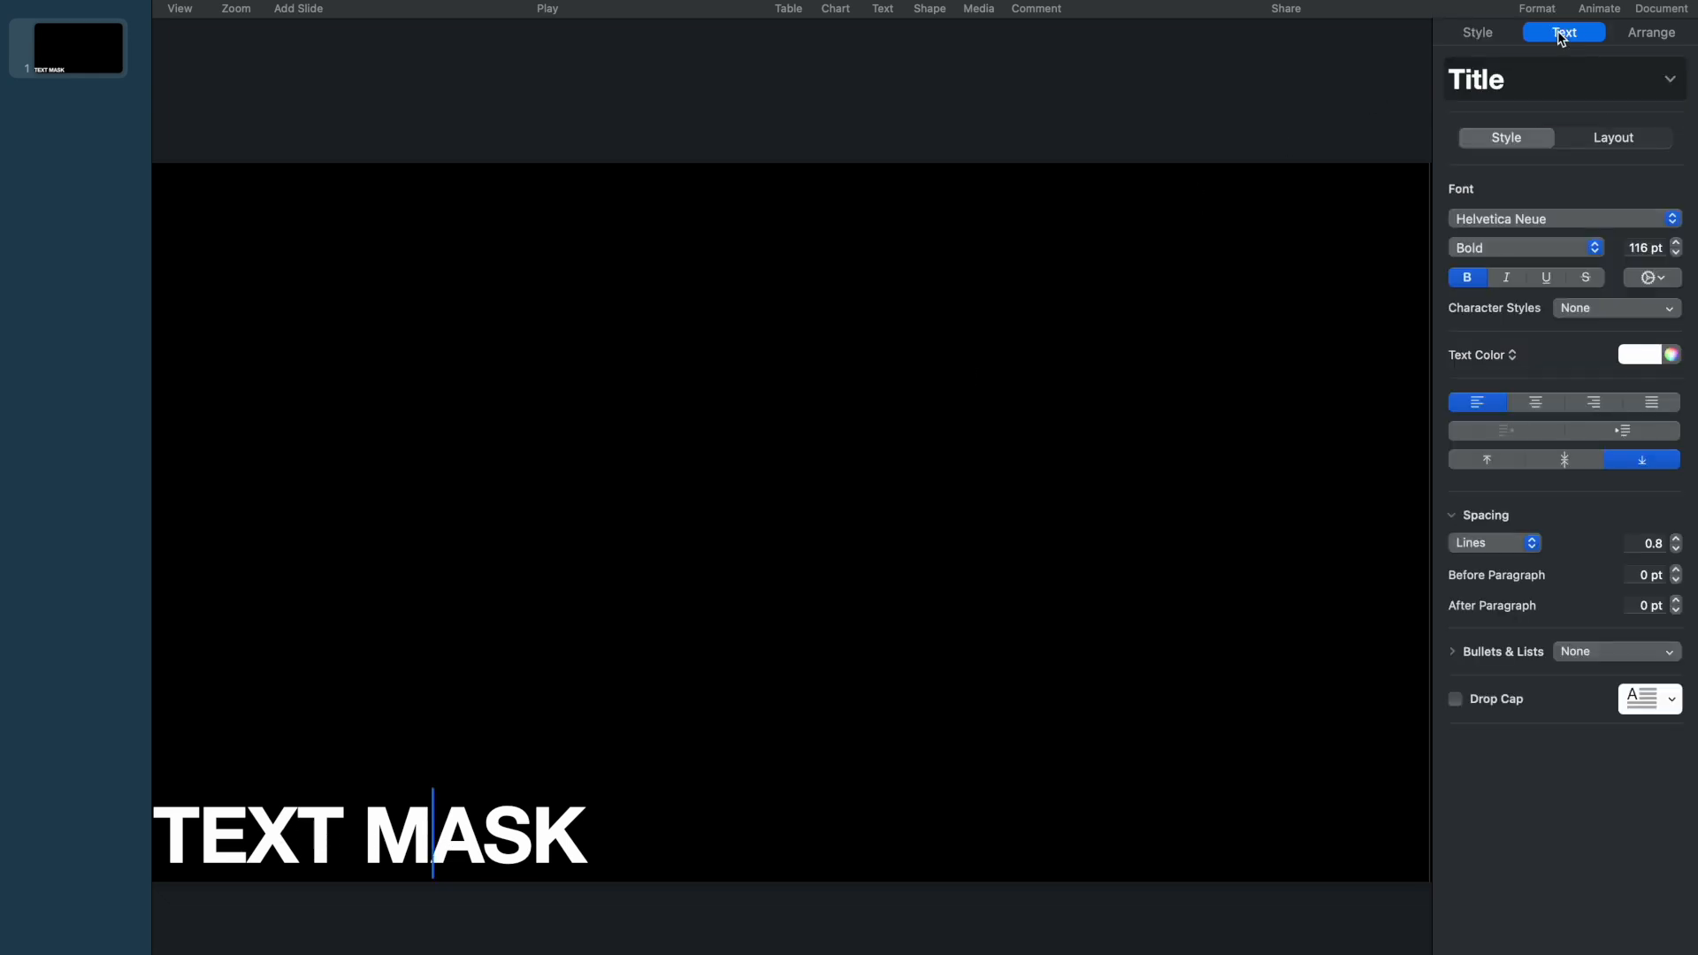
{"action": "left_click", "coordinate": [1535, 402]}
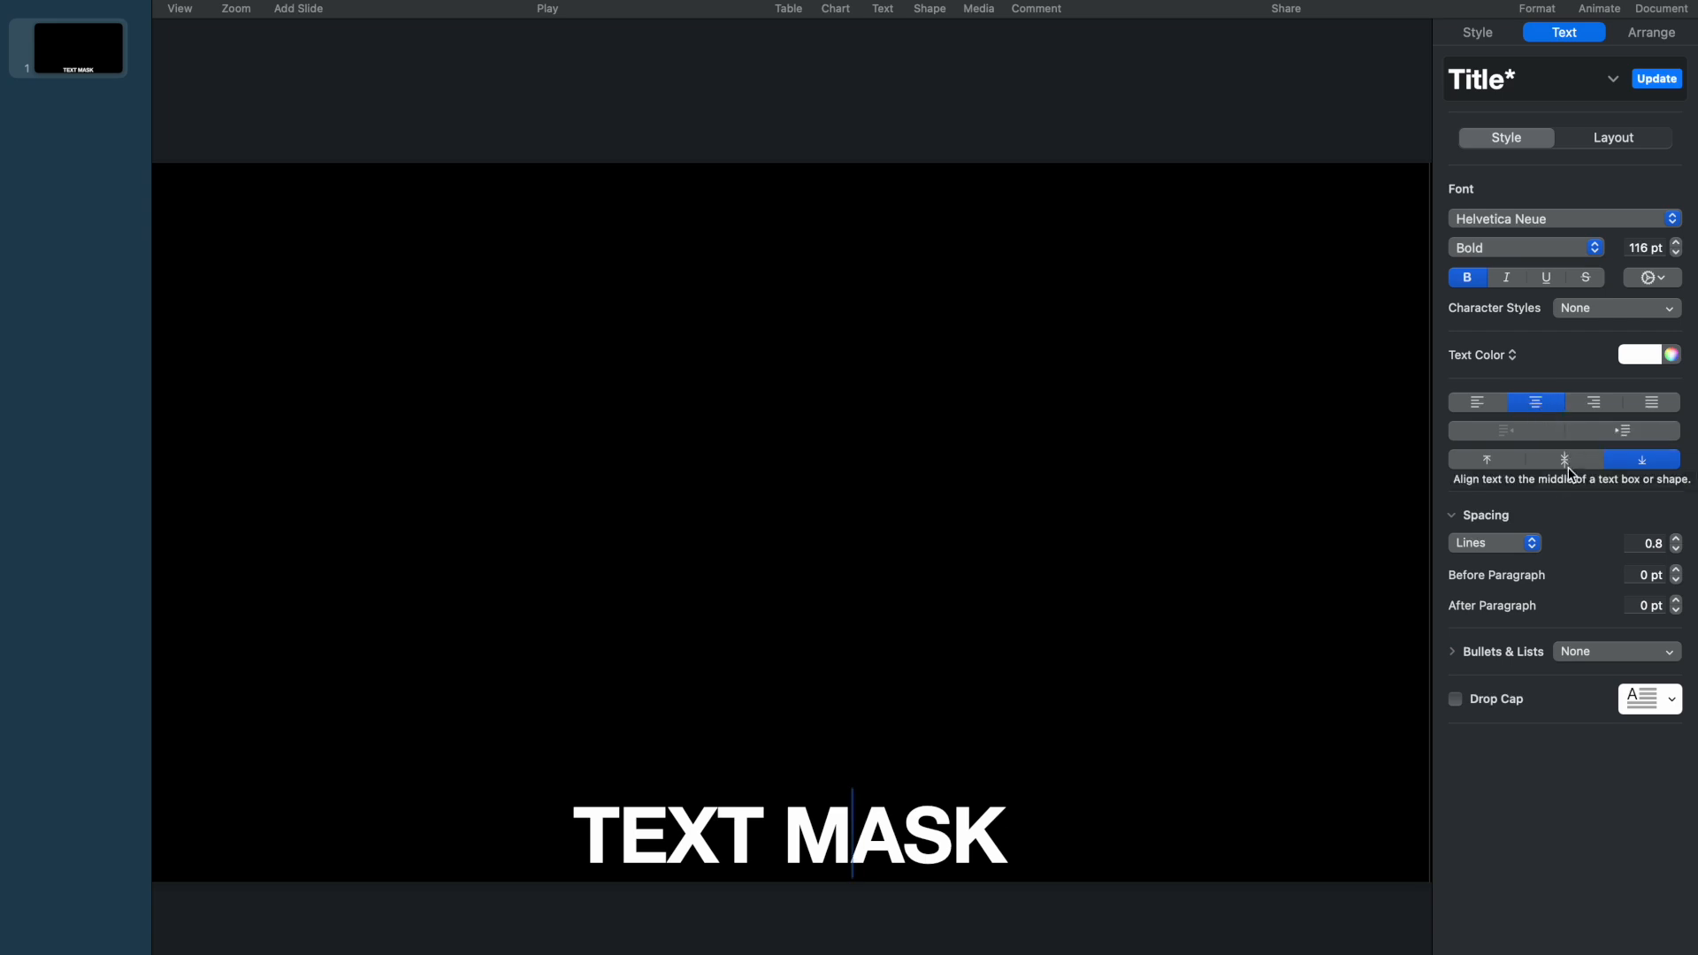
{"action": "left_click", "coordinate": [1565, 461]}
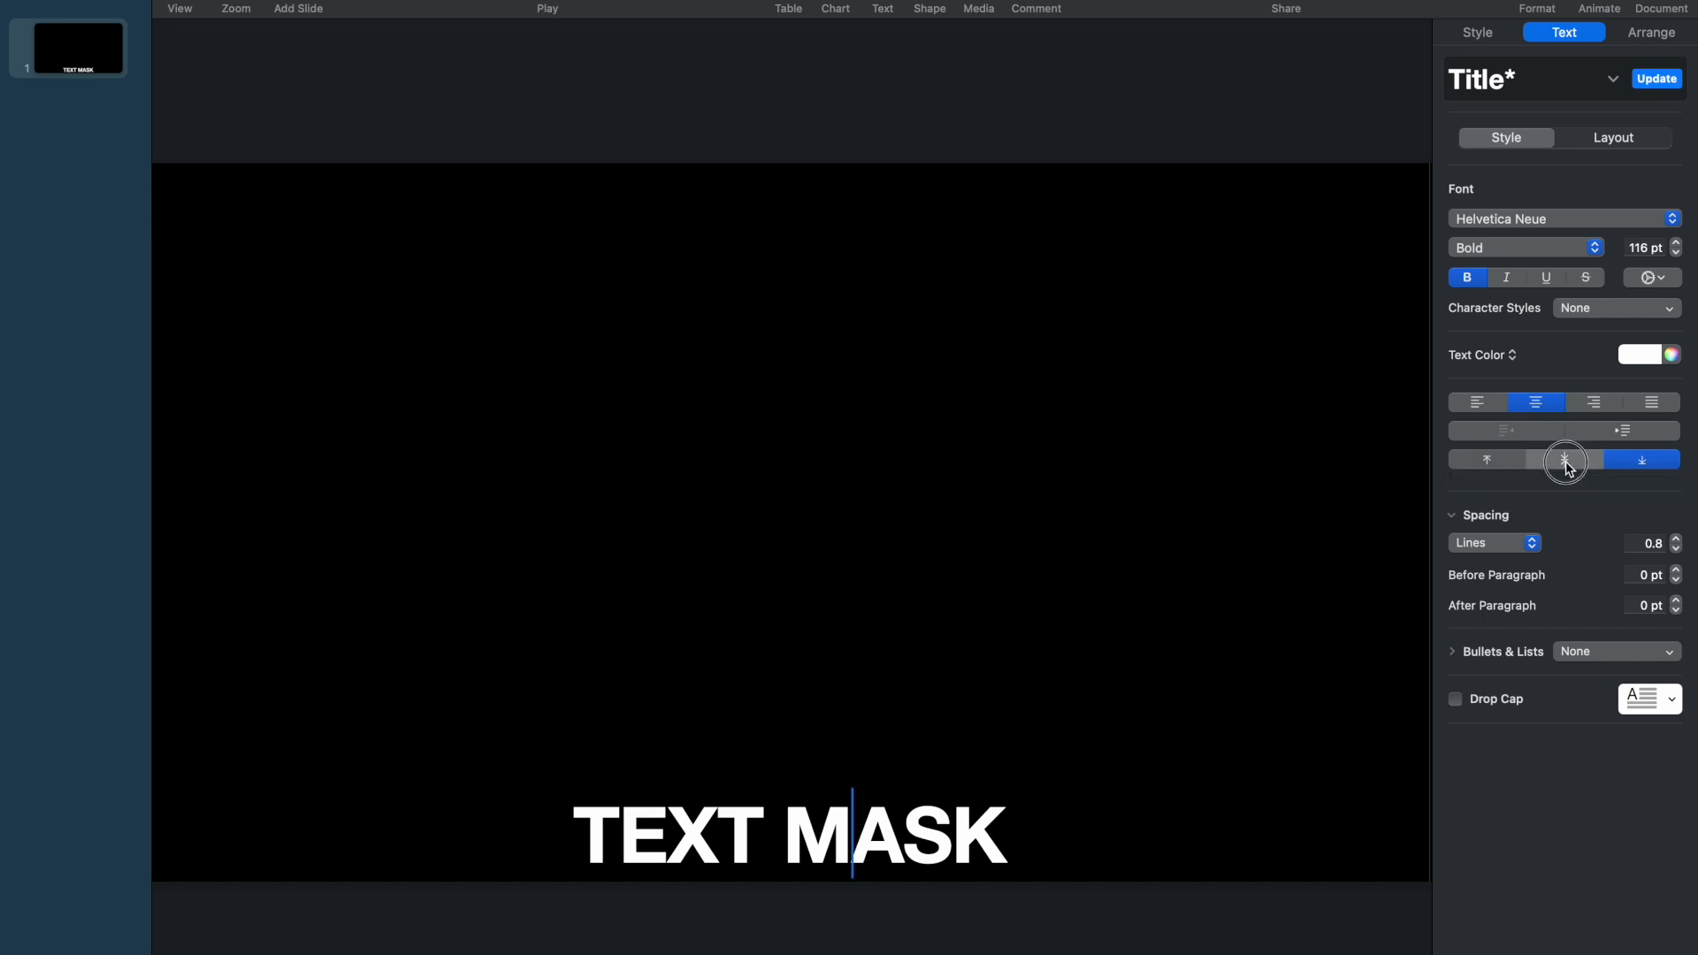
{"action": "left_click", "coordinate": [880, 667]}
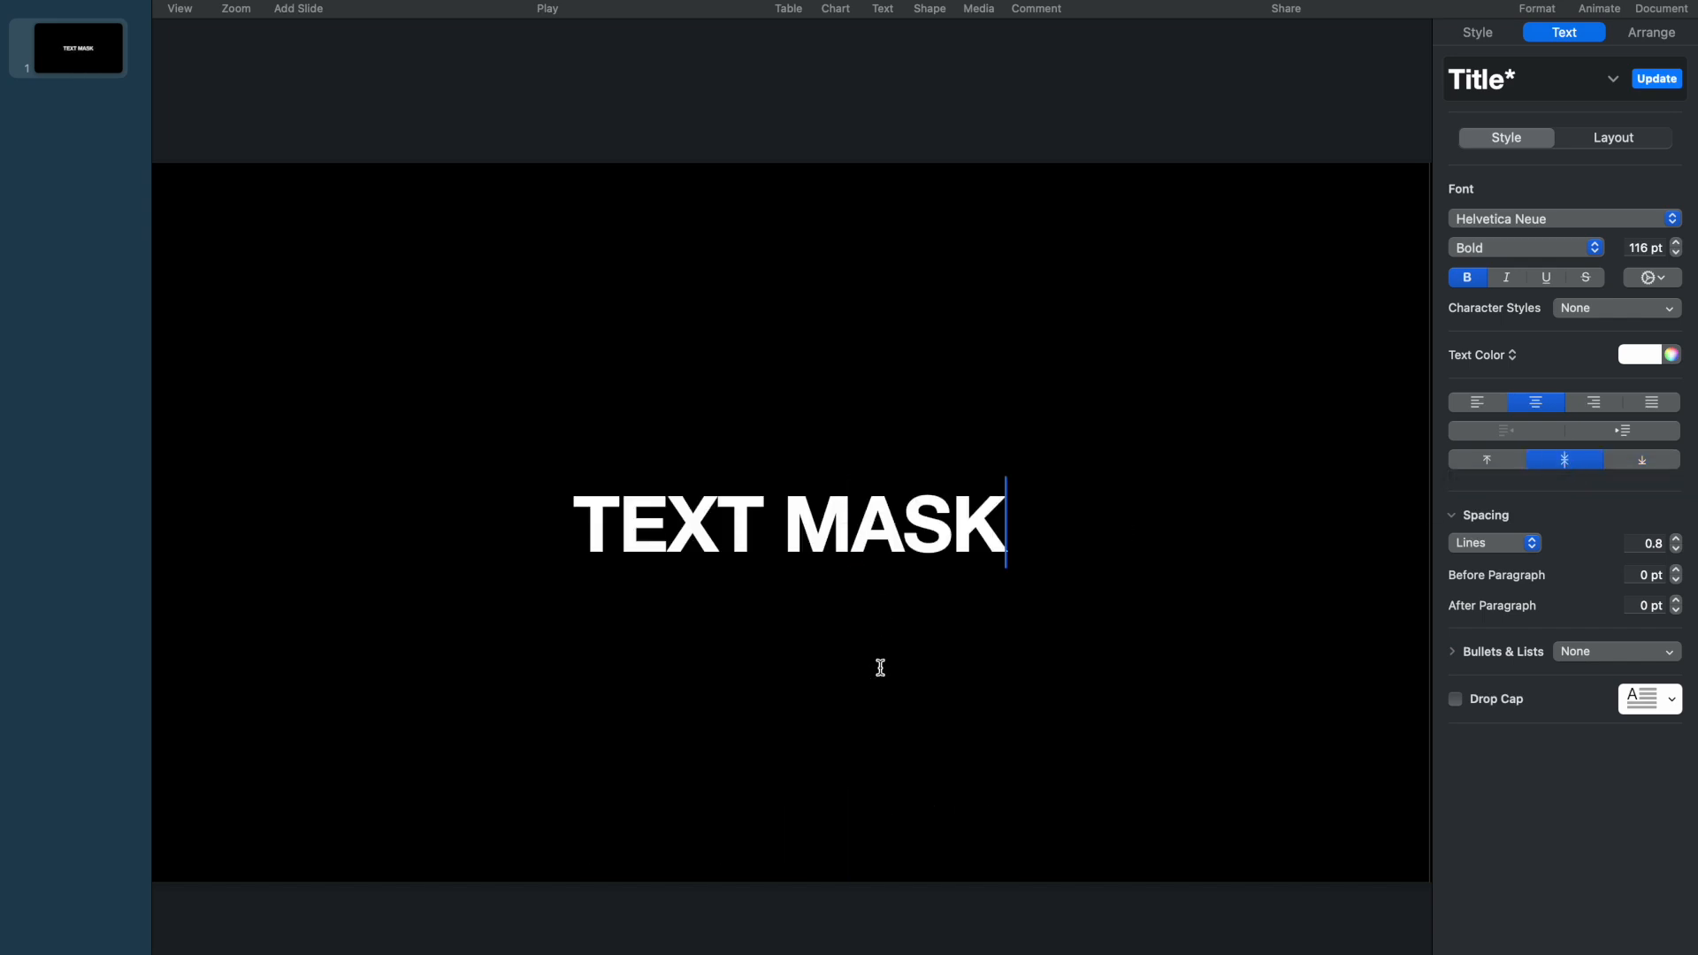
Change the font of the whole "TEXT MASK" title to Impact.
{"action": "left_click", "coordinate": [810, 517]}
{"action": "left_click_drag", "start_coordinate": [1008, 524], "coordinate": [586, 523]}
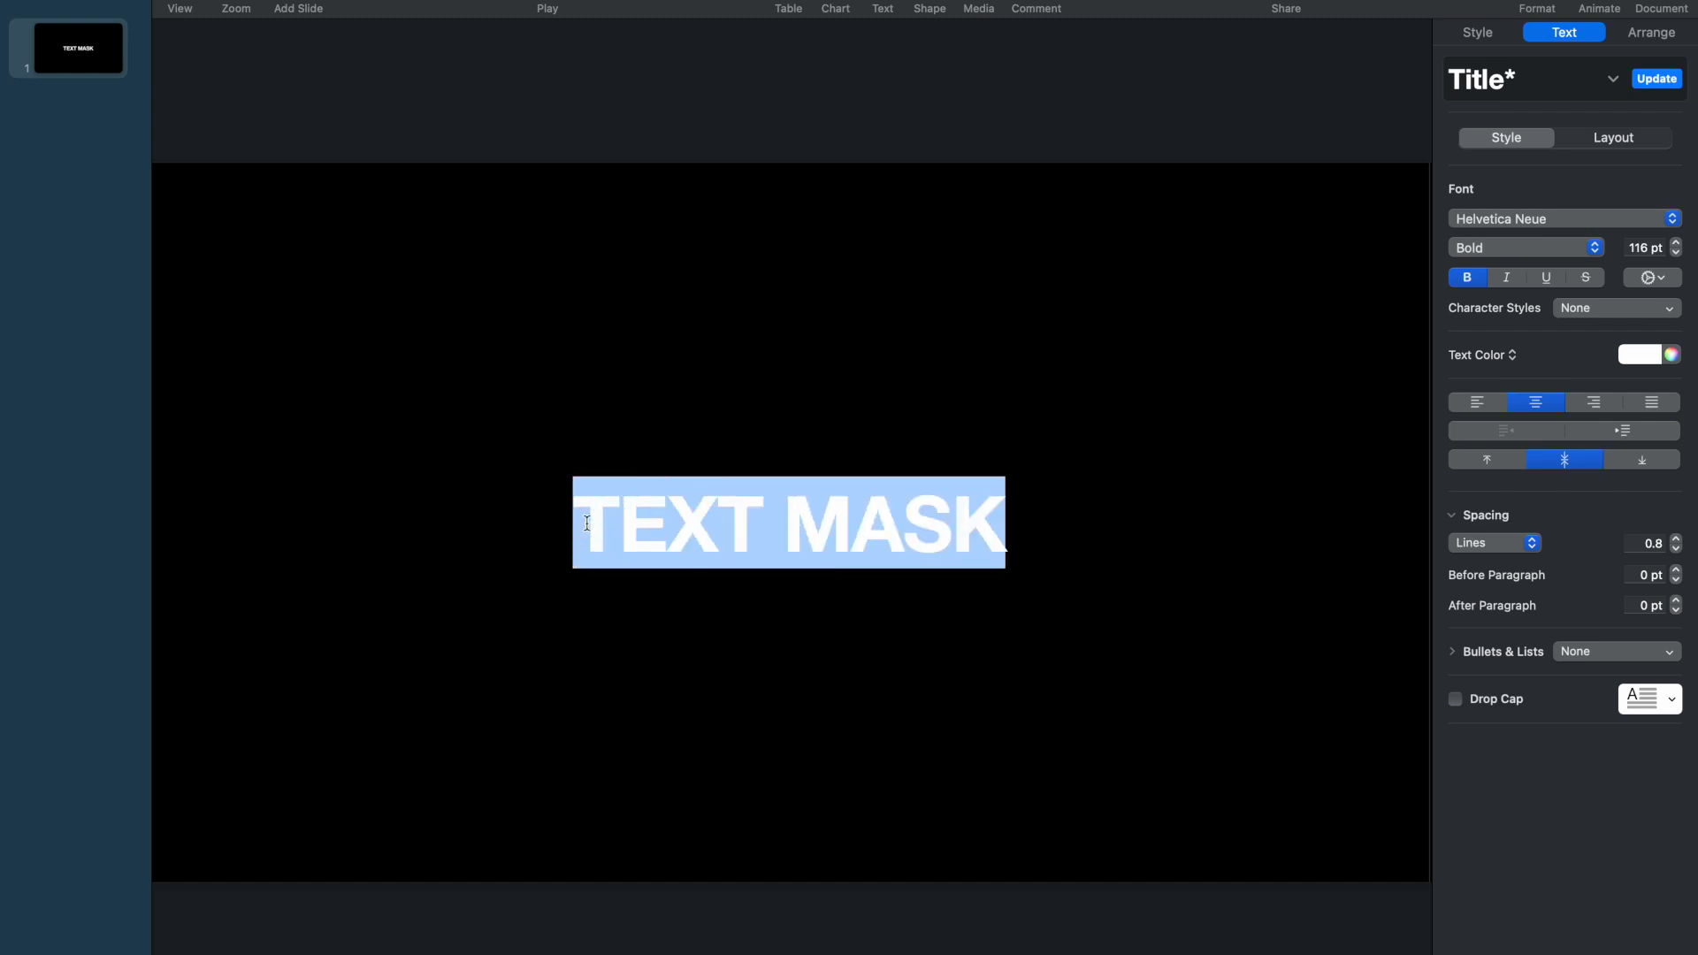
{"action": "left_click", "coordinate": [1671, 218]}
{"action": "left_click", "coordinate": [1555, 305]}
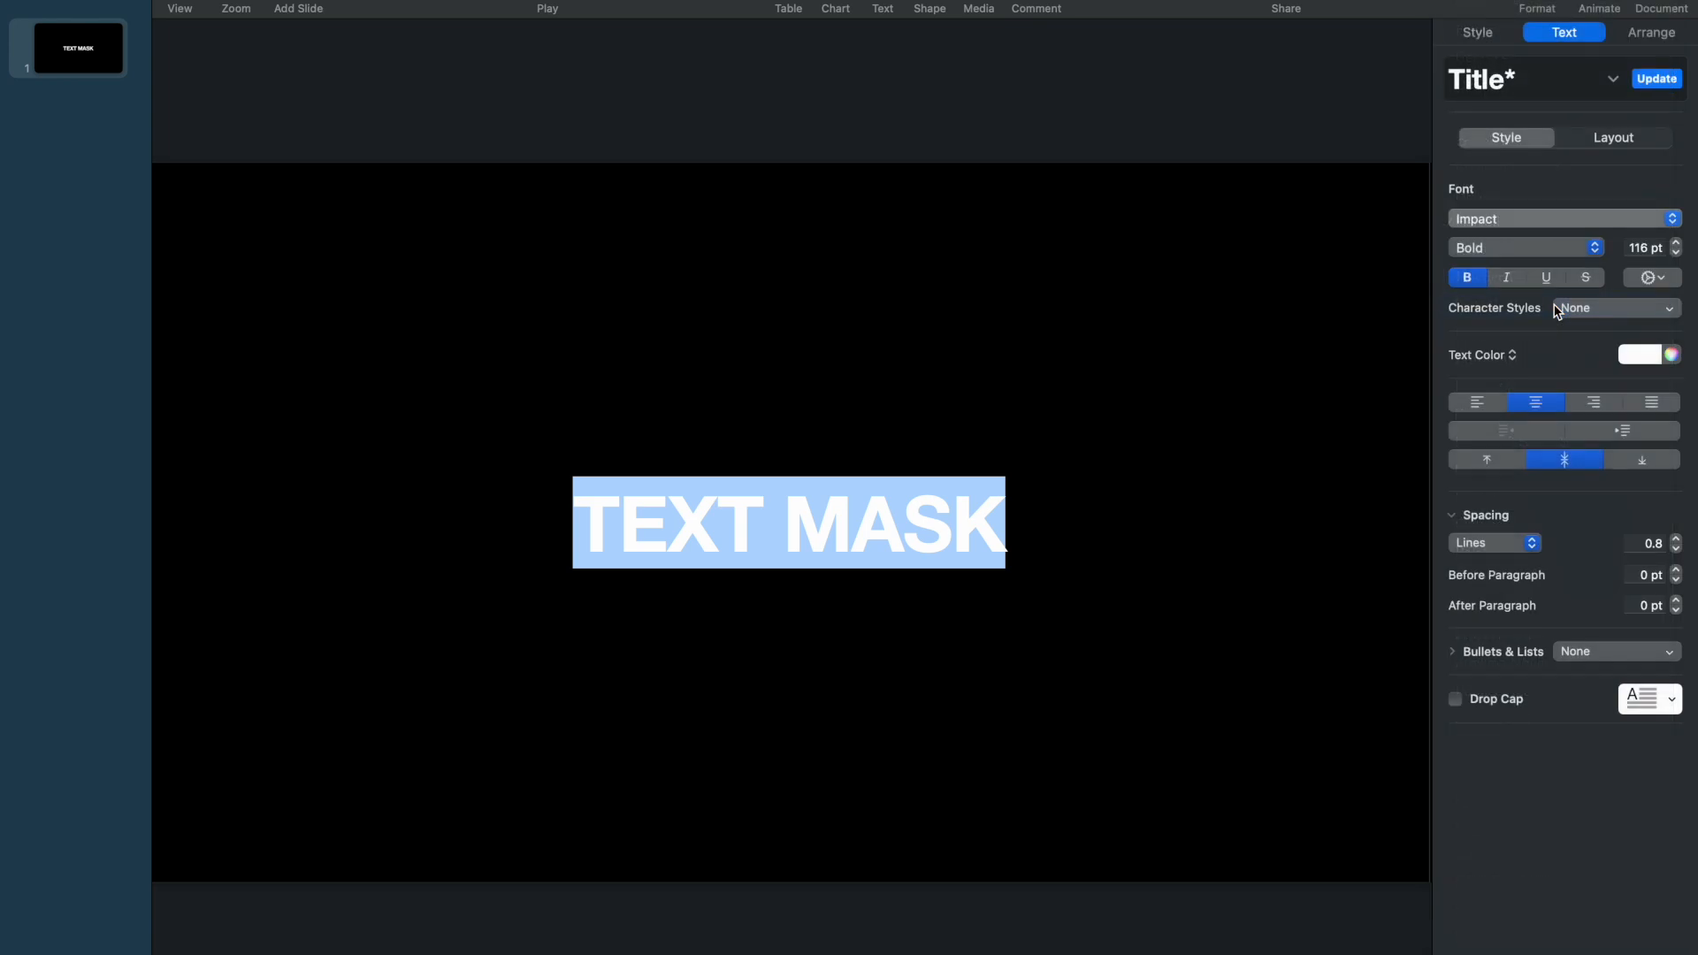
{"action": "left_click", "coordinate": [834, 640]}
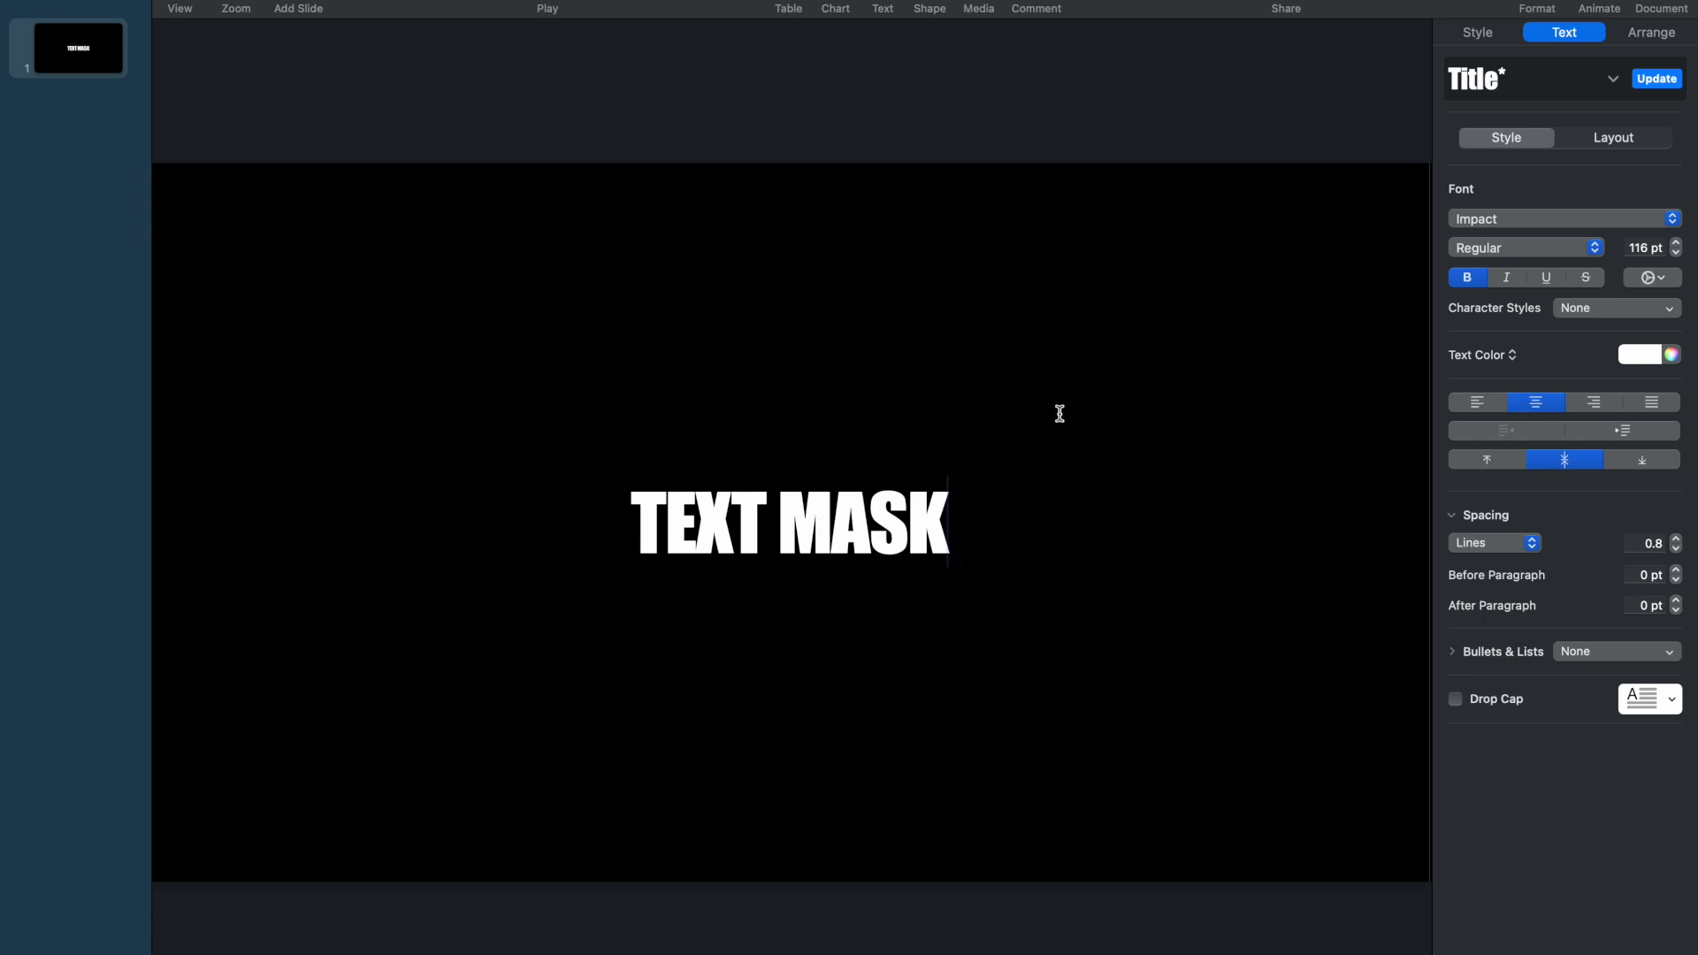
Try to set the title's text colour to Green from the Apple palette without selecting the text.
{"action": "left_click", "coordinate": [1670, 356]}
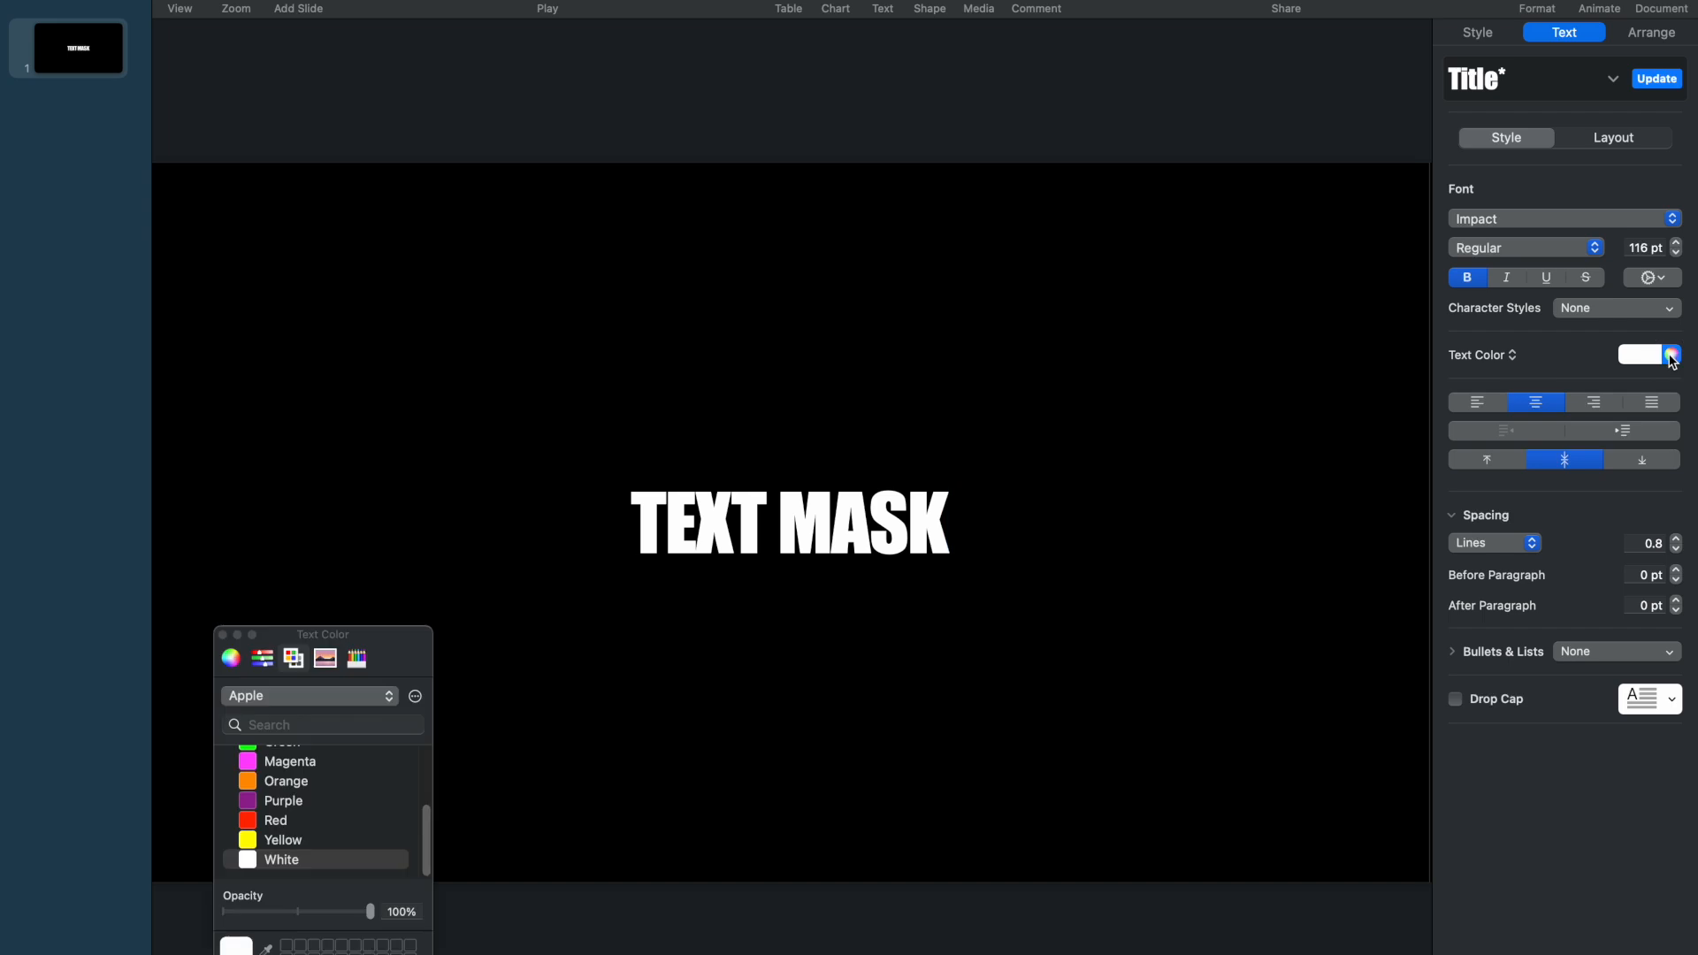
{"action": "scroll", "coordinate": [319, 807], "scroll_direction": "up", "scroll_amount": 3}
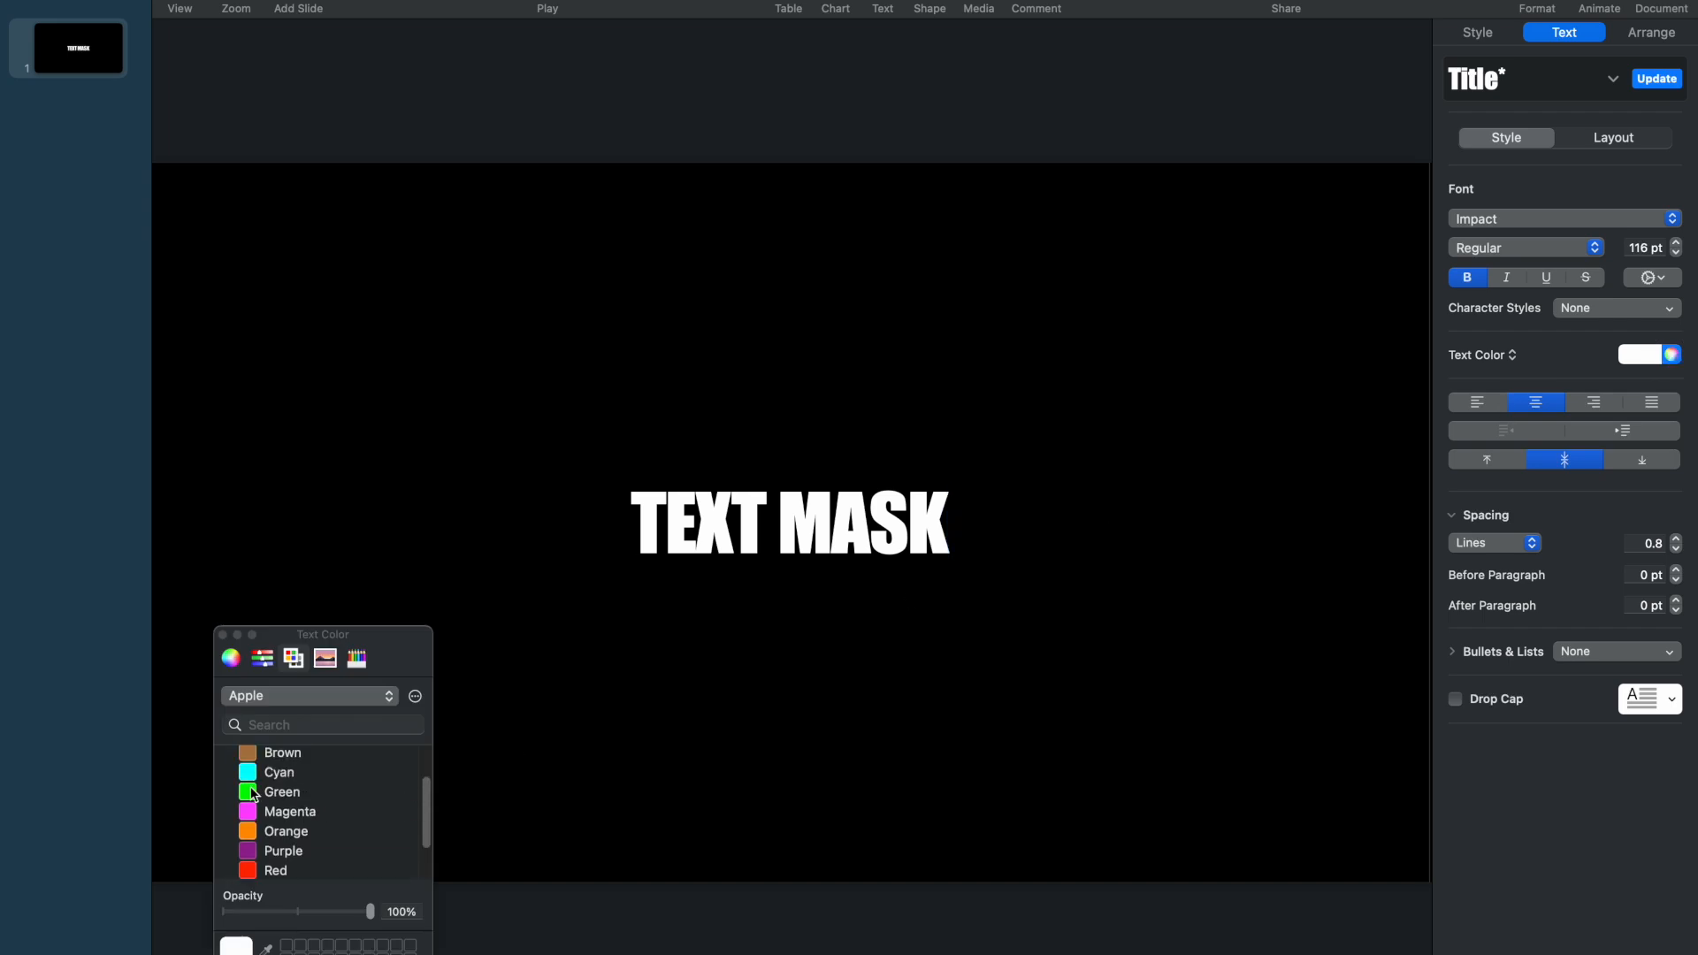
{"action": "left_click", "coordinate": [252, 792]}
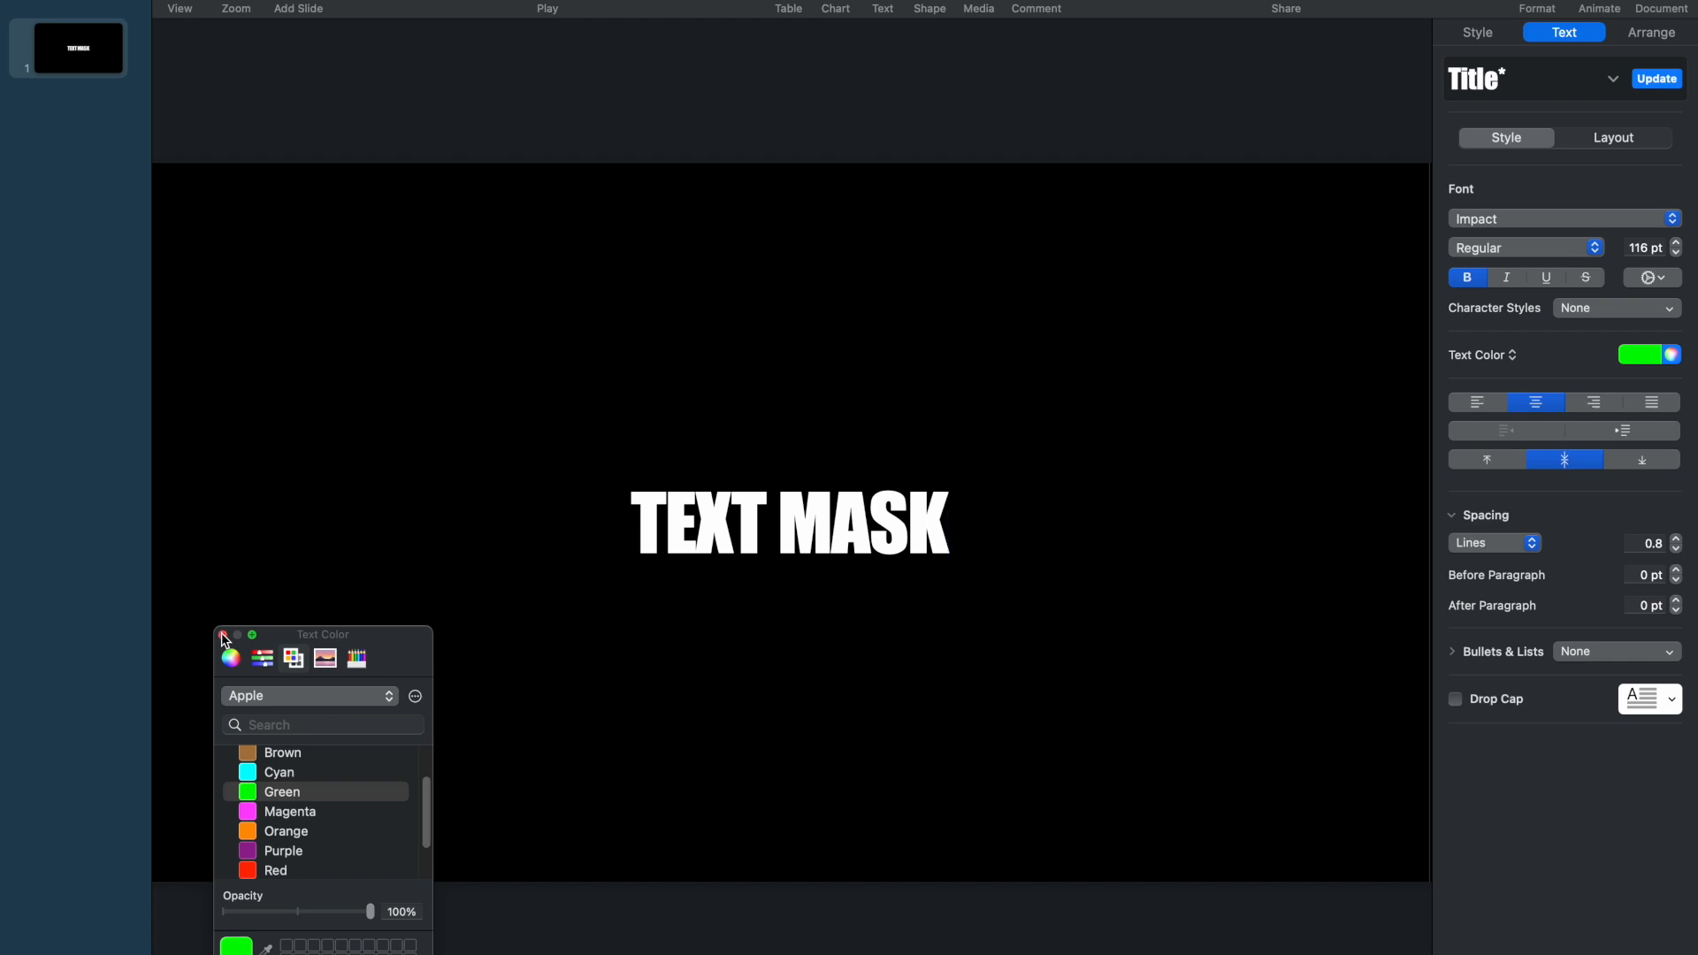
{"action": "left_click", "coordinate": [222, 635]}
Select all of "TEXT MASK" and colour it Green from the Apple palette.
{"action": "left_click_drag", "start_coordinate": [958, 522], "coordinate": [624, 524]}
{"action": "left_click", "coordinate": [1671, 355]}
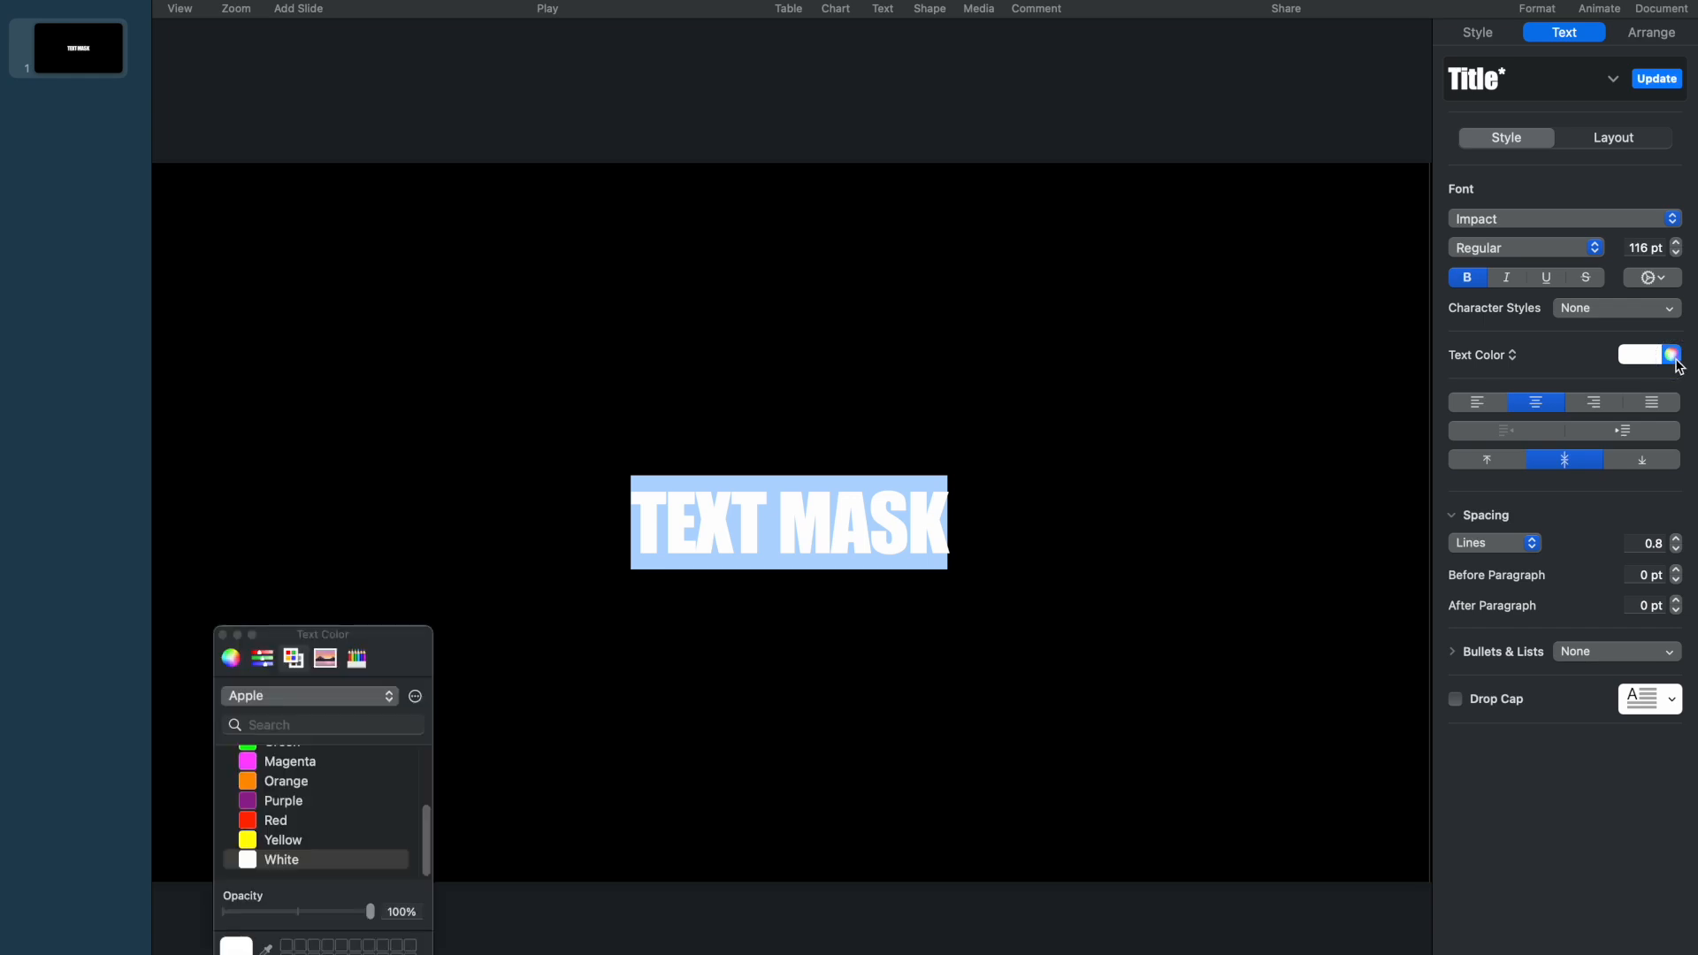
{"action": "scroll", "coordinate": [282, 770], "scroll_direction": "up", "scroll_amount": 1}
{"action": "left_click", "coordinate": [285, 754]}
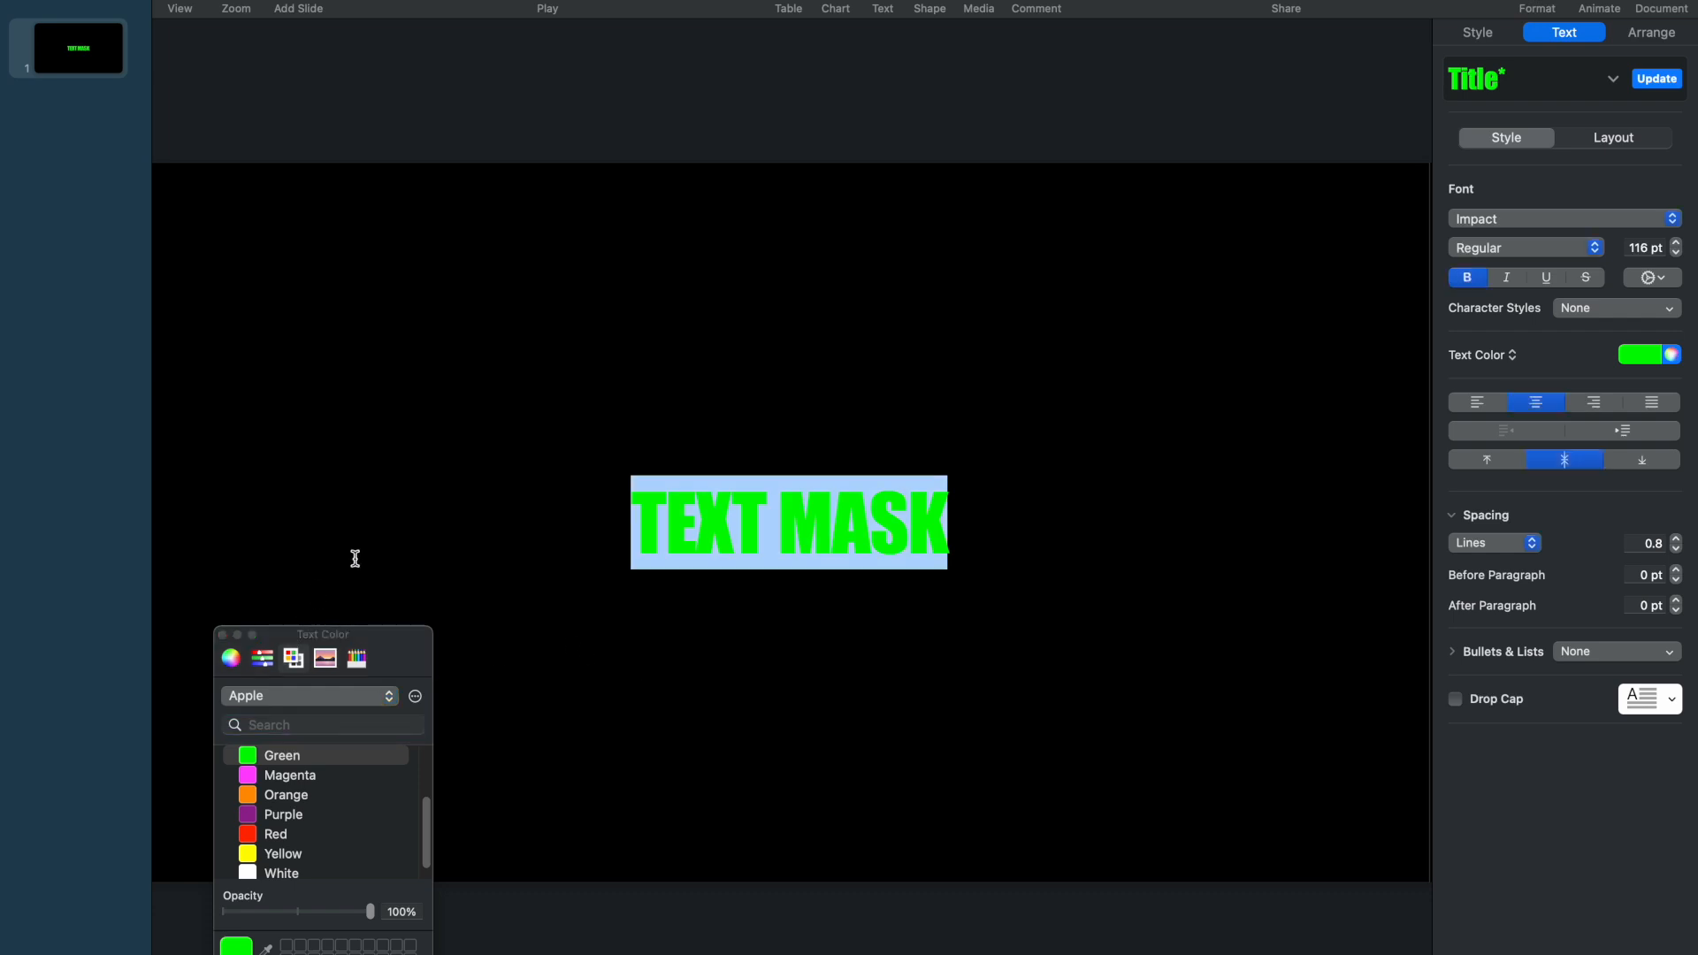
{"action": "key", "text": "Left"}
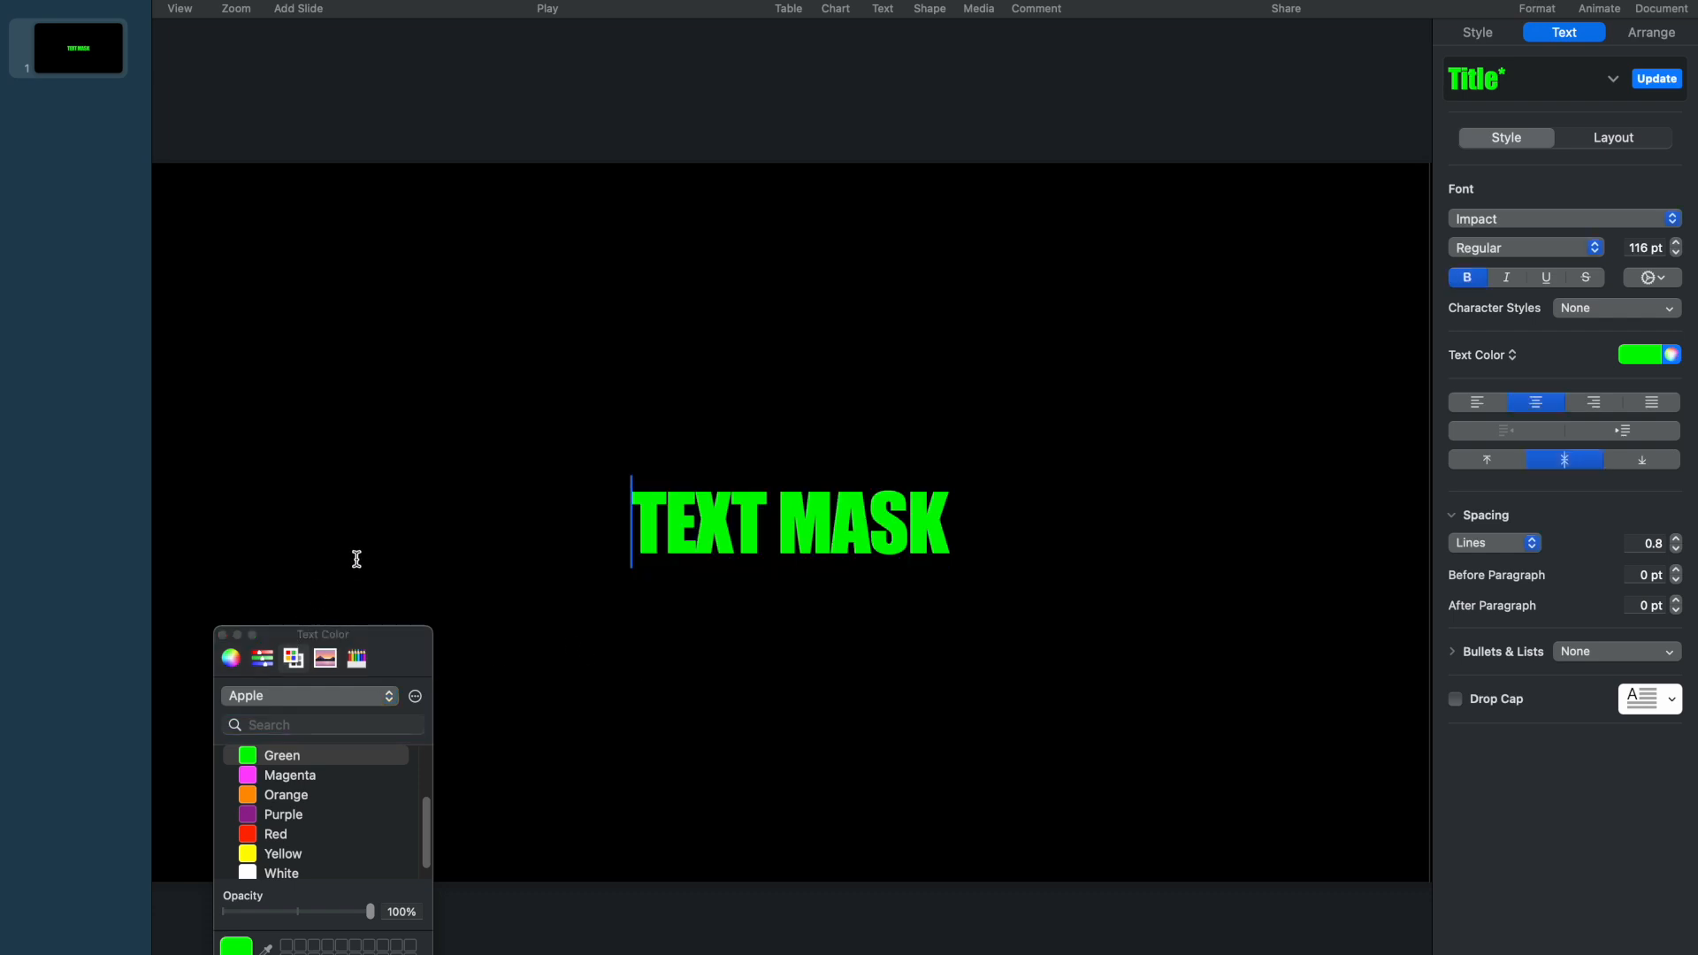
{"action": "left_click", "coordinate": [222, 635]}
Break the title before "MASK" so the two words sit on separate lines.
{"action": "left_click", "coordinate": [779, 518]}
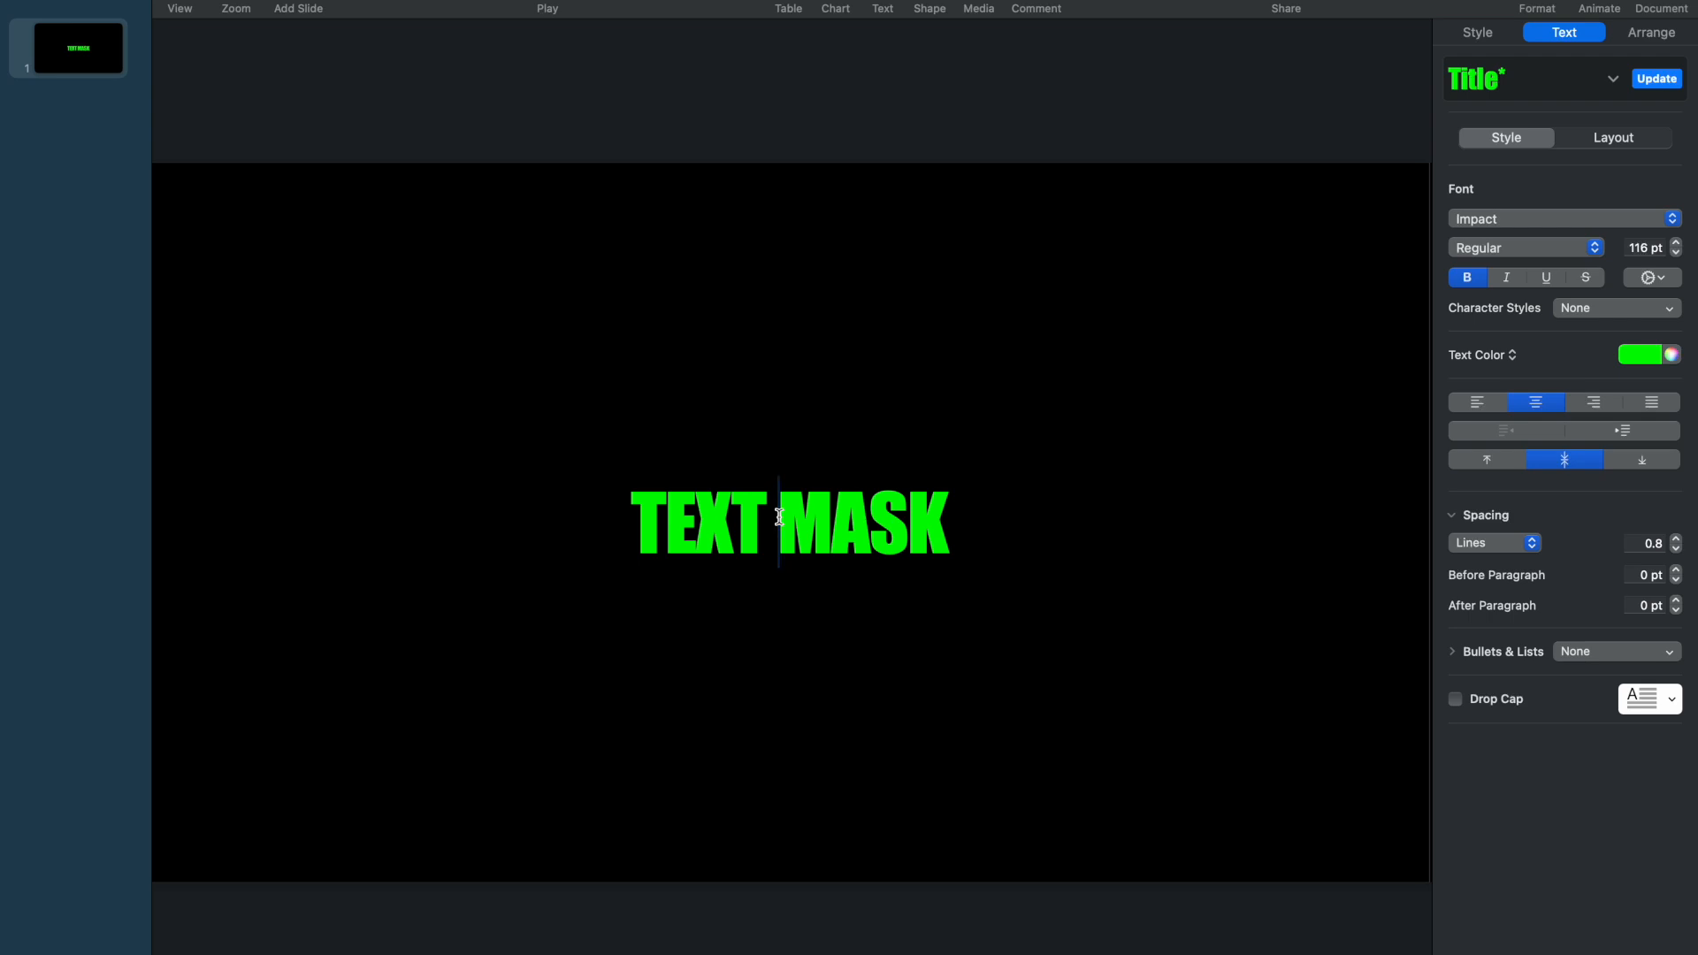
{"action": "key", "text": "Escape"}
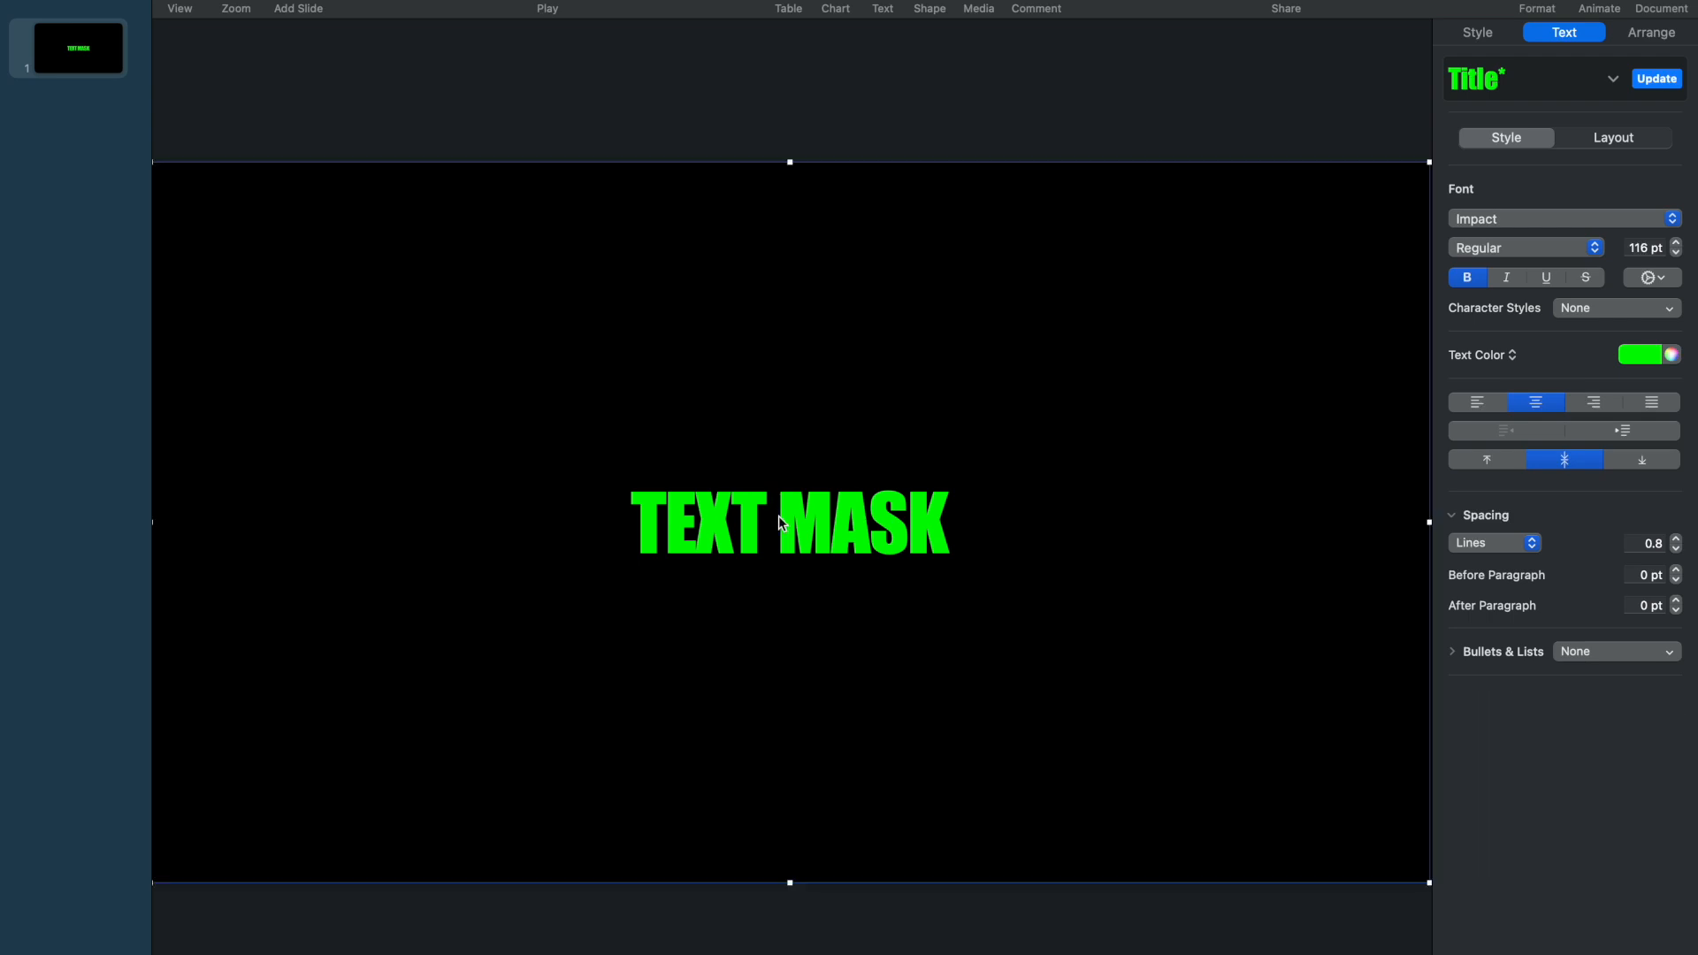
{"action": "left_click", "coordinate": [778, 516]}
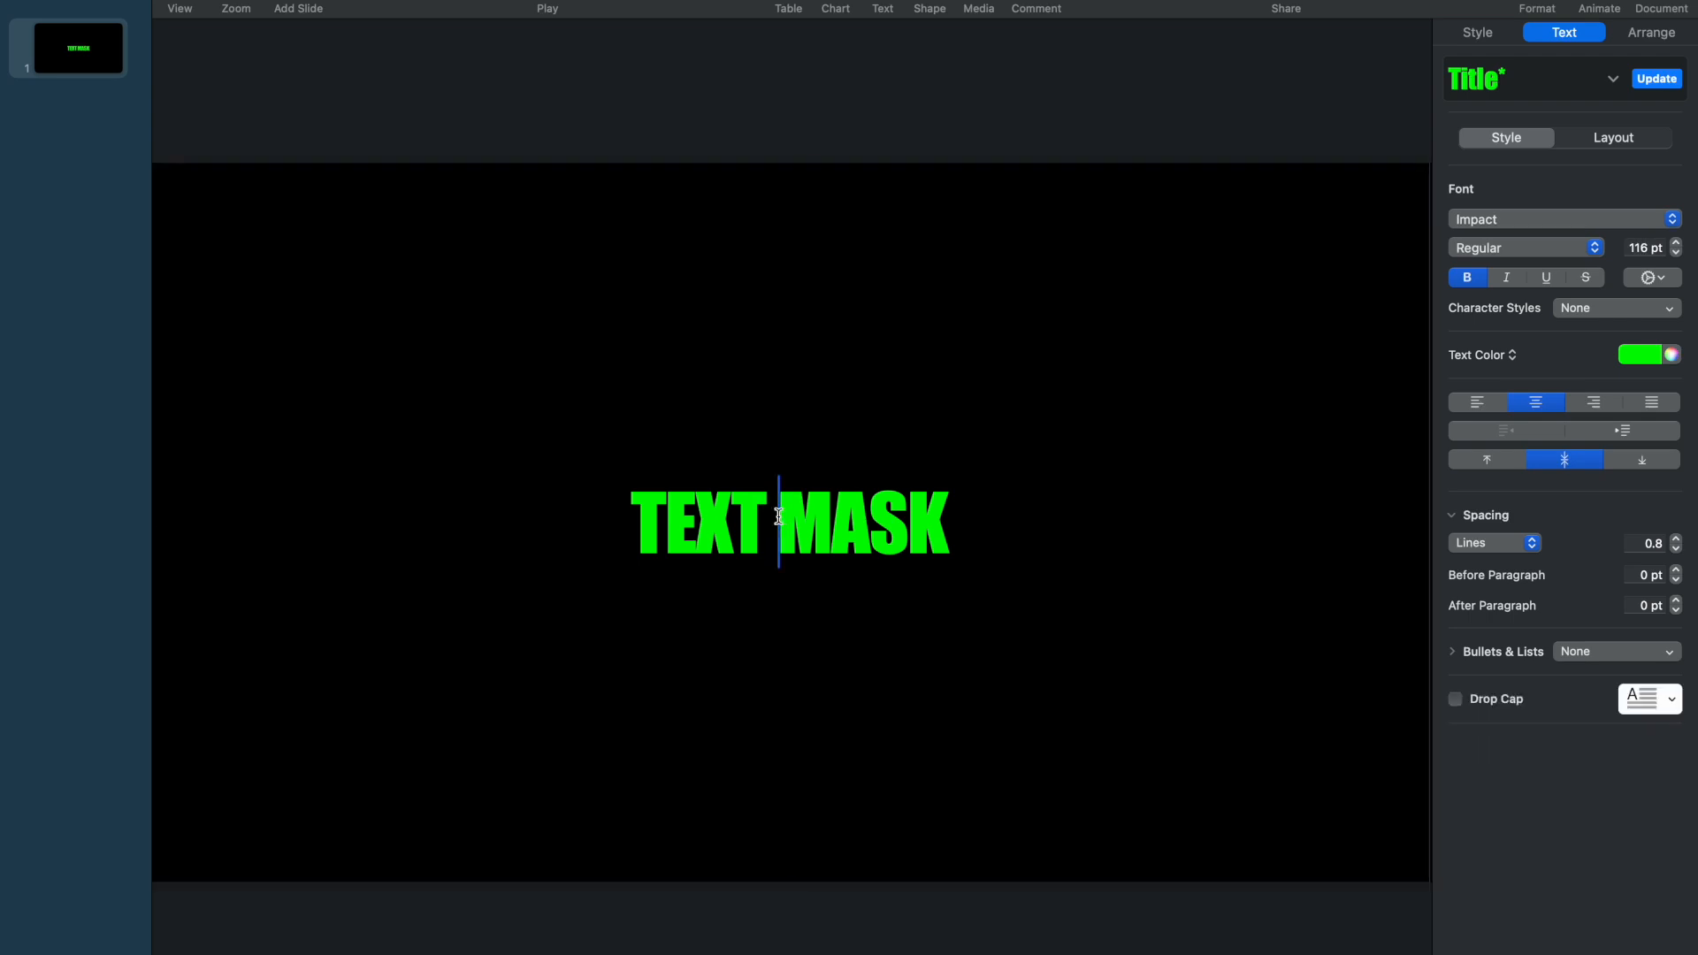
{"action": "key", "text": "Return"}
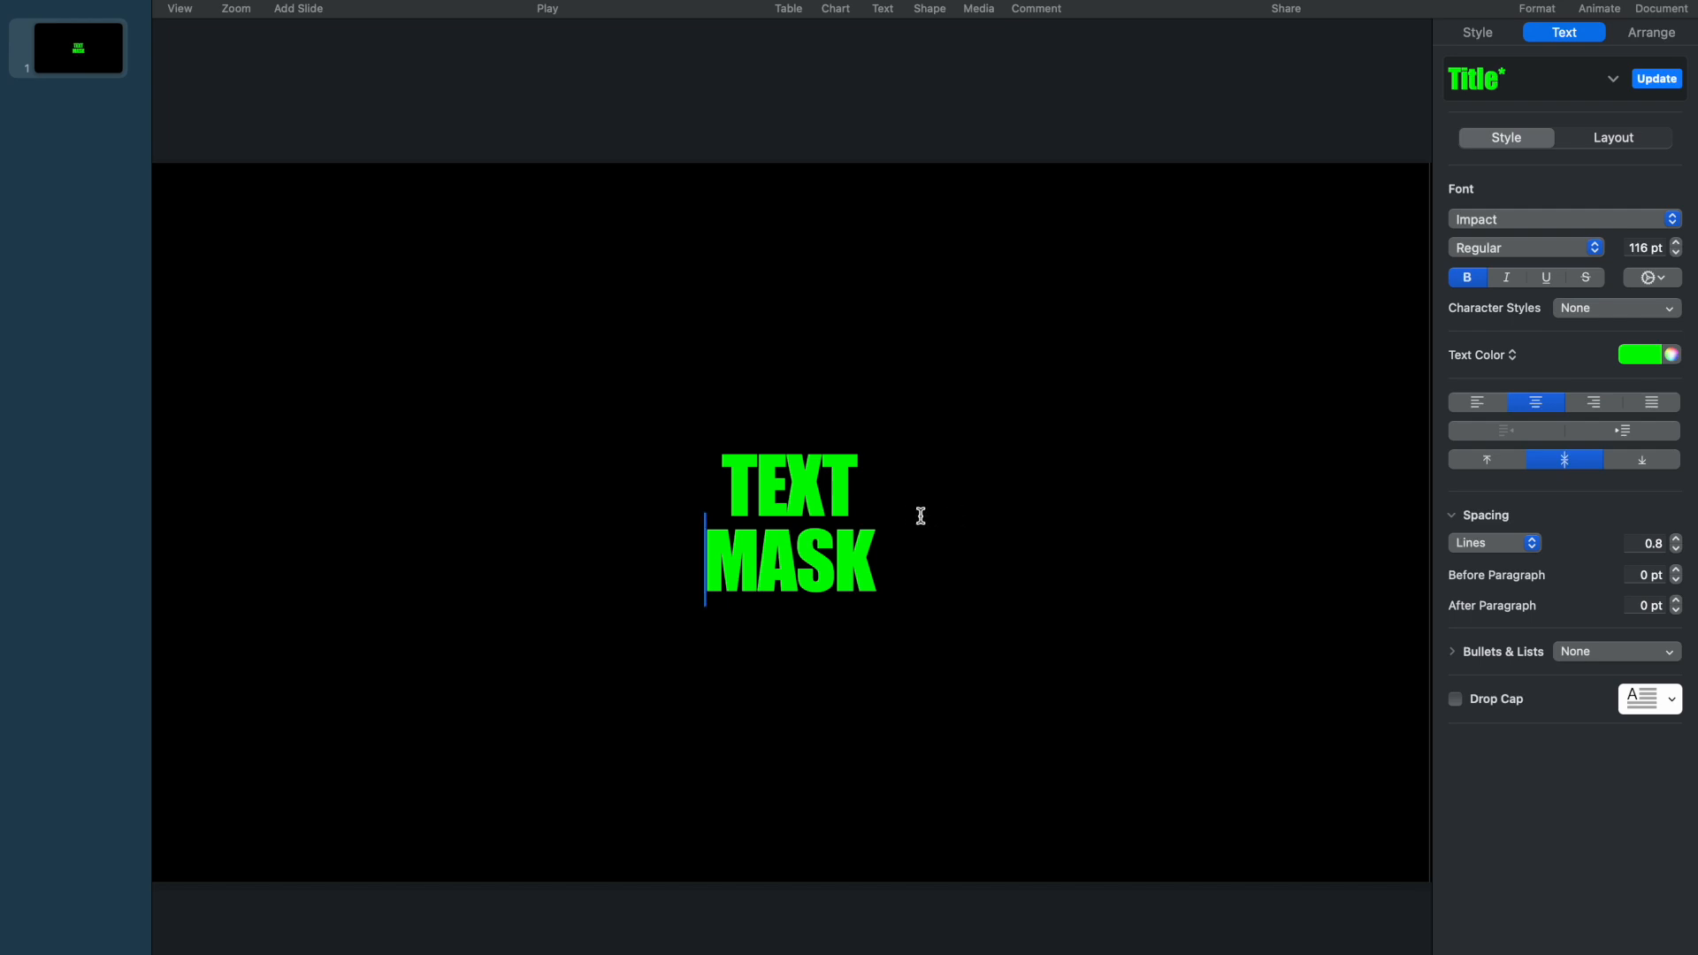
Set the font size of both title lines to 500 pt.
{"action": "left_click_drag", "start_coordinate": [921, 575], "coordinate": [719, 493]}
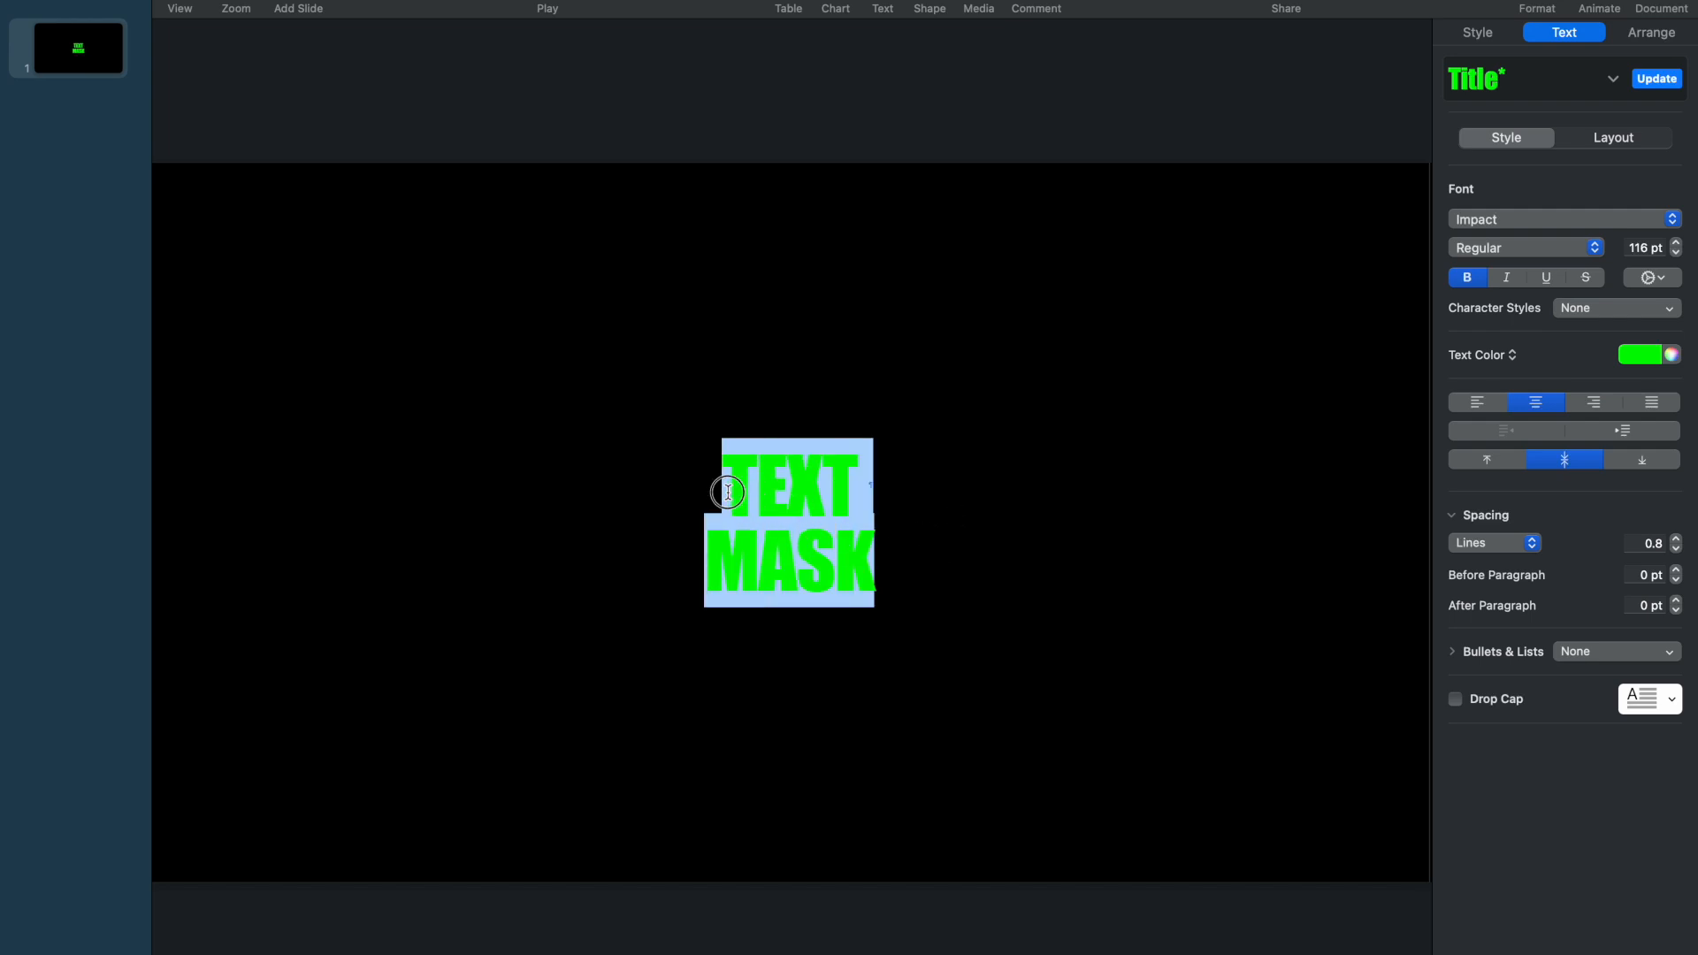
{"action": "left_click", "coordinate": [1634, 250]}
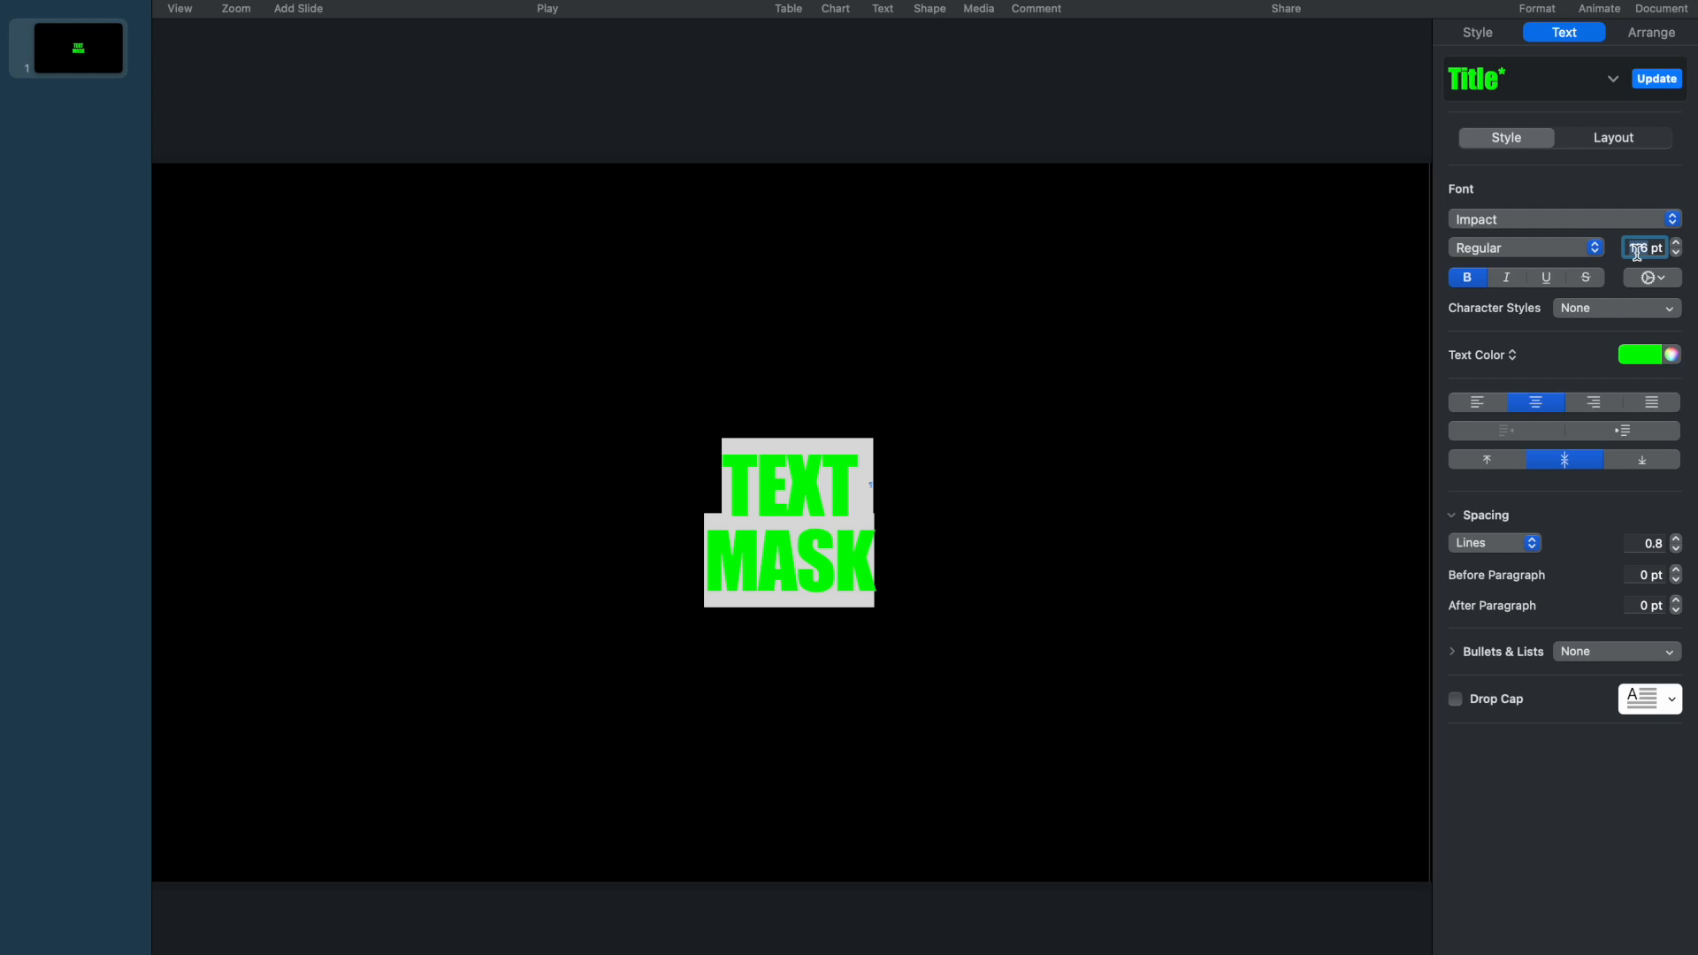
{"action": "type", "text": "500"}
{"action": "key", "text": "Return"}
{"action": "left_click", "coordinate": [1307, 353]}
{"action": "left_click", "coordinate": [1326, 389]}
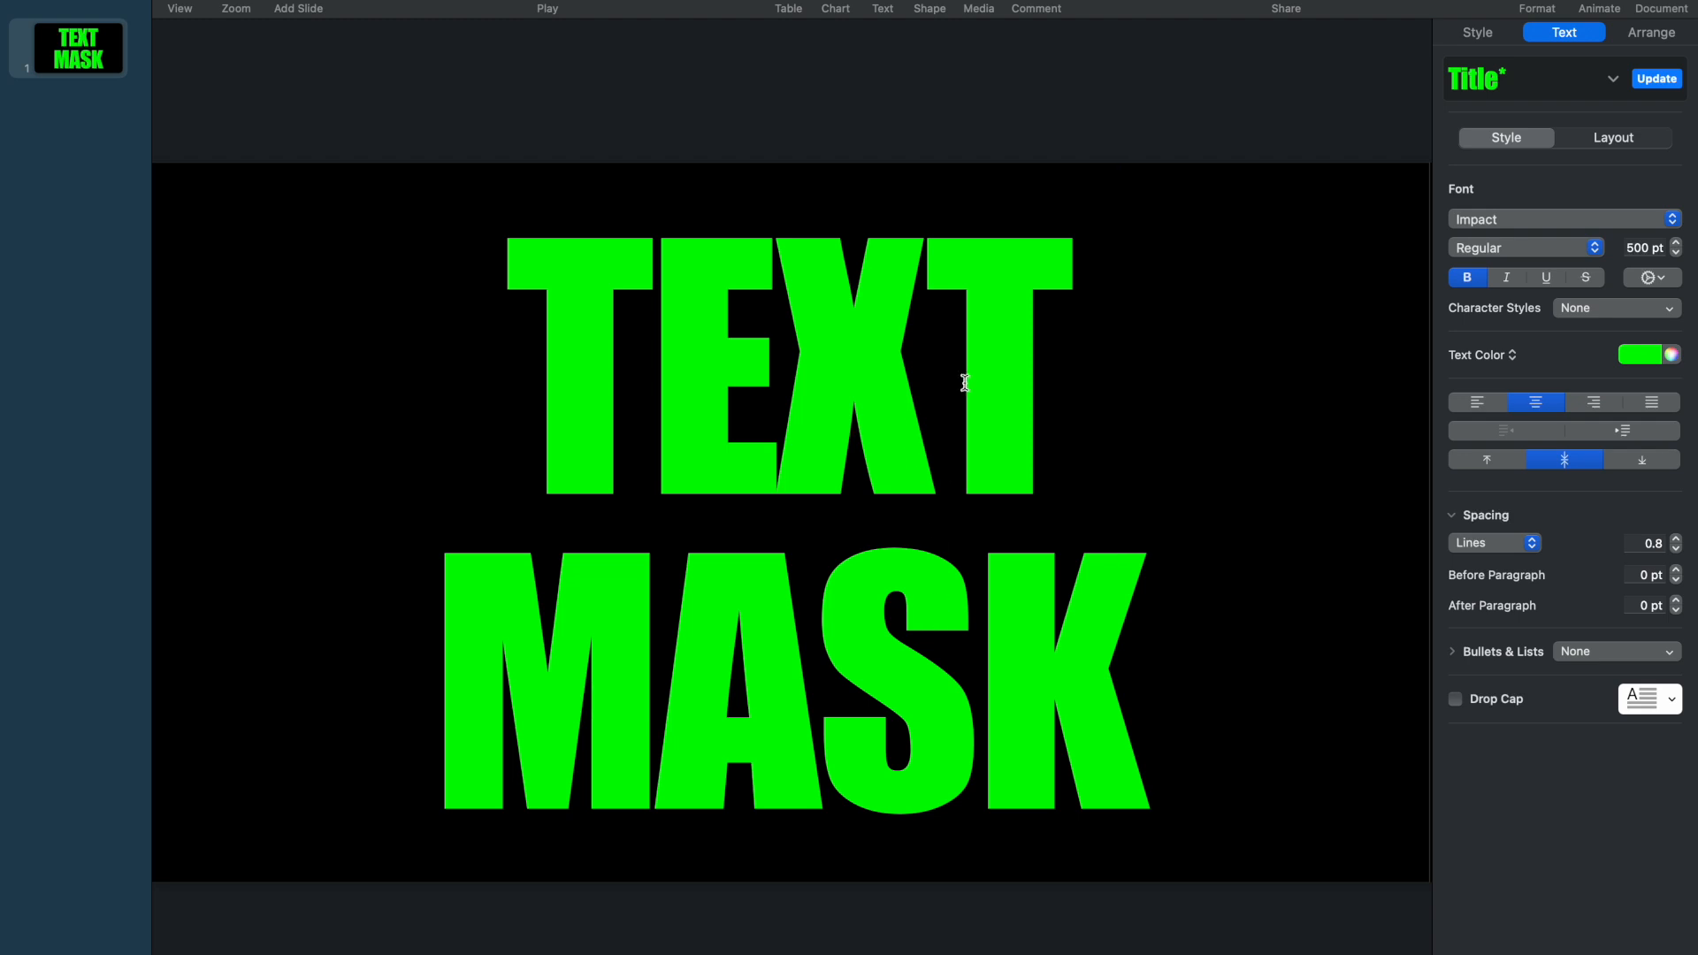
Set the line spacing of both title lines to 0.7.
{"action": "left_click", "coordinate": [1167, 606]}
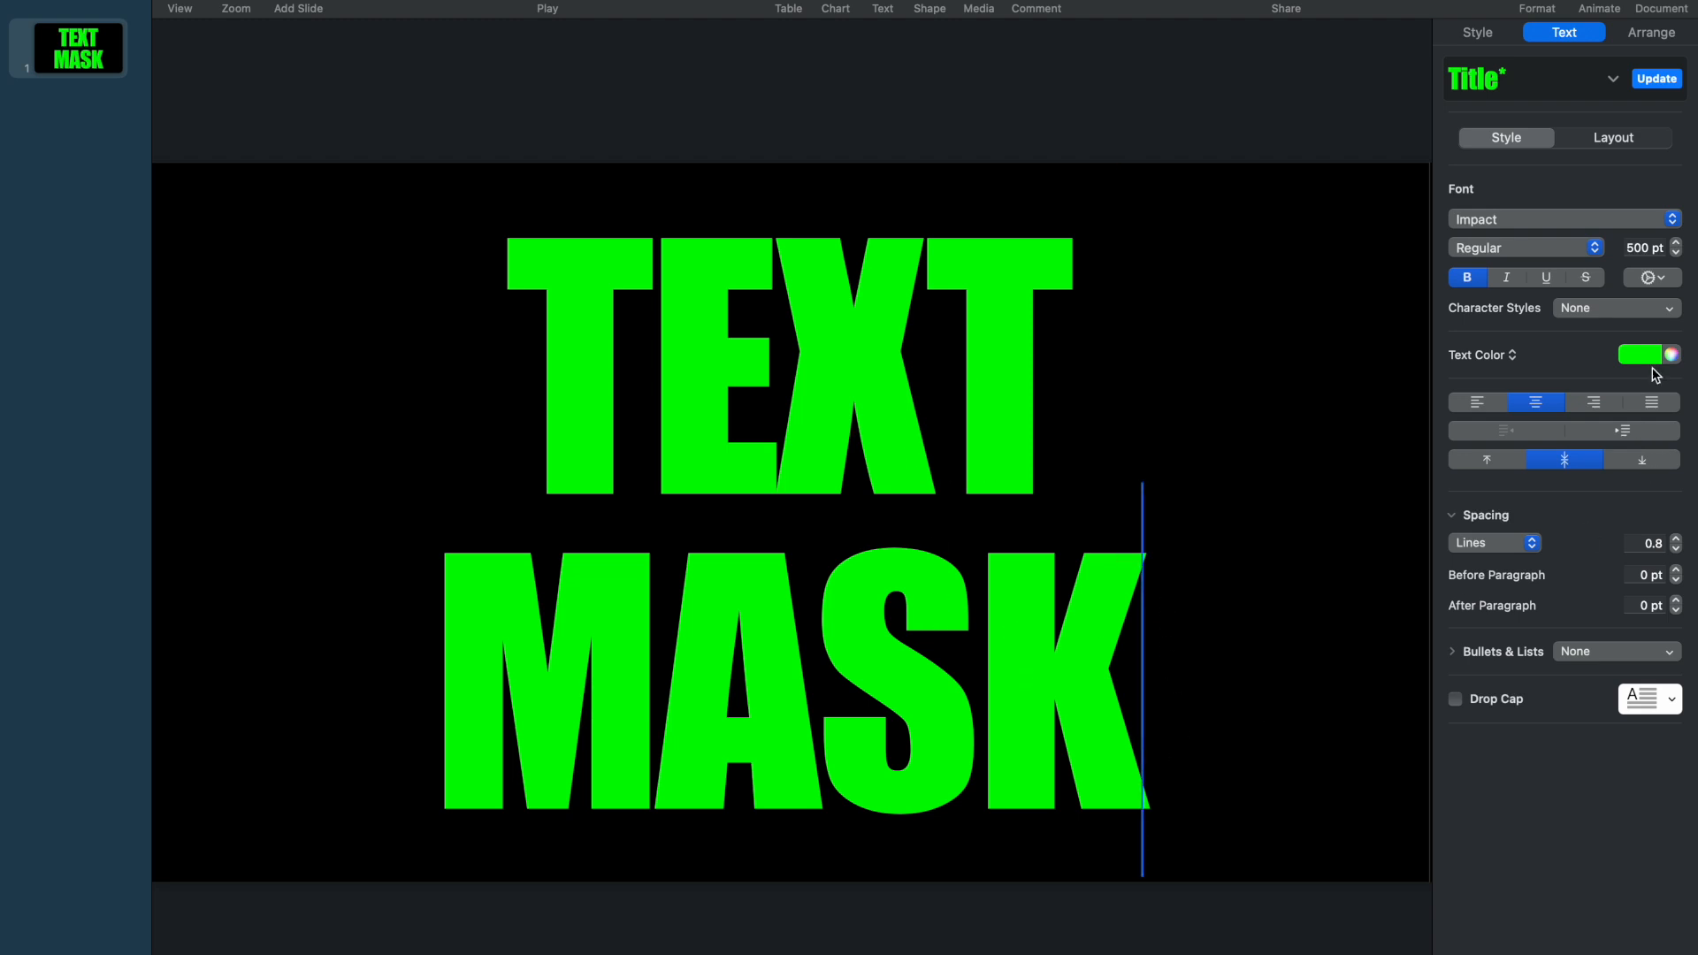
{"action": "left_click", "coordinate": [1676, 548]}
{"action": "left_click", "coordinate": [1675, 548]}
{"action": "left_click_drag", "start_coordinate": [1129, 693], "coordinate": [609, 429]}
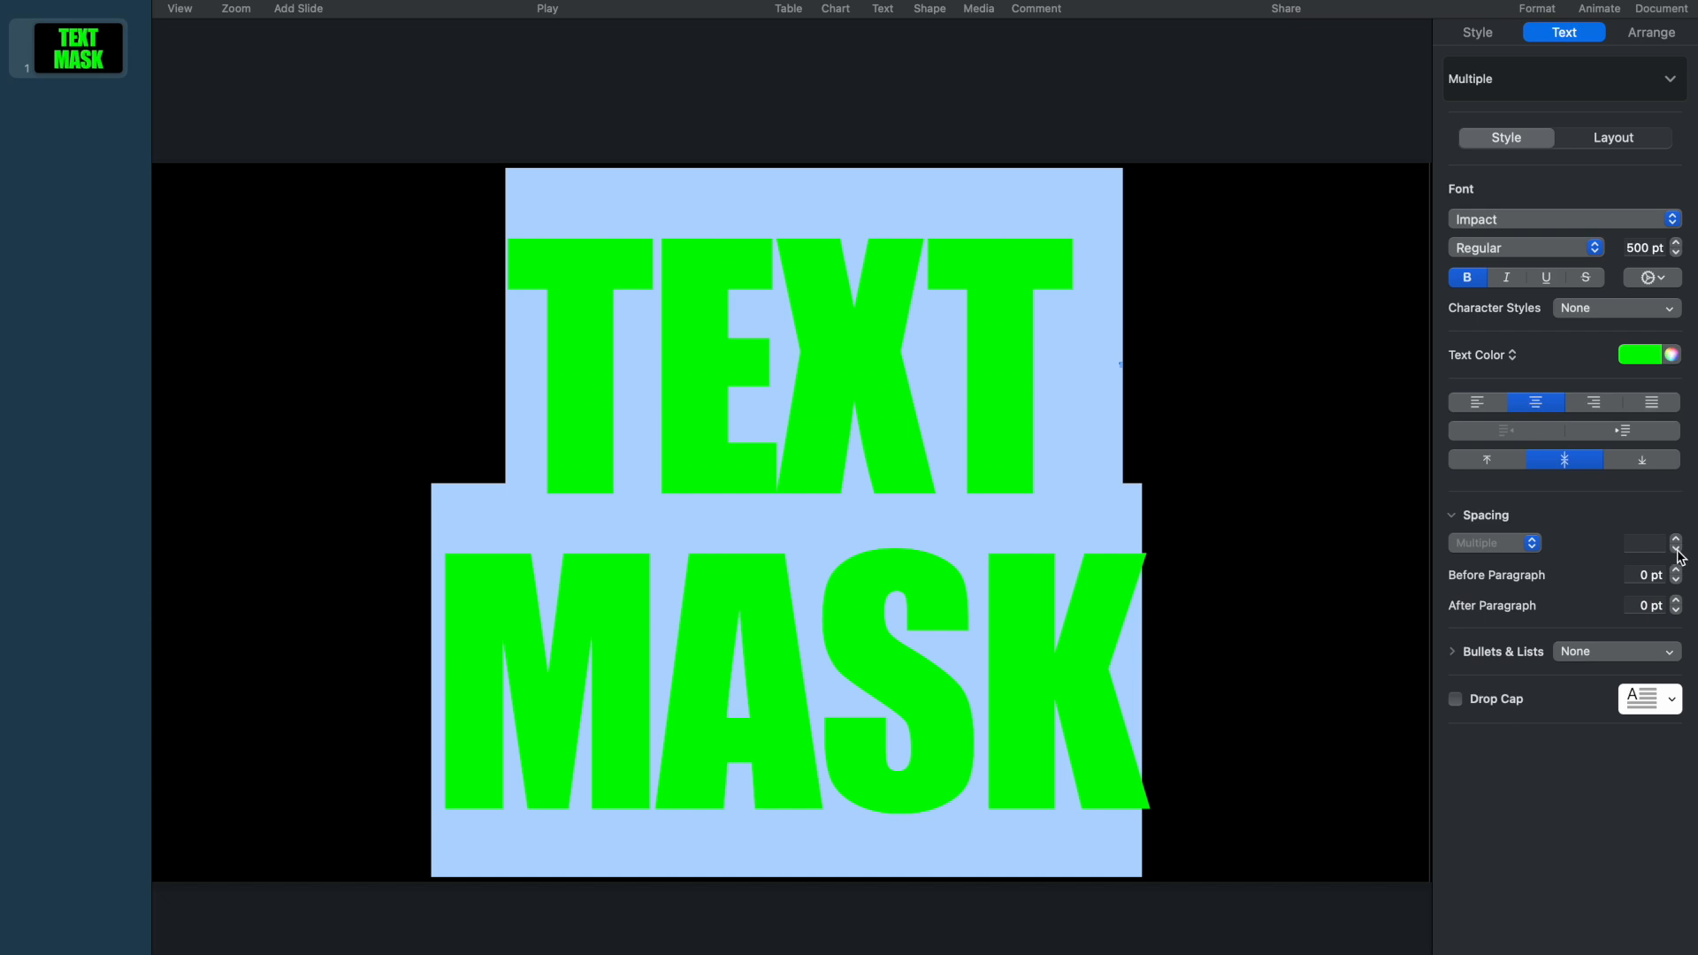
{"action": "left_click", "coordinate": [1676, 548]}
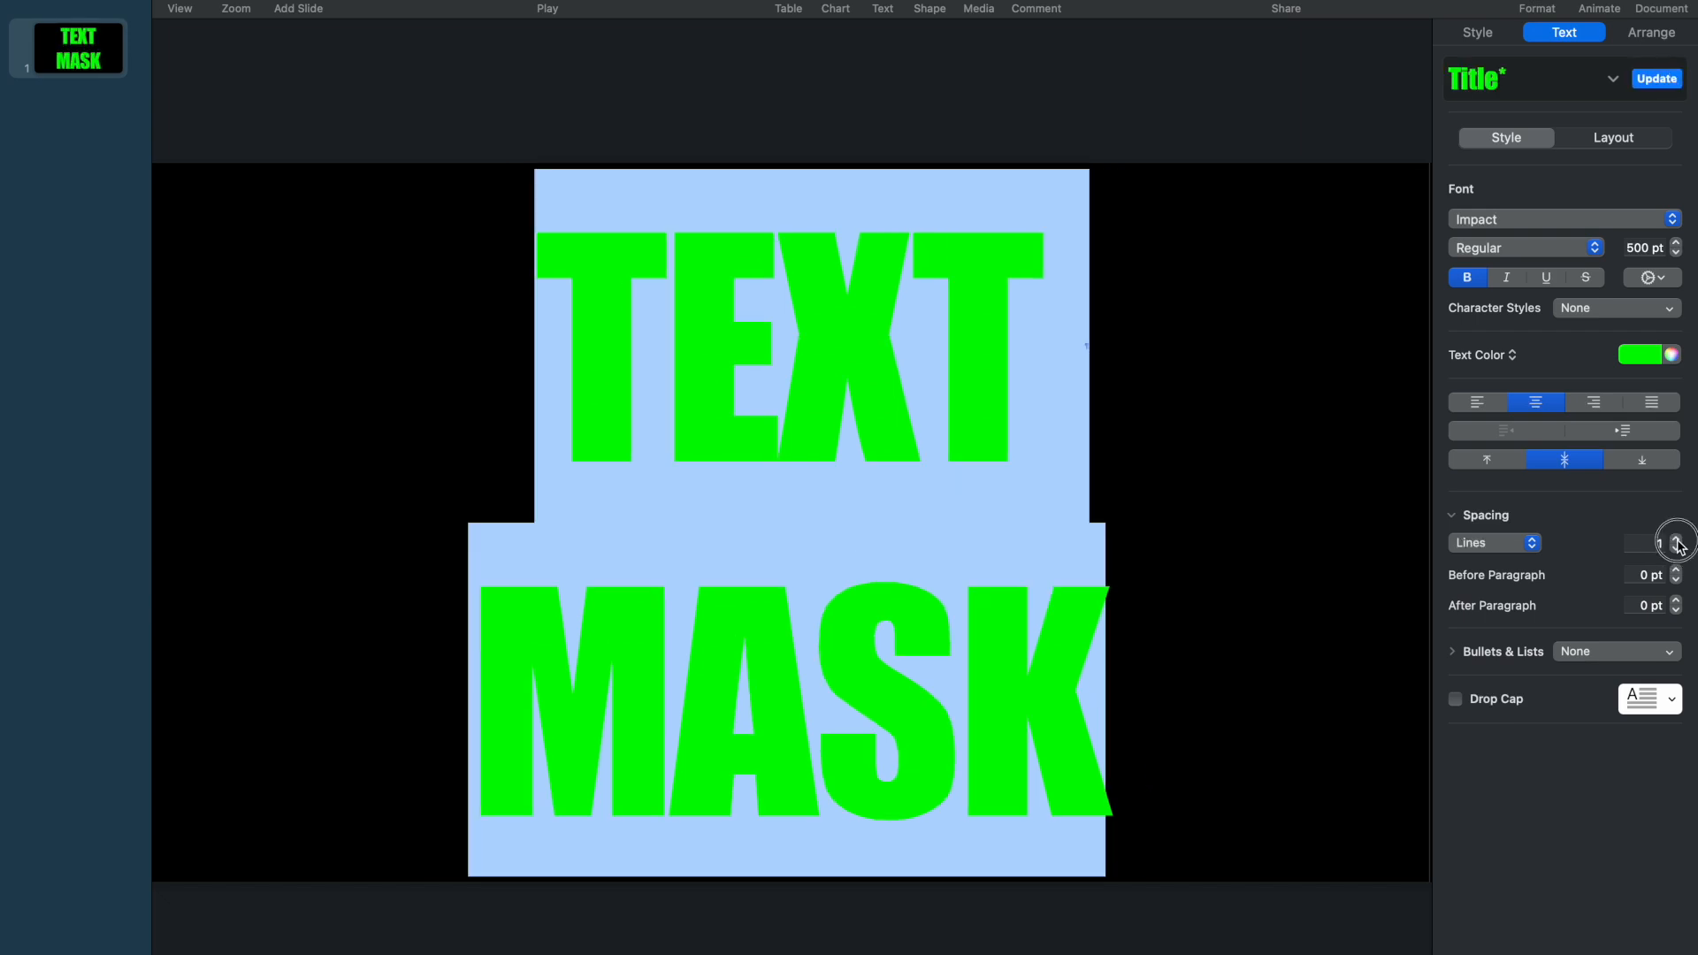
{"action": "left_click", "coordinate": [1677, 548]}
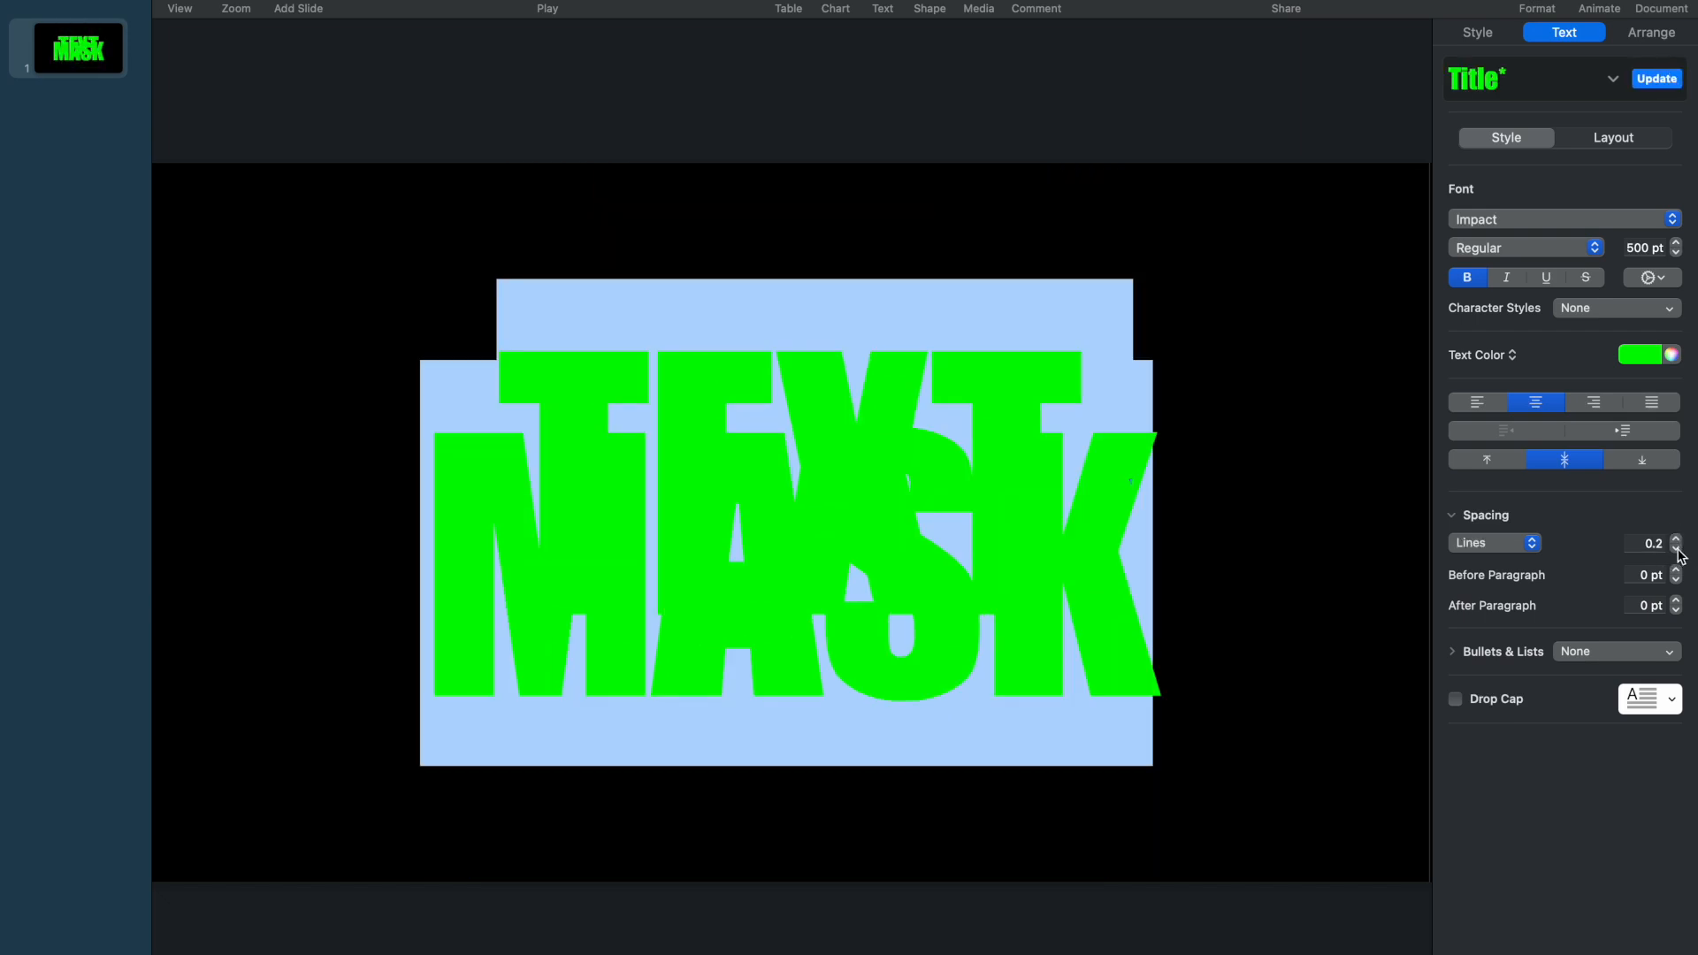
{"action": "left_click", "coordinate": [1675, 538]}
{"action": "left_click", "coordinate": [1676, 538]}
{"action": "left_click", "coordinate": [1676, 539]}
{"action": "left_click", "coordinate": [1675, 539]}
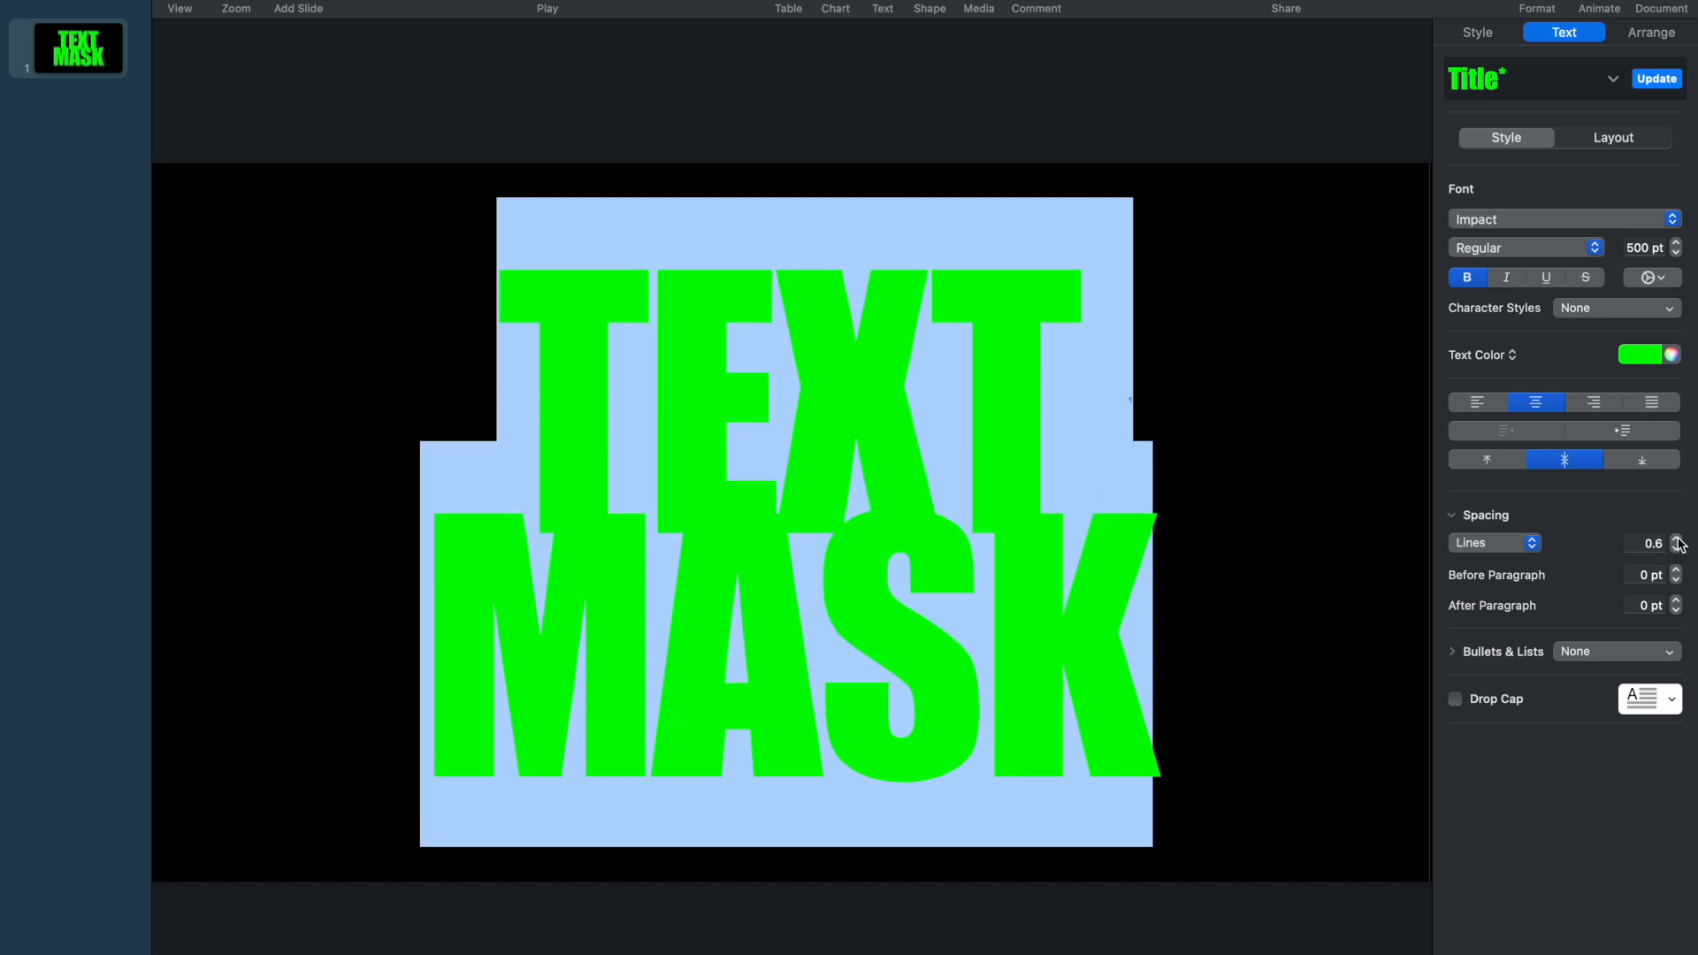
{"action": "left_click", "coordinate": [1676, 538]}
{"action": "left_click", "coordinate": [1676, 547]}
{"action": "left_click", "coordinate": [1676, 538]}
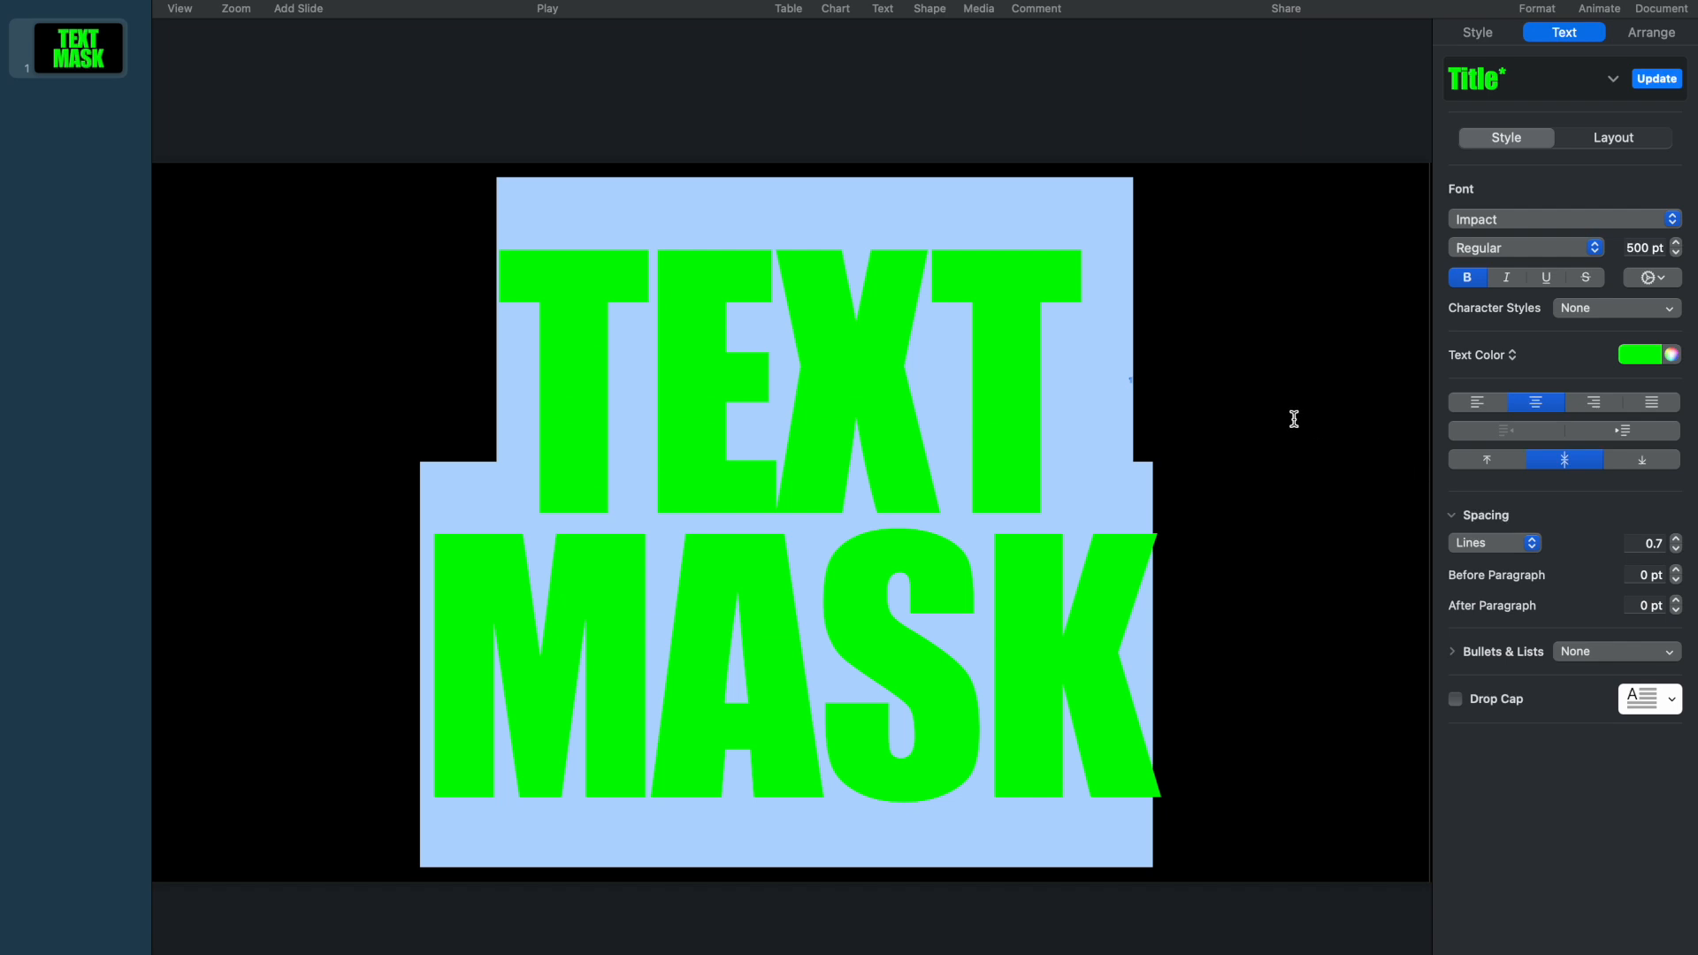
{"action": "left_click", "coordinate": [1292, 402]}
{"action": "left_click", "coordinate": [1277, 686]}
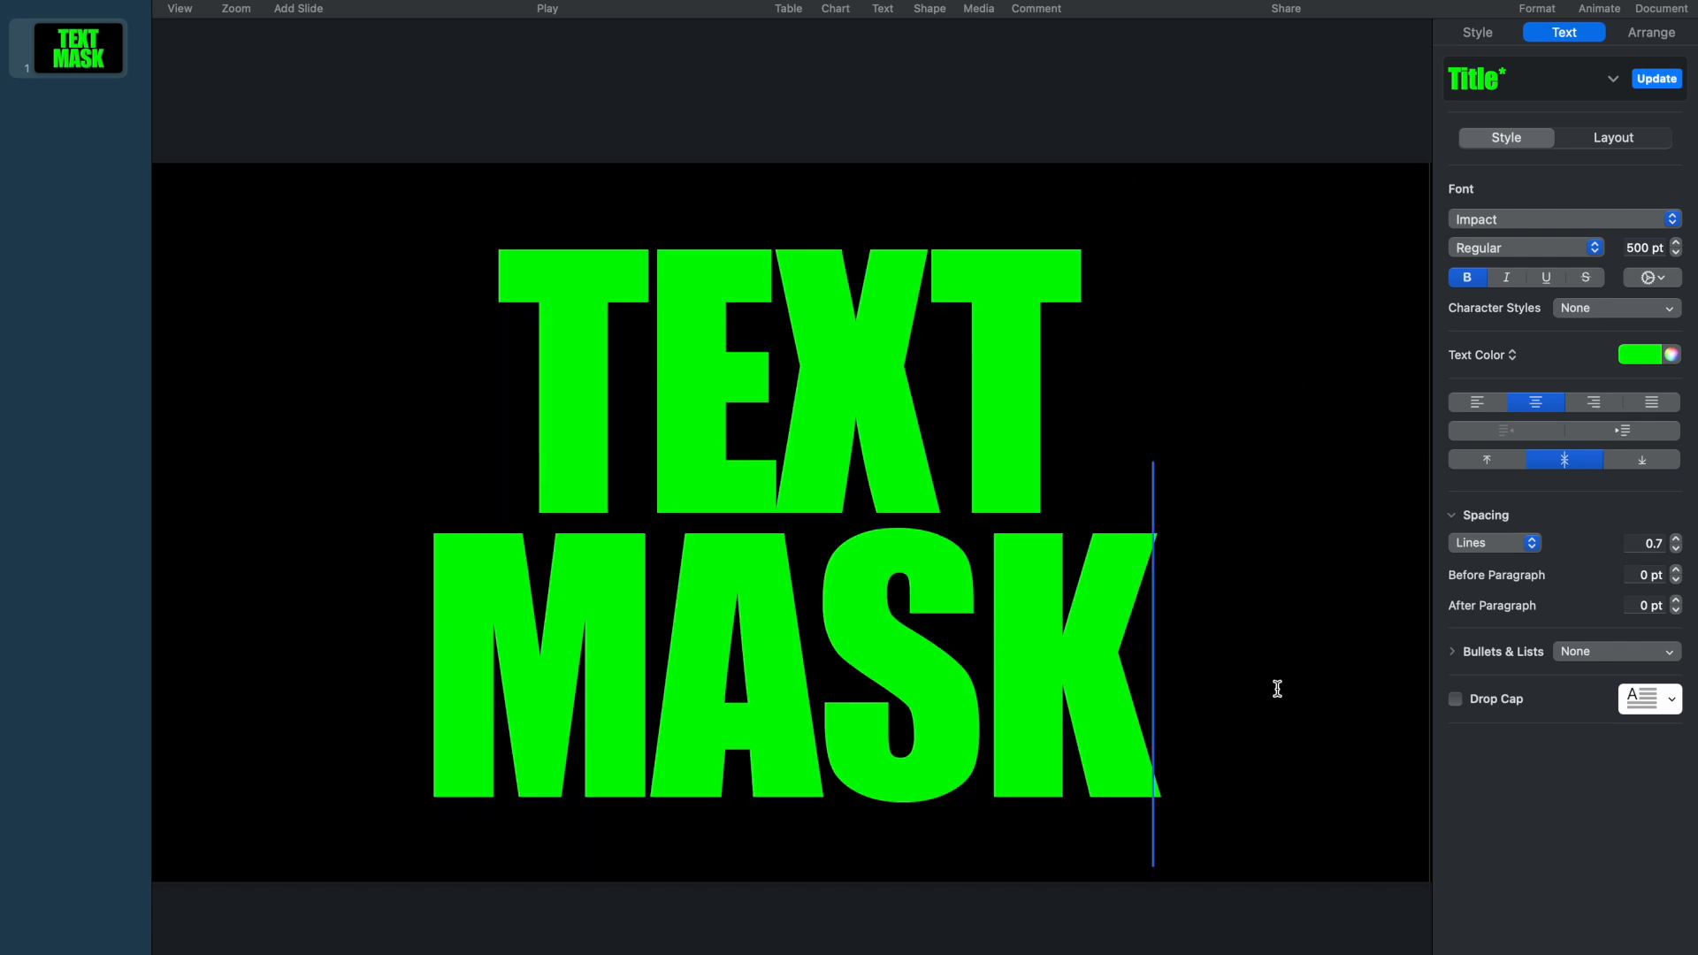
Preview the Swoosh build-in effect on the "TEXT MASK" title and apply it.
{"action": "left_click", "coordinate": [775, 399]}
{"action": "left_click", "coordinate": [798, 687]}
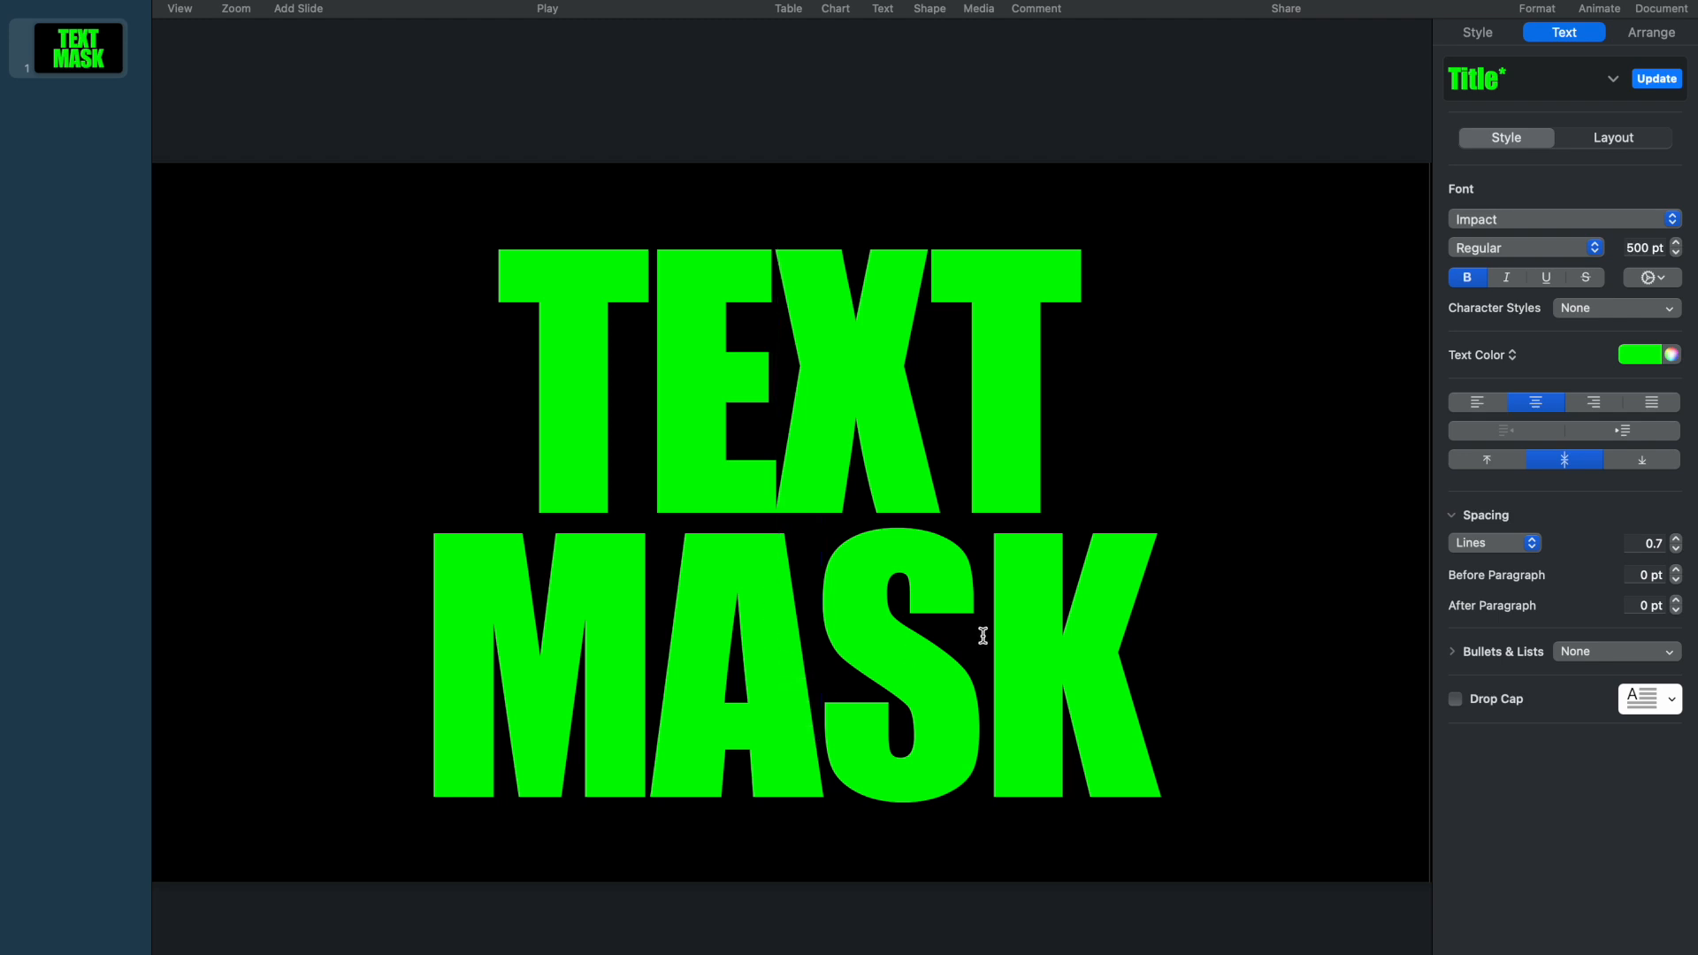
{"action": "left_click", "coordinate": [1133, 695]}
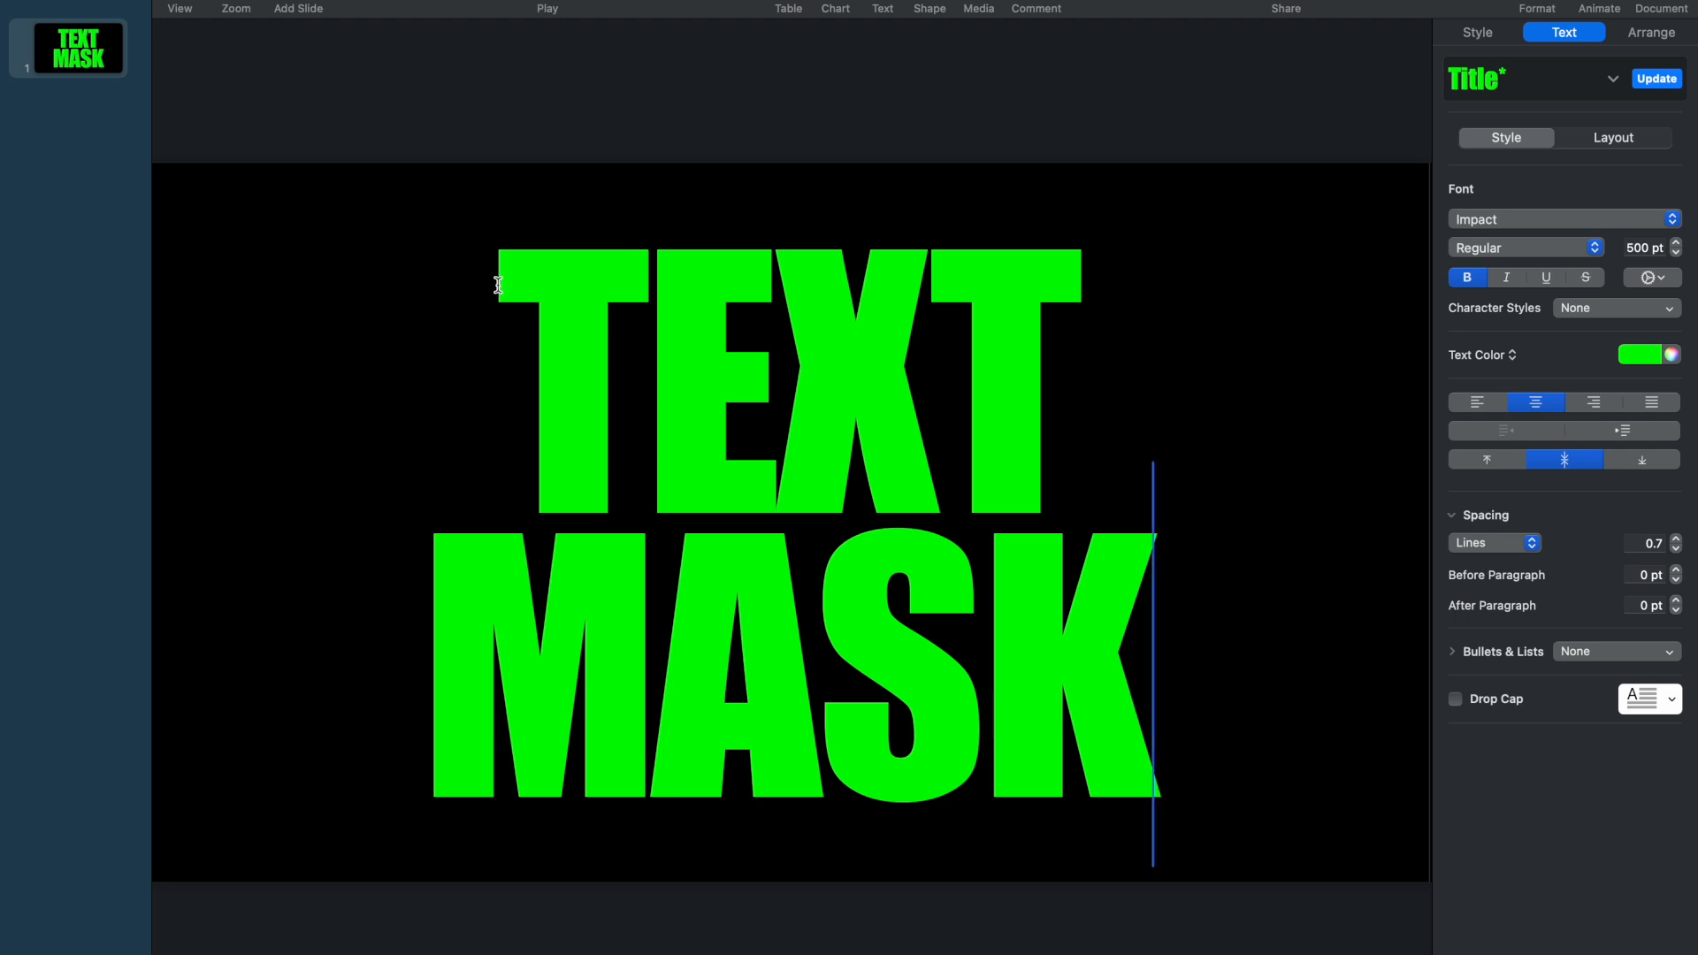
{"action": "left_click", "coordinate": [1603, 3]}
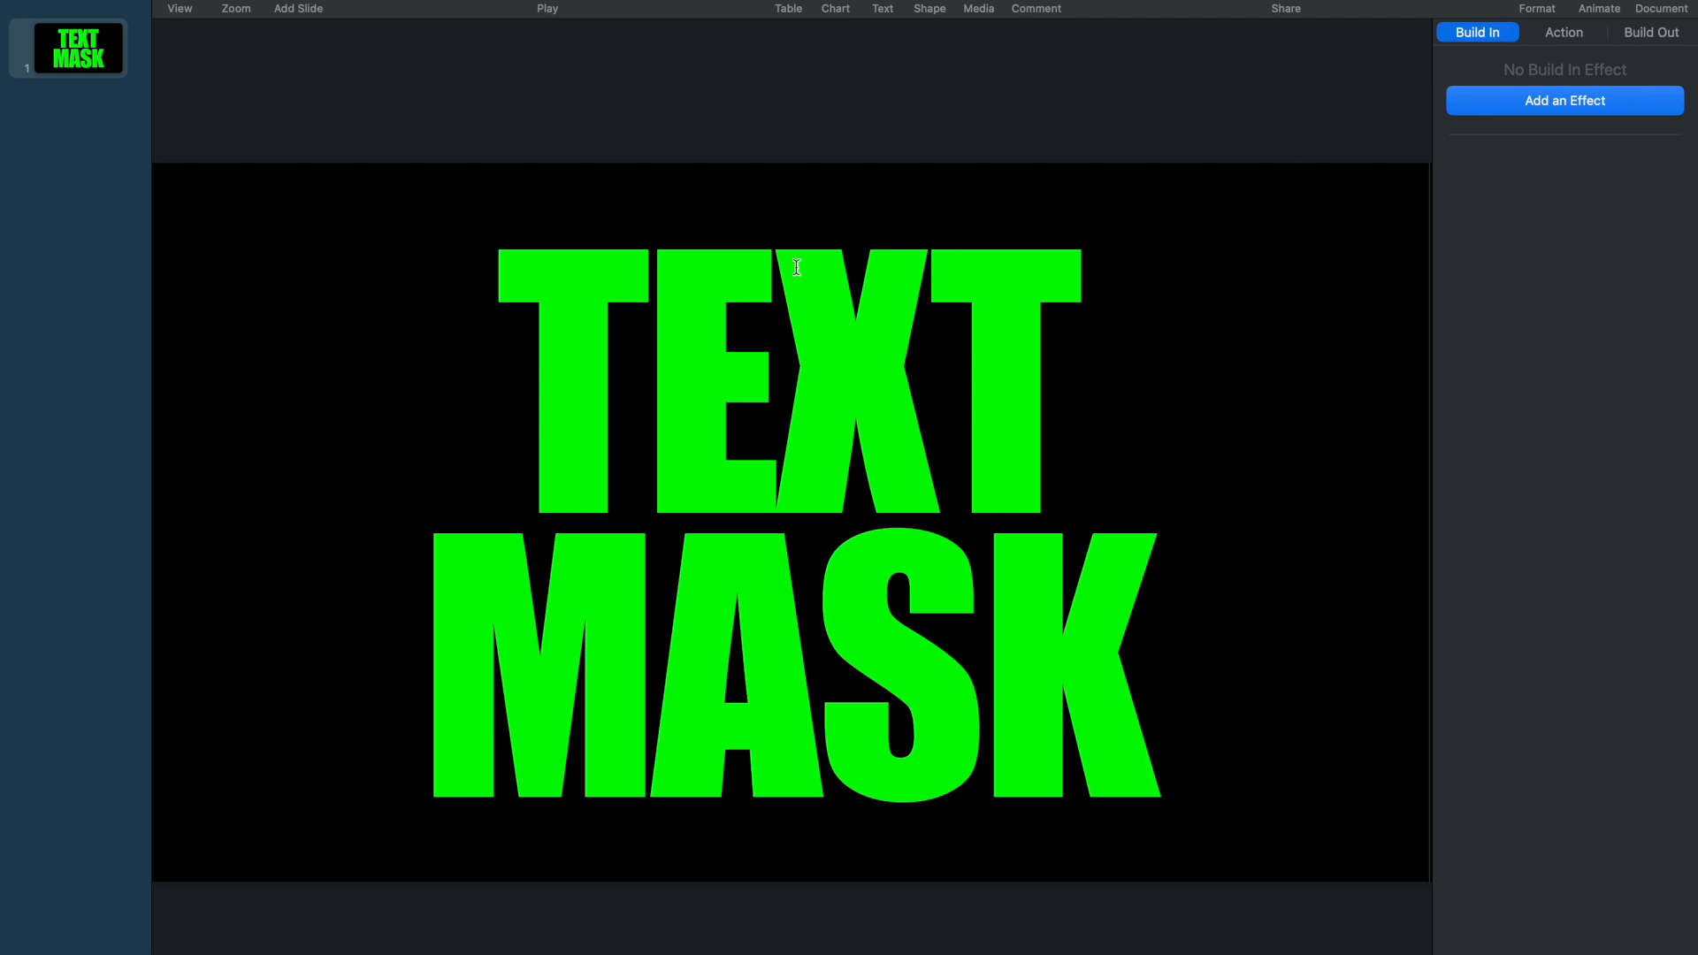
{"action": "left_click", "coordinate": [1499, 103]}
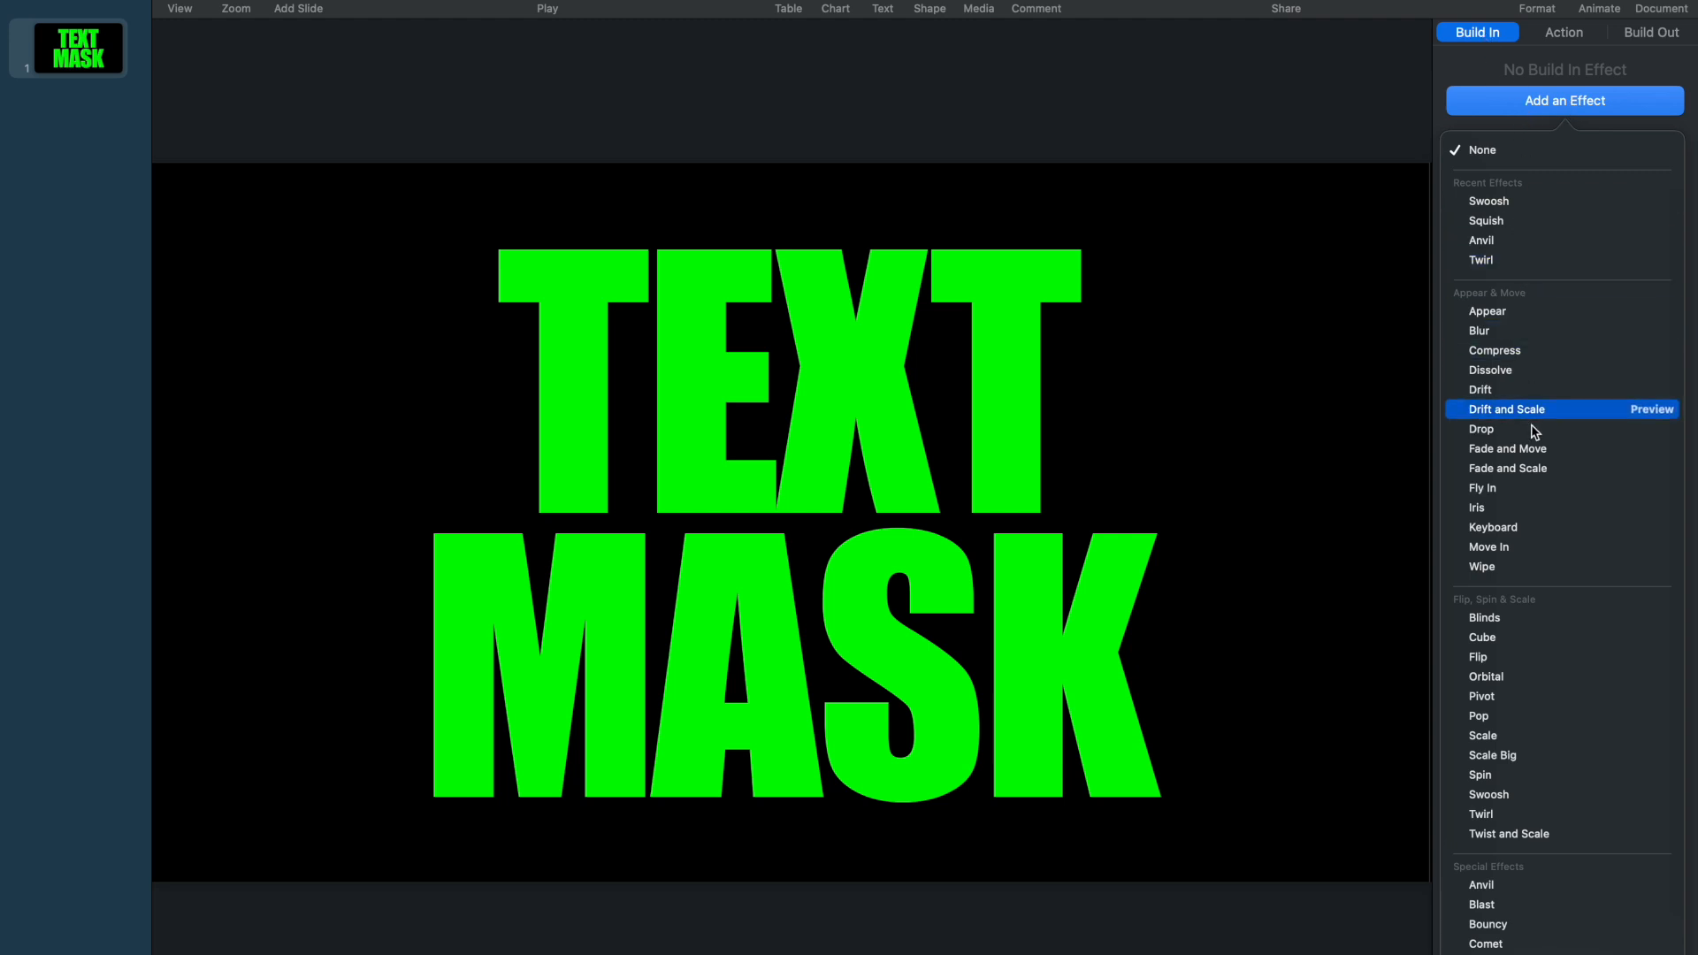
{"action": "left_click", "coordinate": [1662, 204]}
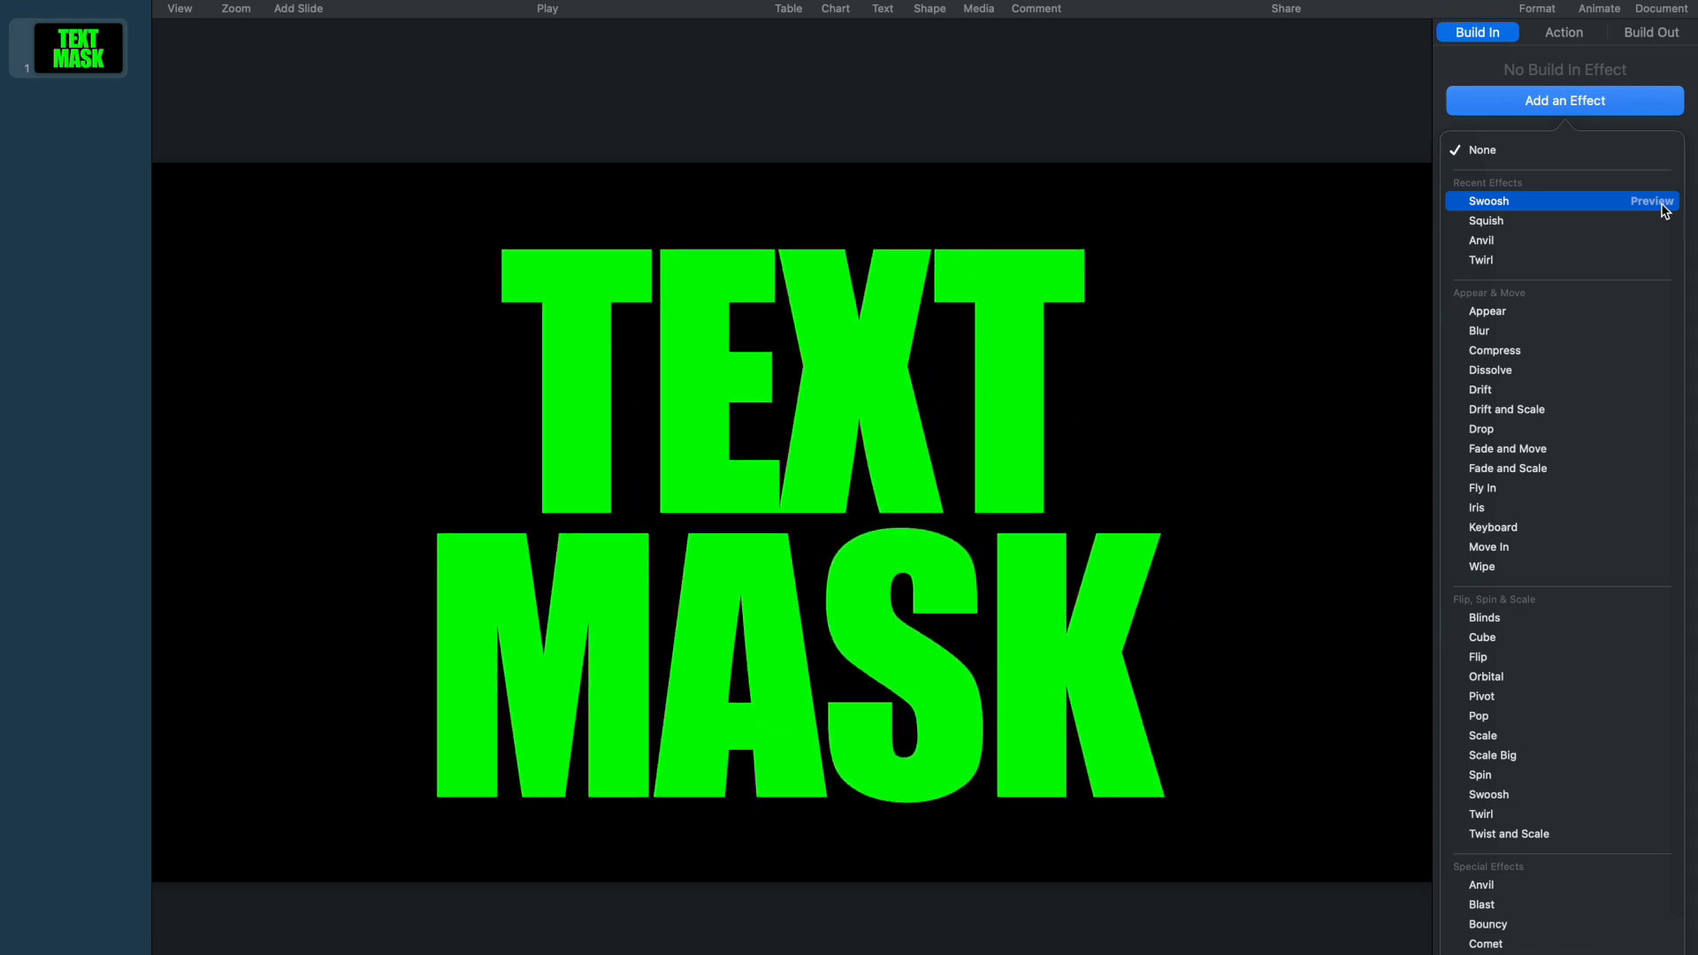
{"action": "left_click", "coordinate": [1500, 202]}
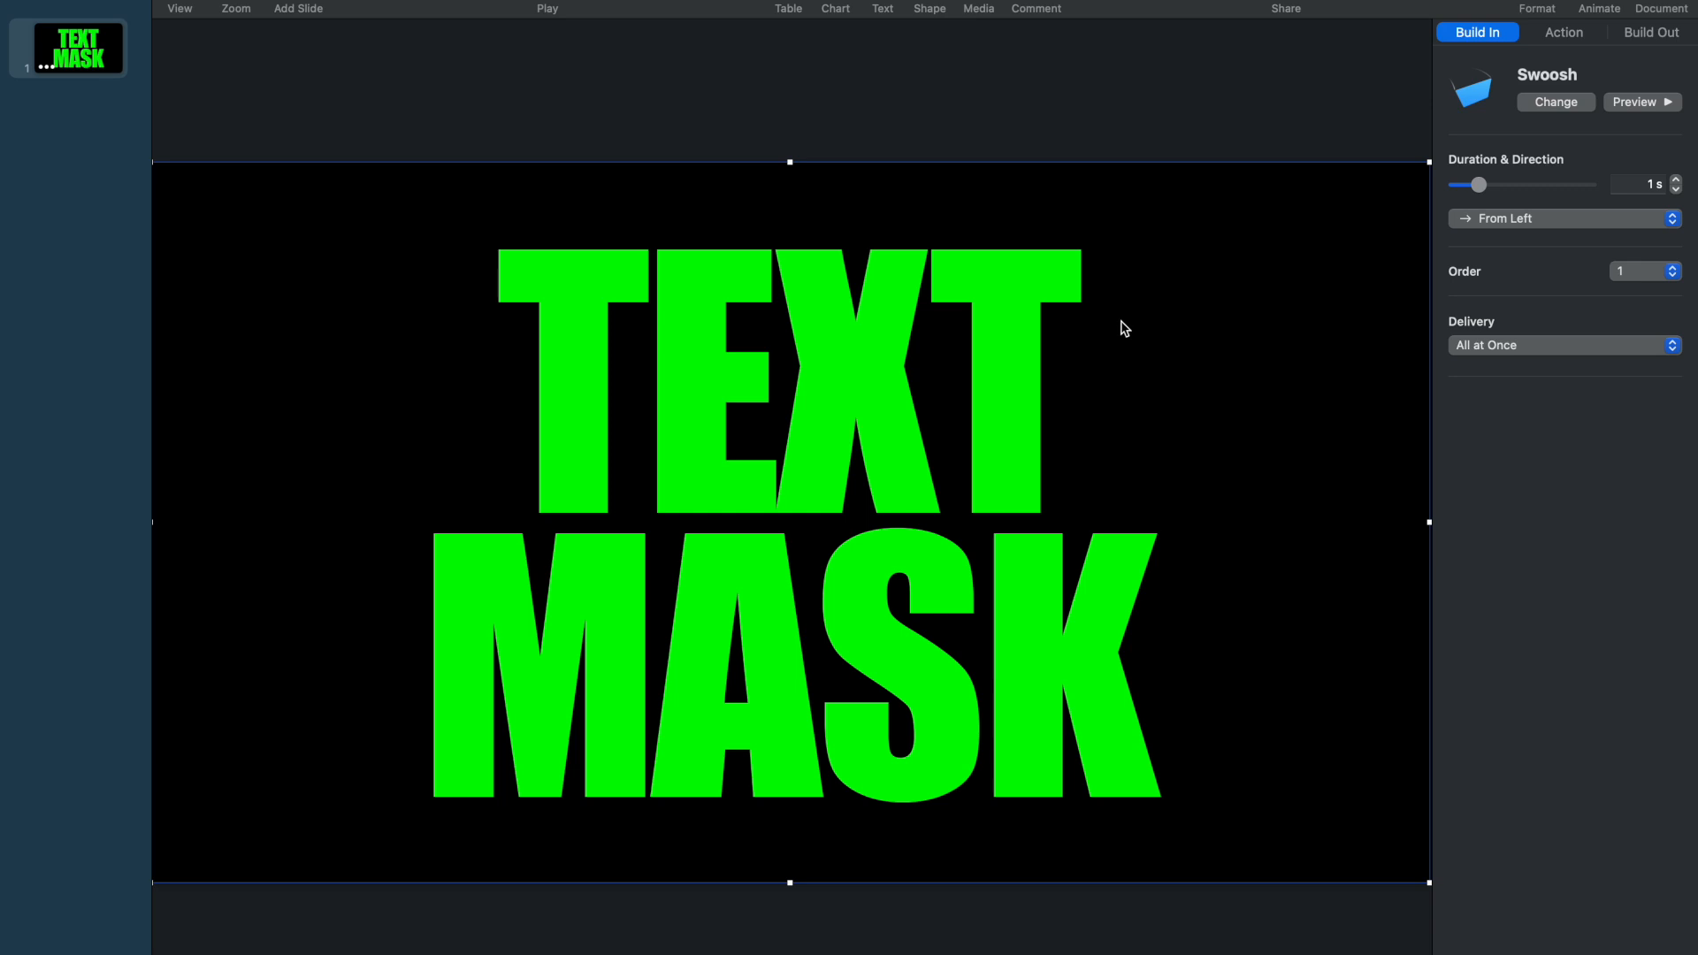
Set the Swoosh effect's duration to 4 s.
{"action": "left_click", "coordinate": [1652, 184]}
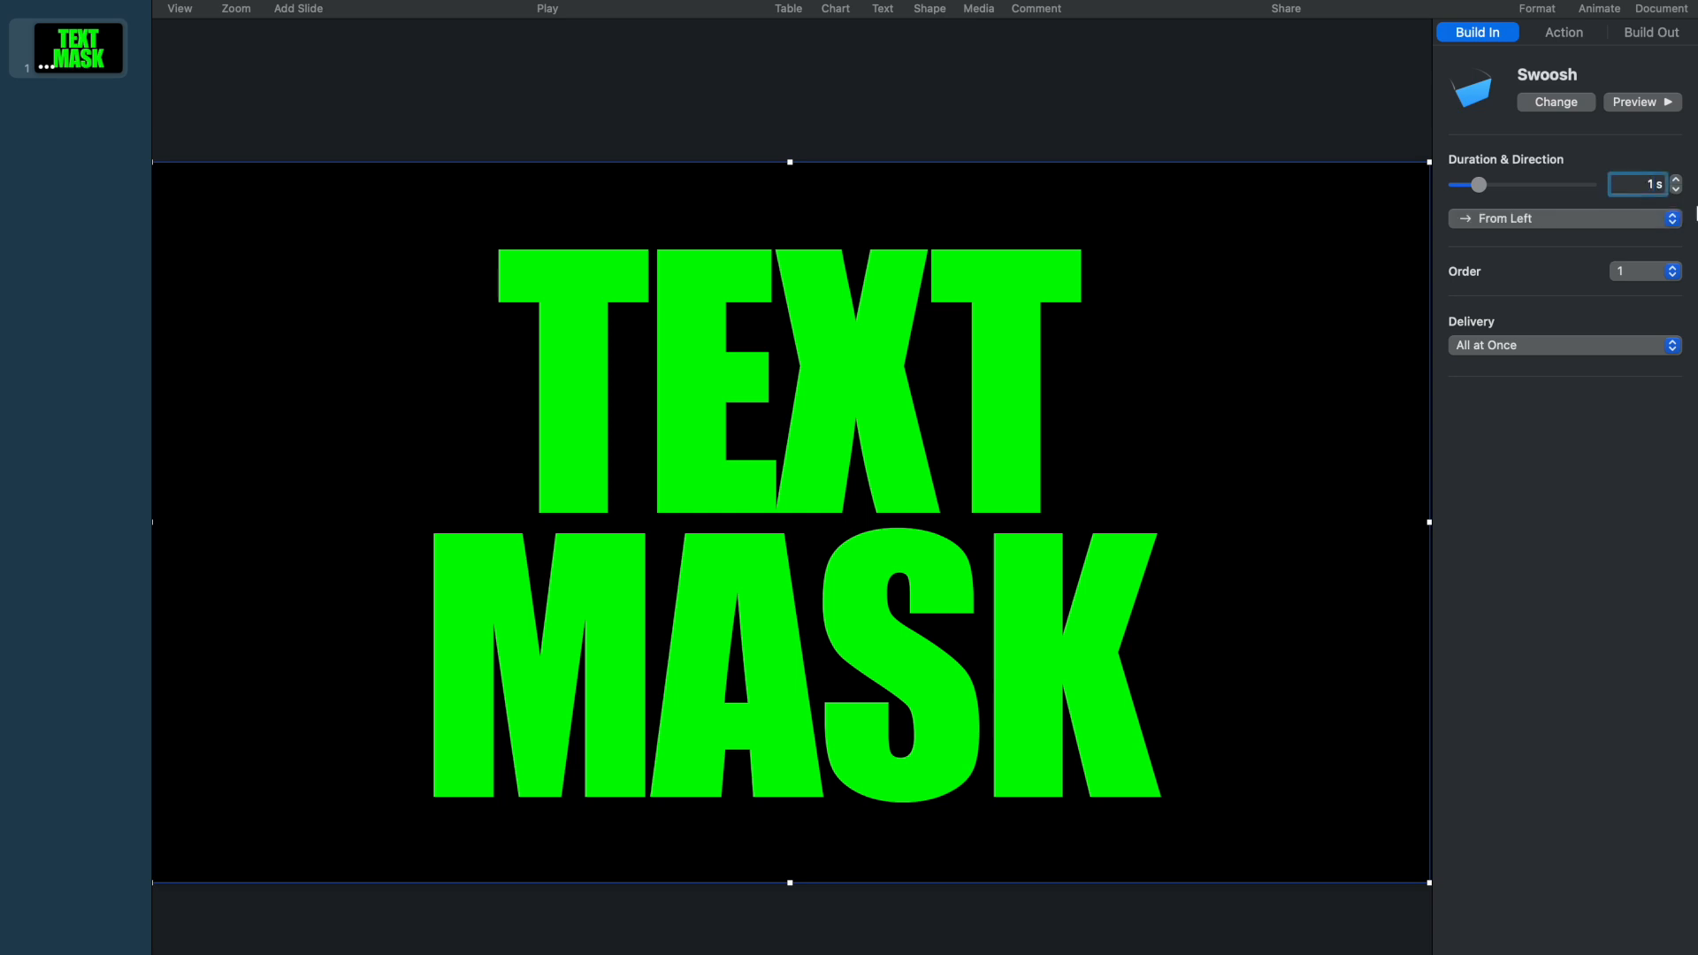
{"action": "type", "text": "4"}
{"action": "left_click", "coordinate": [1603, 509]}
{"action": "left_click", "coordinate": [1316, 548]}
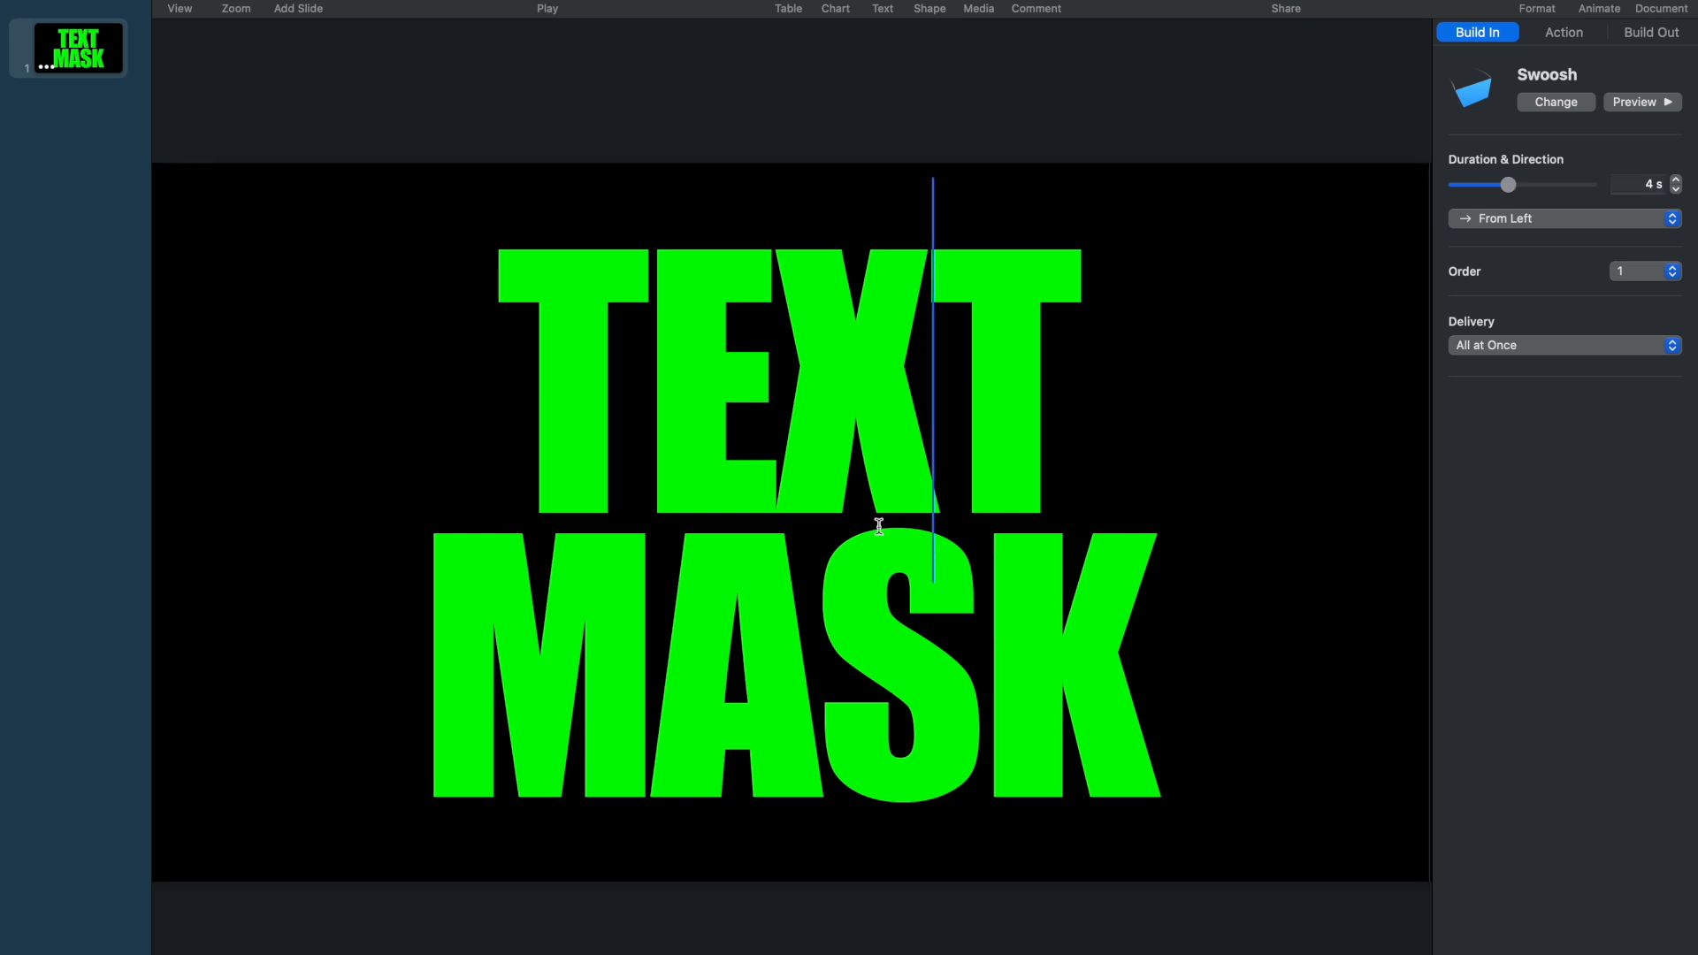
Preview the Pop action effect on the title, add it and set its duration to 4 s.
{"action": "left_click", "coordinate": [1563, 34]}
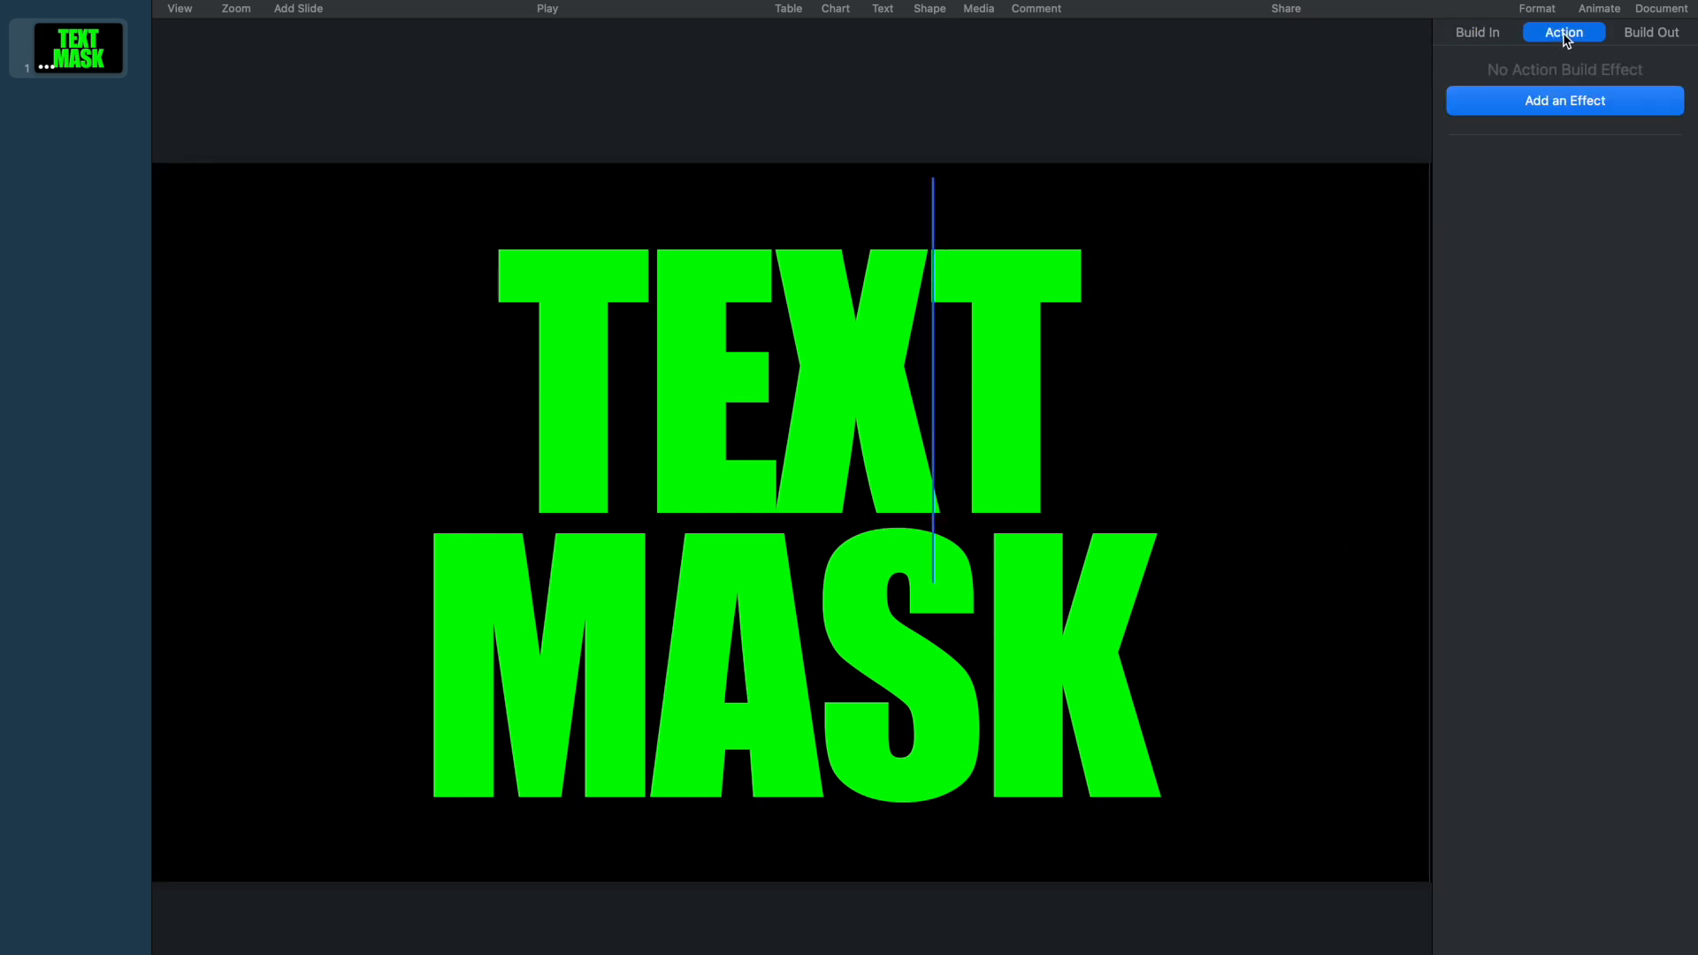
{"action": "left_click", "coordinate": [1536, 104]}
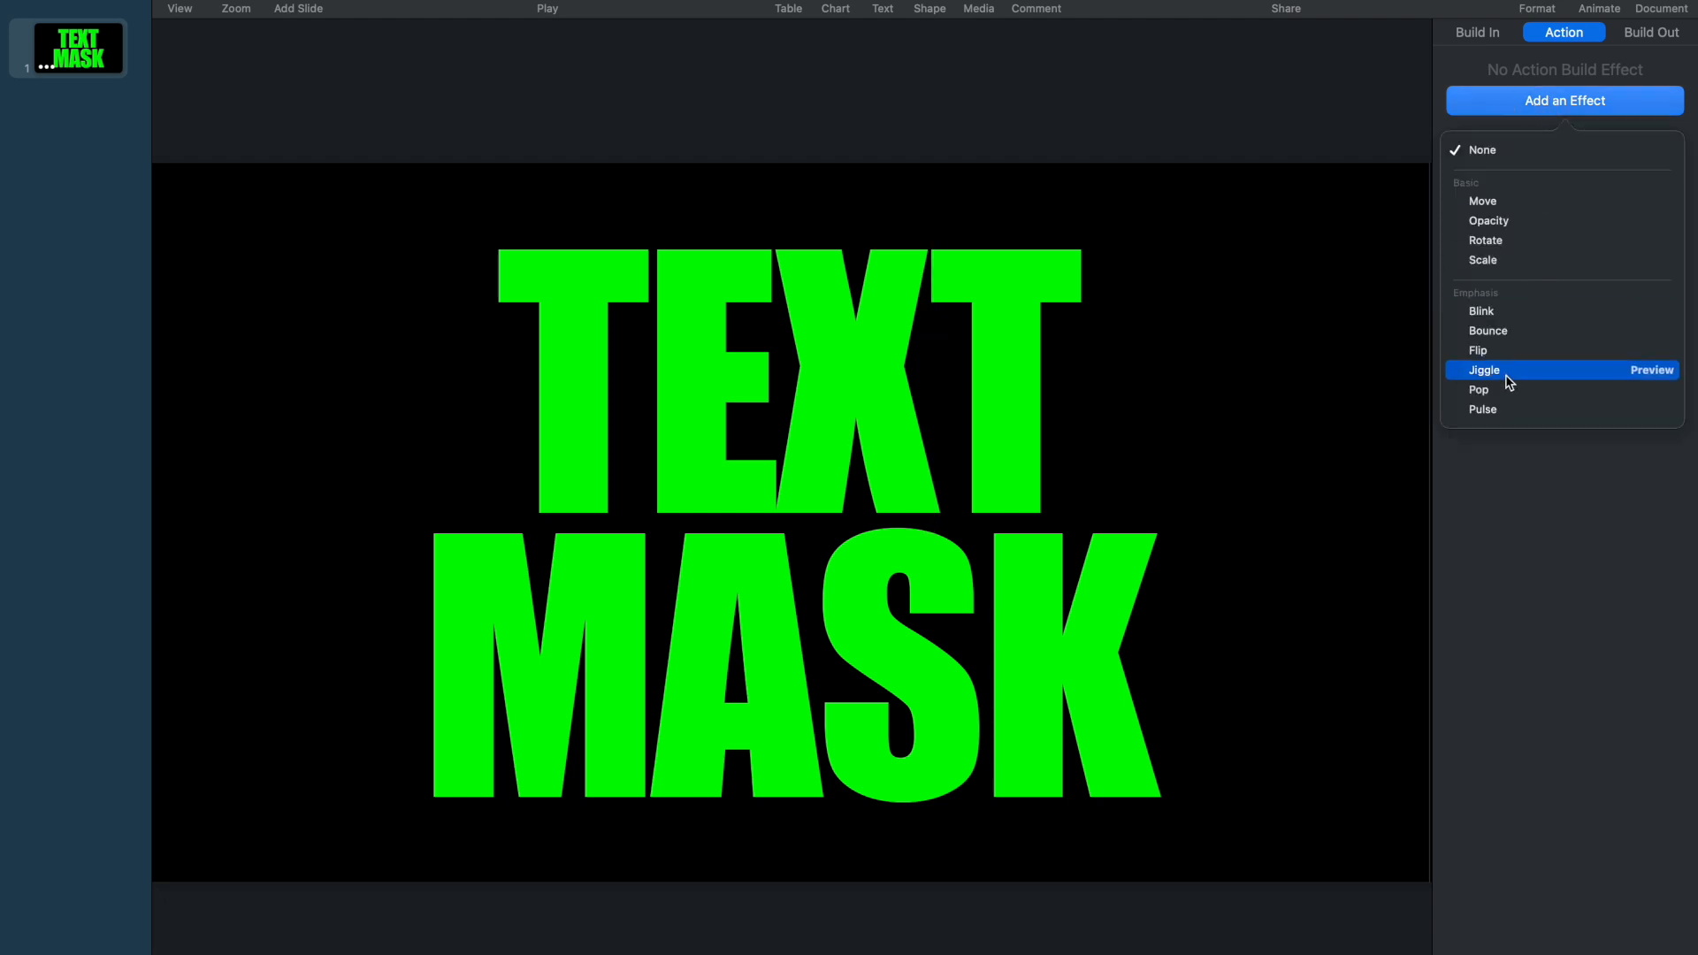
{"action": "left_click", "coordinate": [1649, 390]}
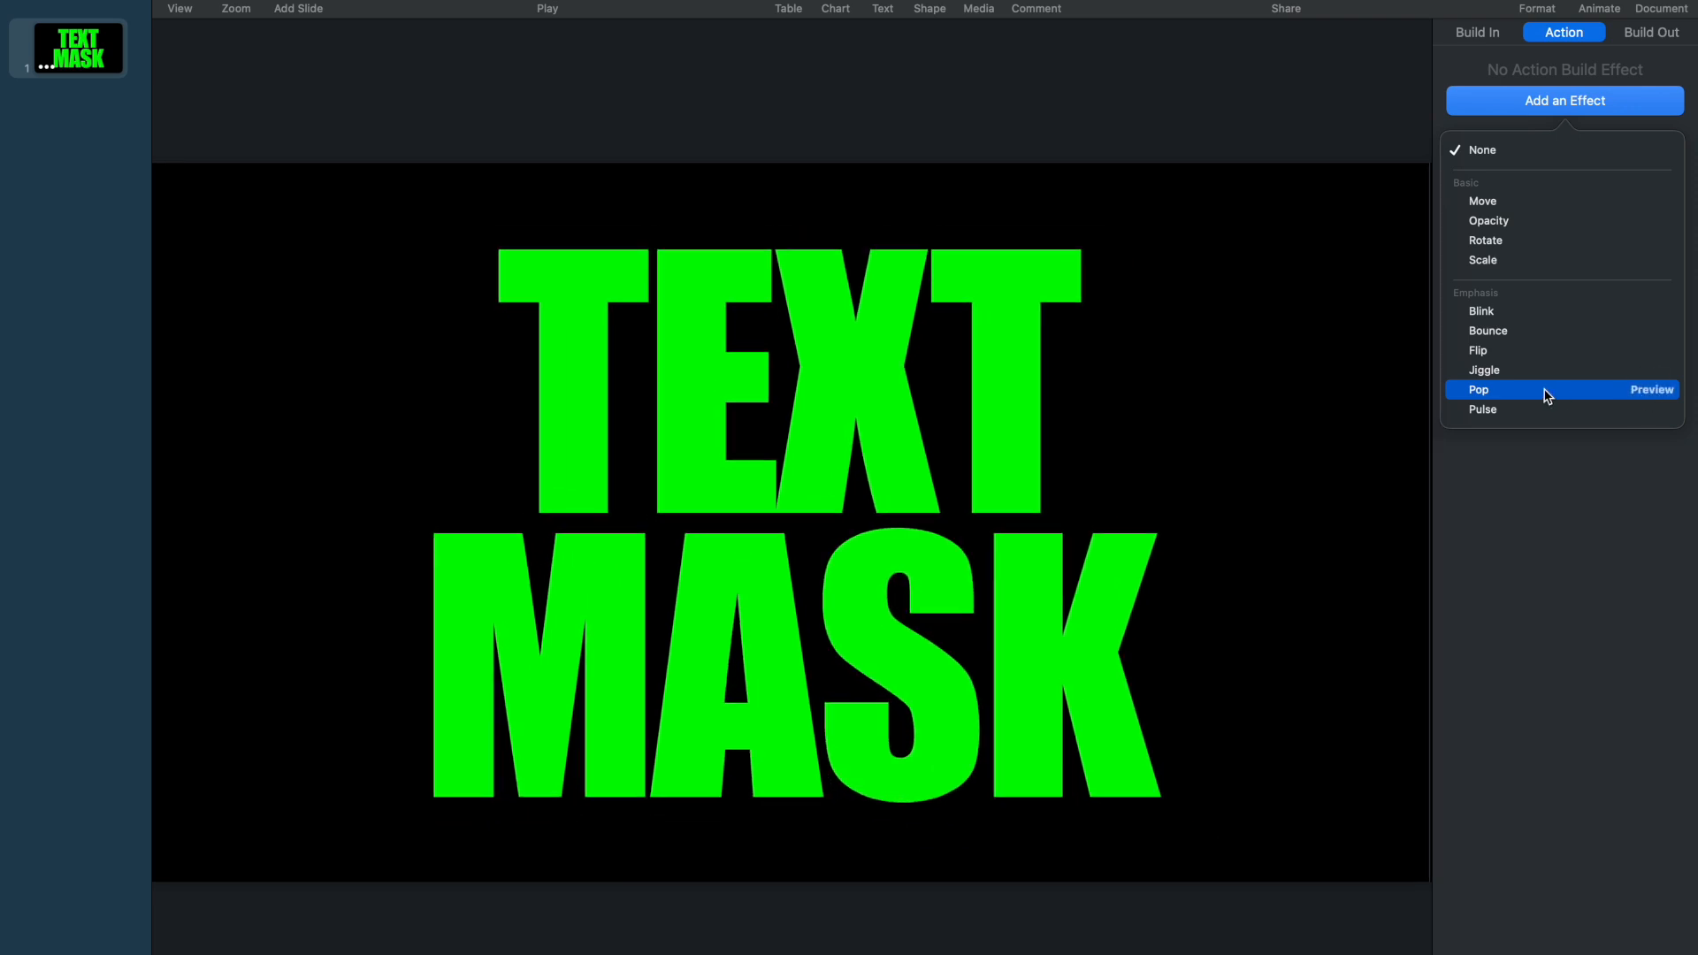
{"action": "left_click", "coordinate": [1506, 390]}
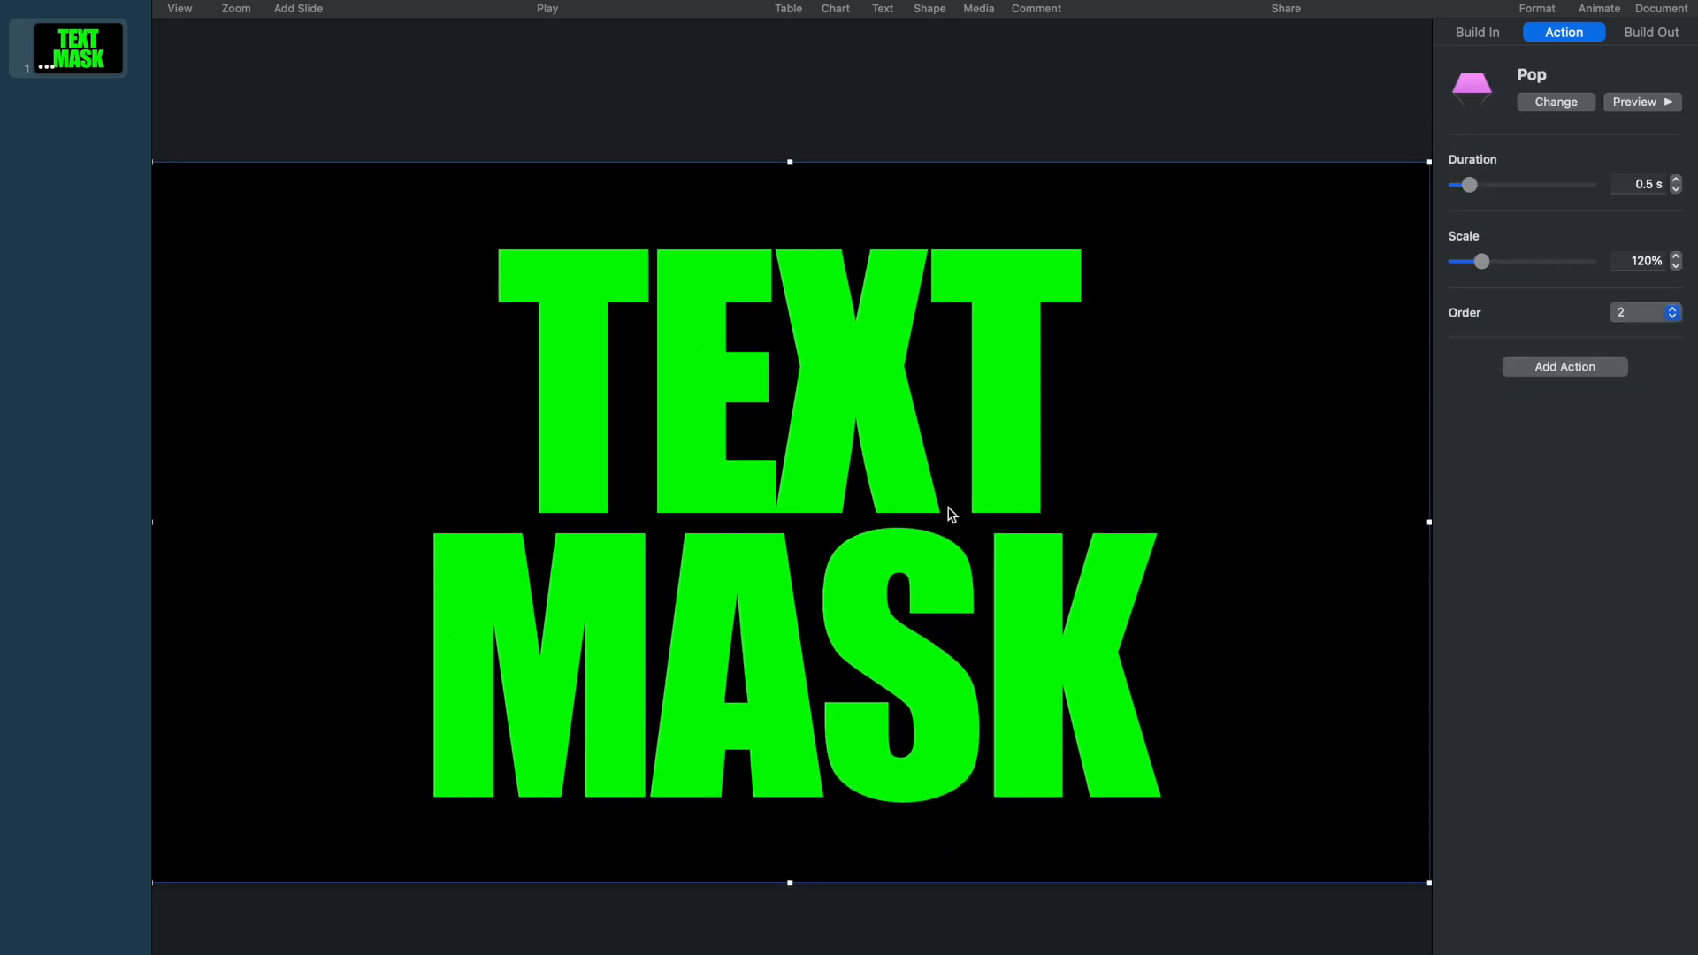
{"action": "left_click", "coordinate": [1639, 183]}
{"action": "type", "text": "4"}
{"action": "key", "text": "Return"}
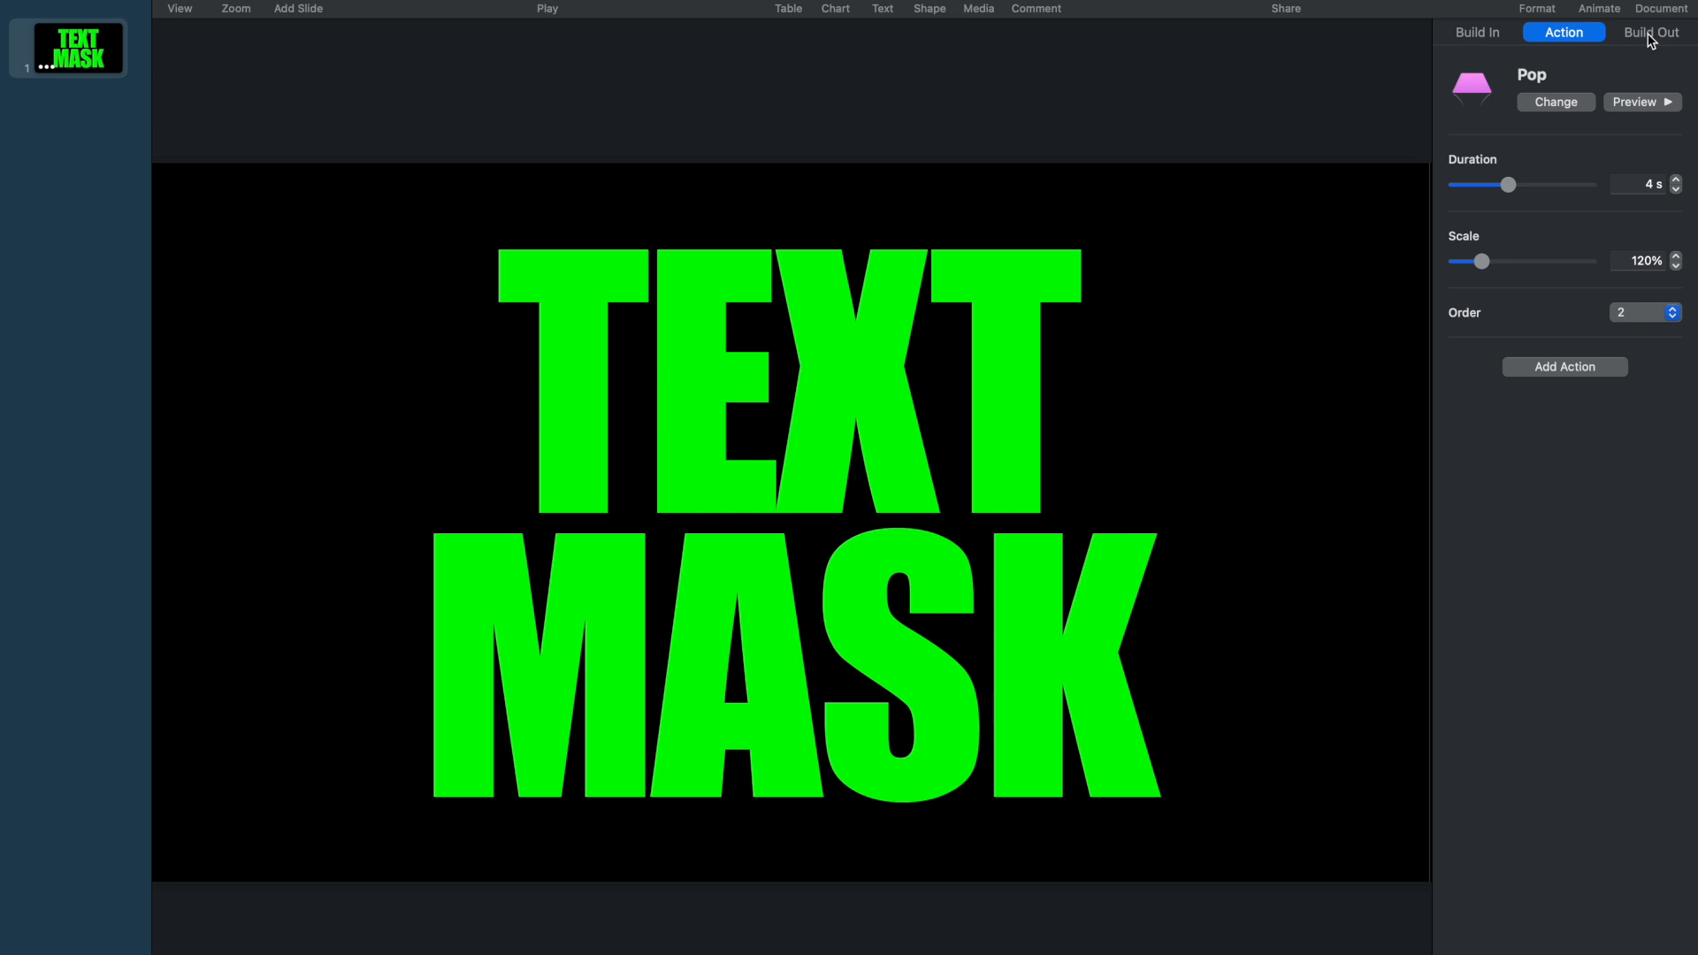
Preview the Skid, Bouncy and Flame build-out effects on the title and apply Skid.
{"action": "left_click", "coordinate": [1649, 35]}
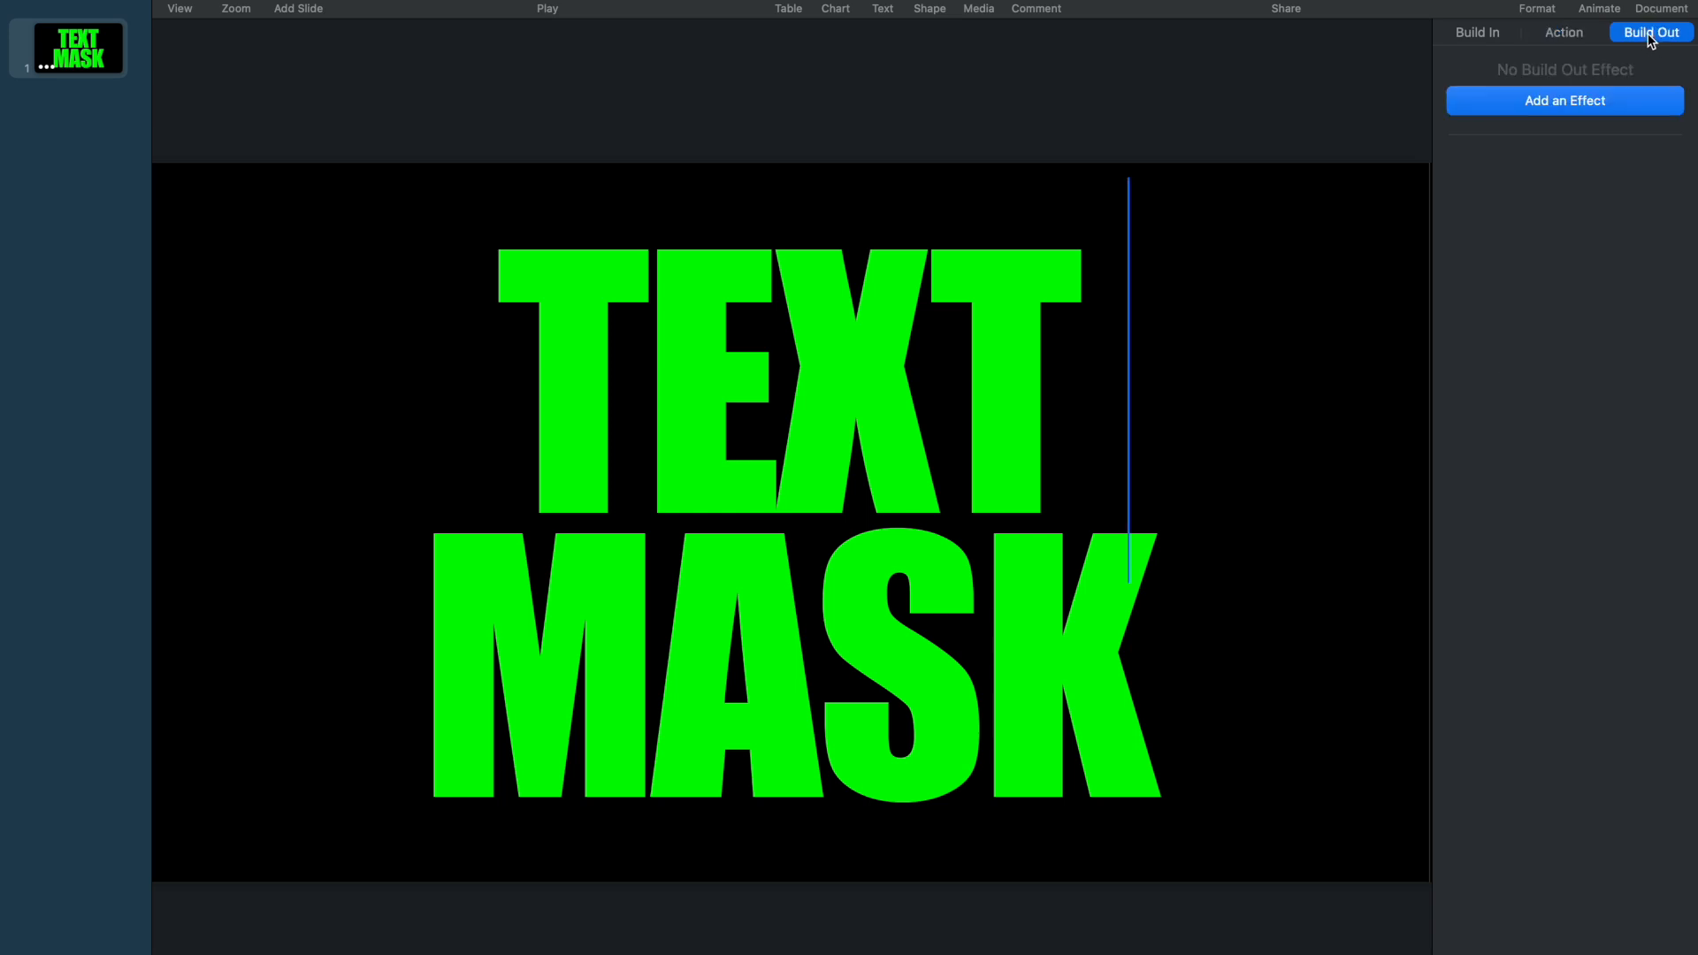
{"action": "left_click", "coordinate": [1546, 100]}
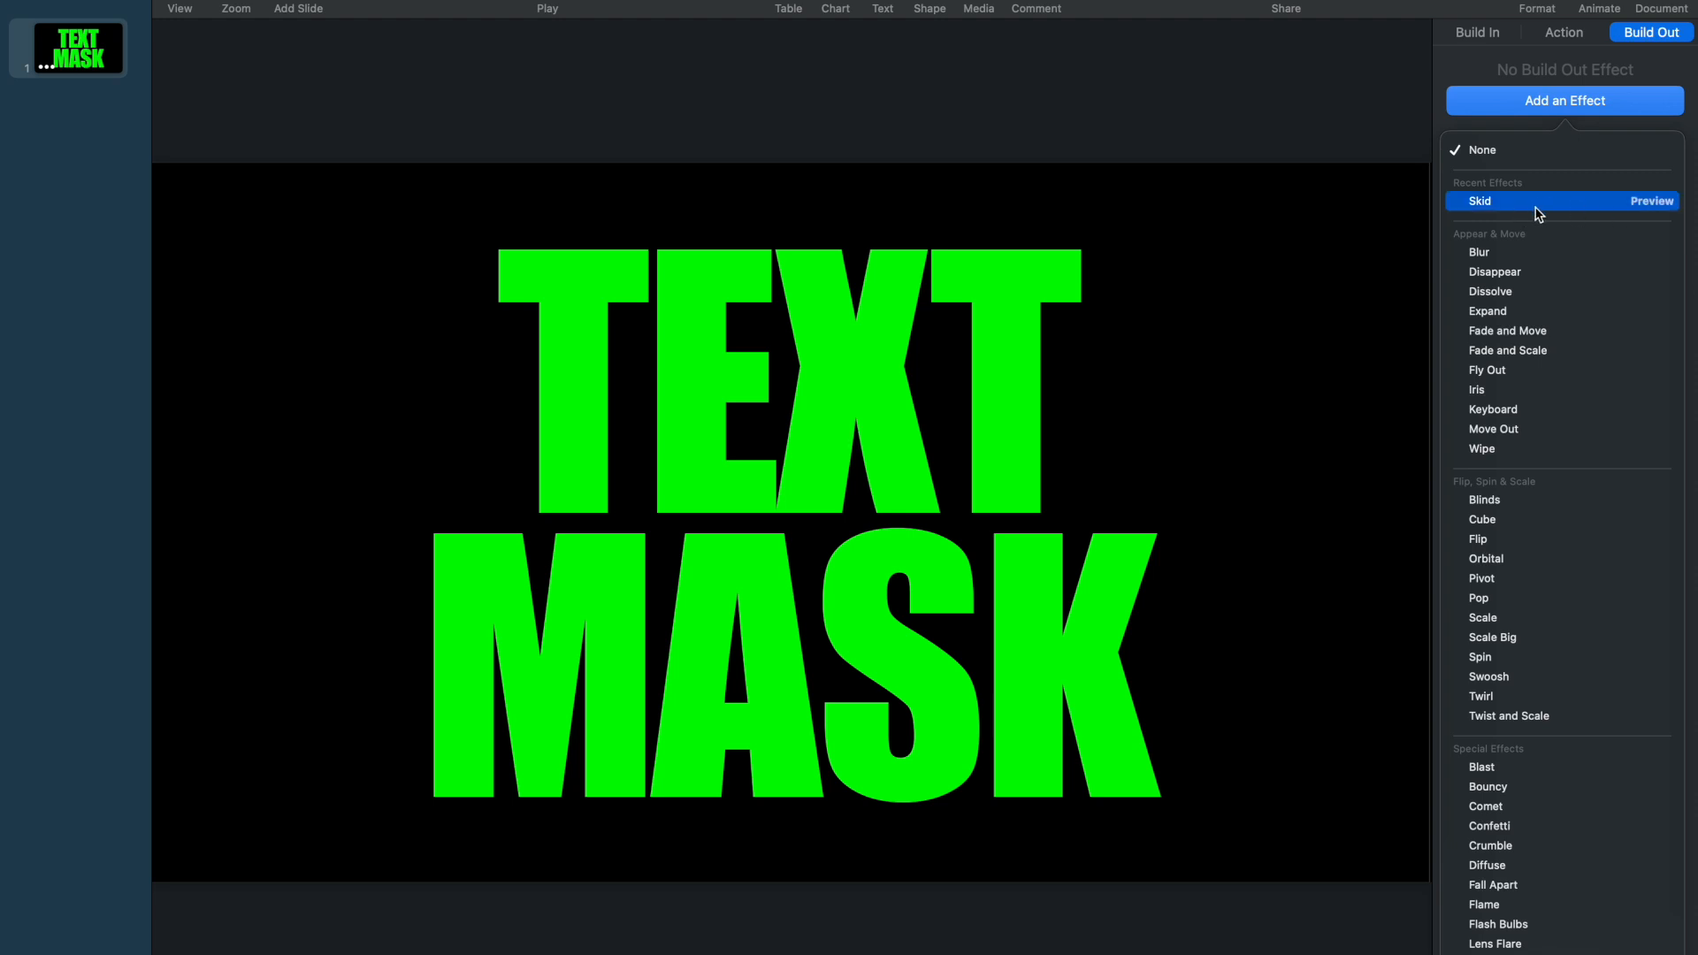
{"action": "left_click", "coordinate": [1652, 202]}
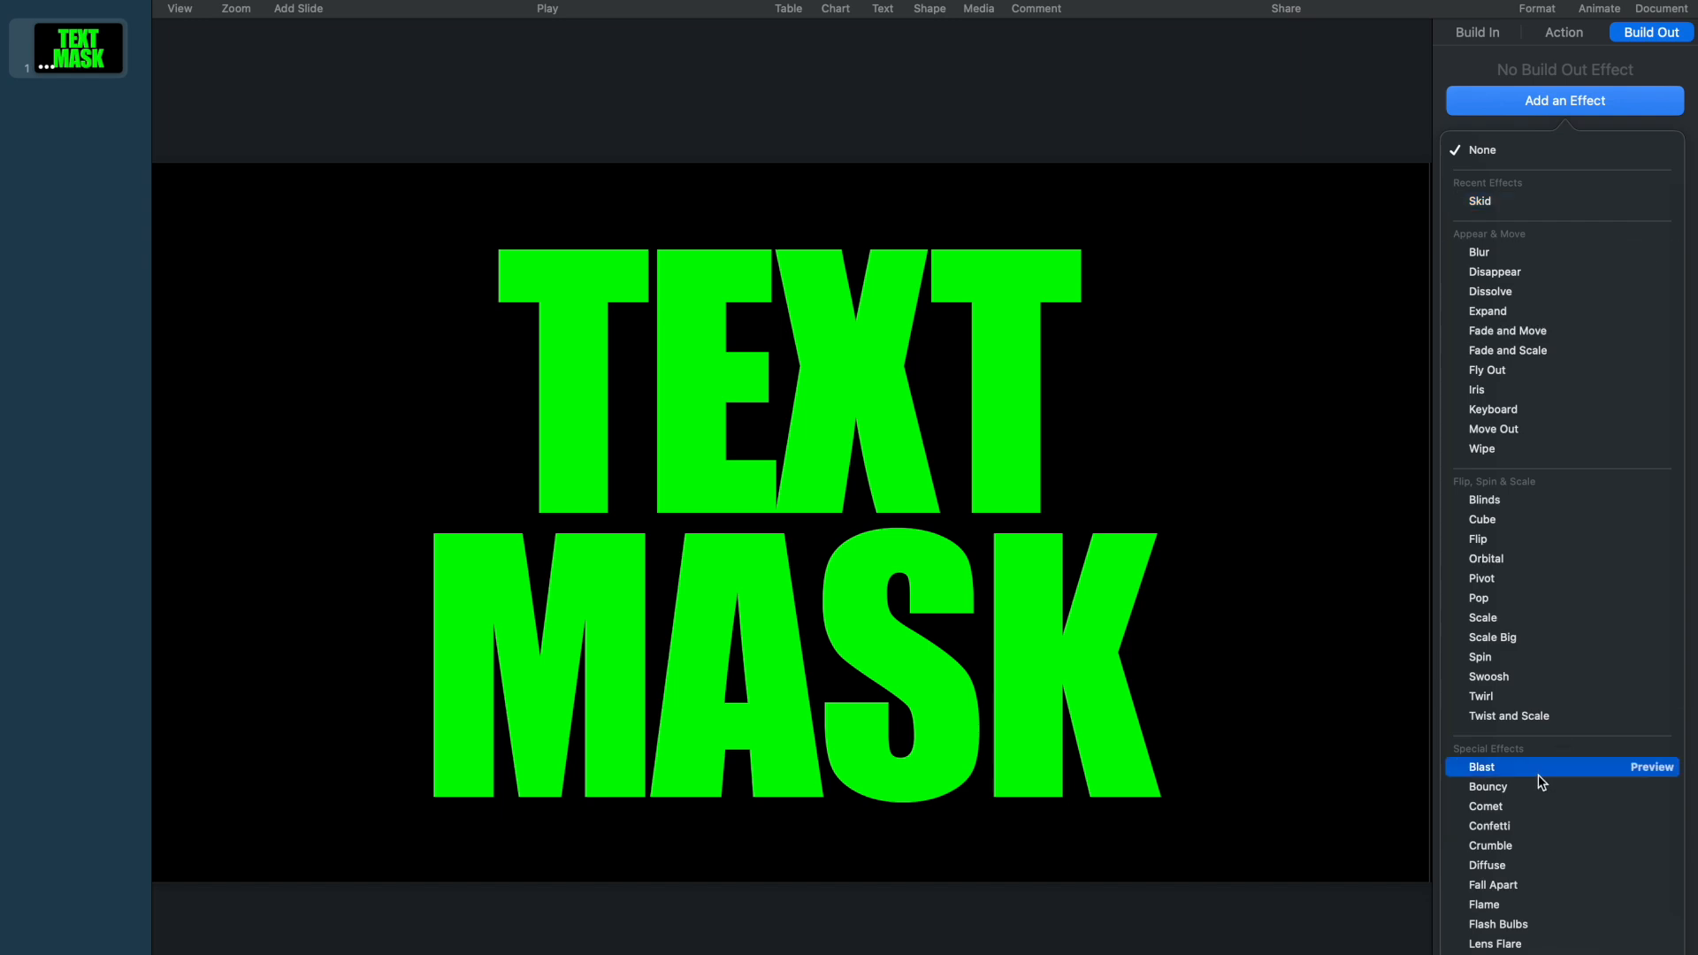
{"action": "left_click", "coordinate": [1651, 787]}
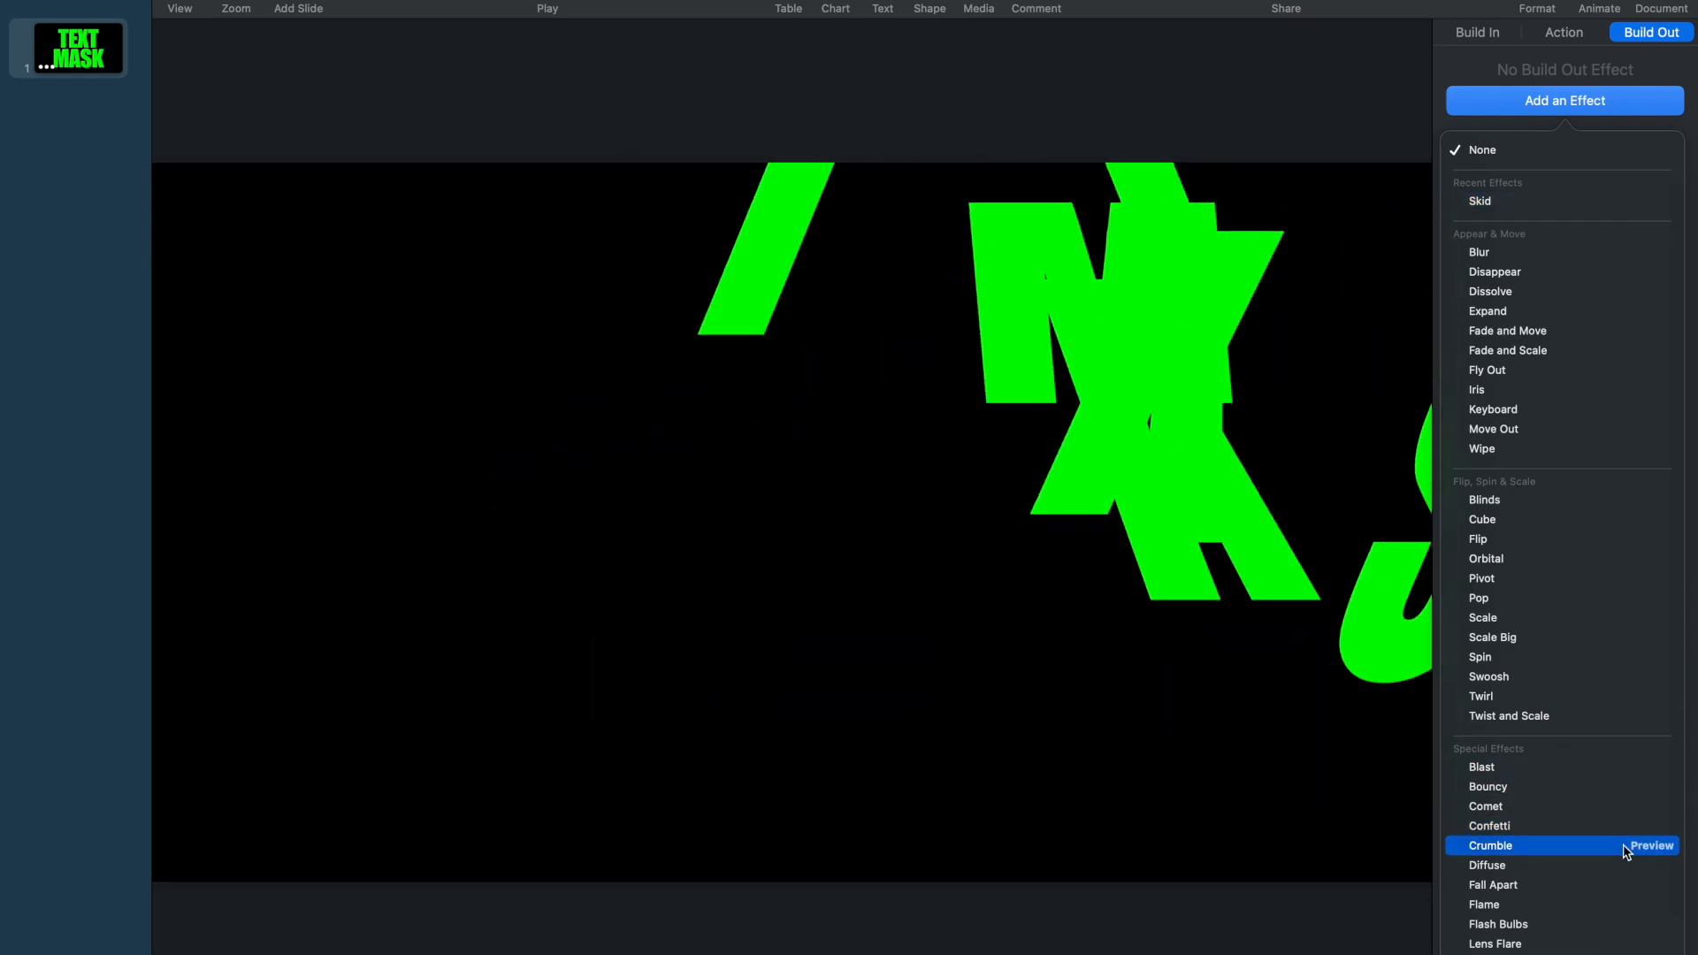
{"action": "left_click", "coordinate": [1657, 907]}
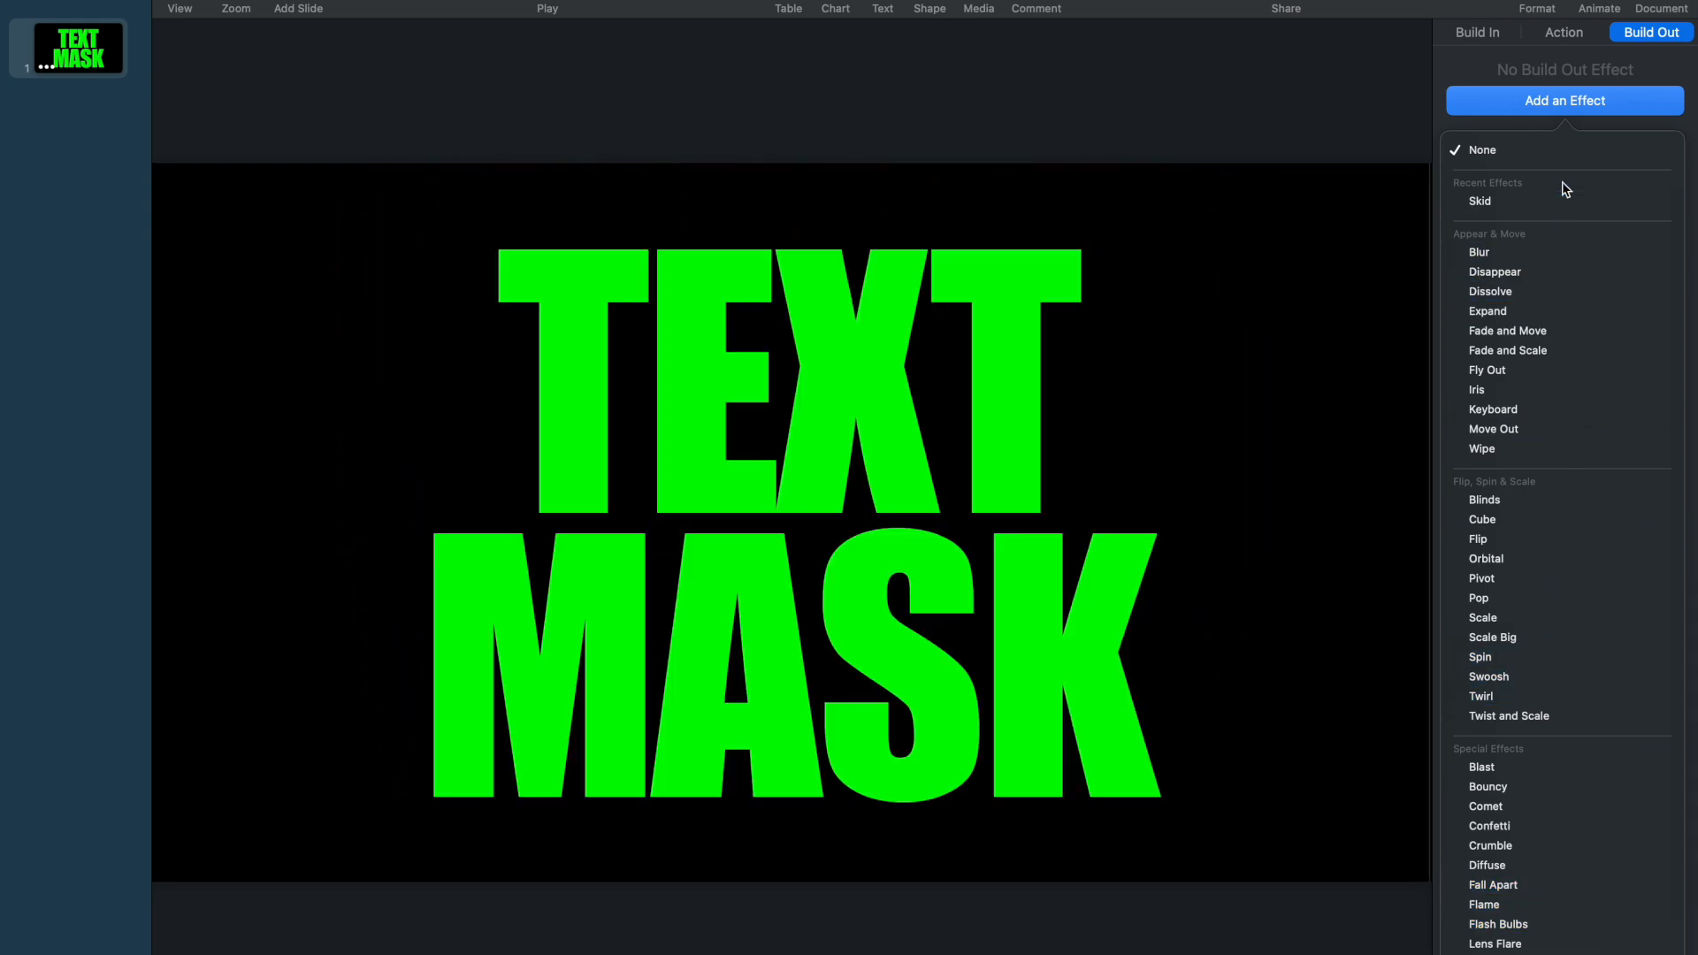
{"action": "left_click", "coordinate": [1540, 200]}
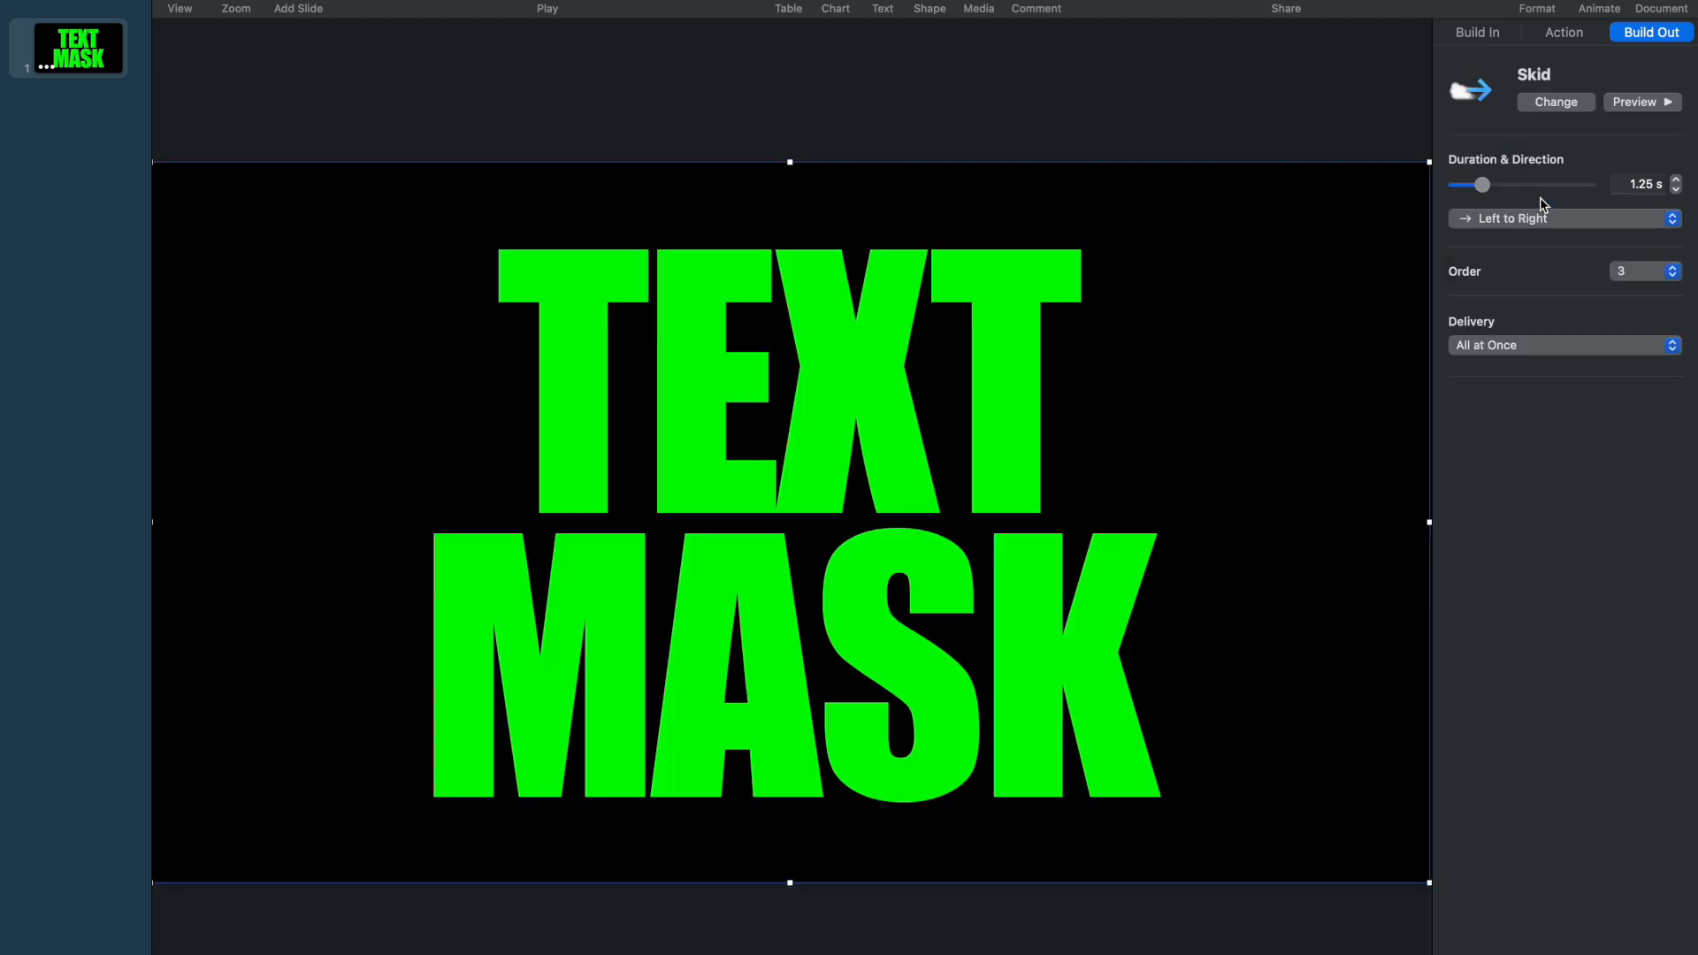
Set the Swoosh, Pop and Skid builds to start After Previous Build in the build order.
{"action": "left_click", "coordinate": [1471, 34]}
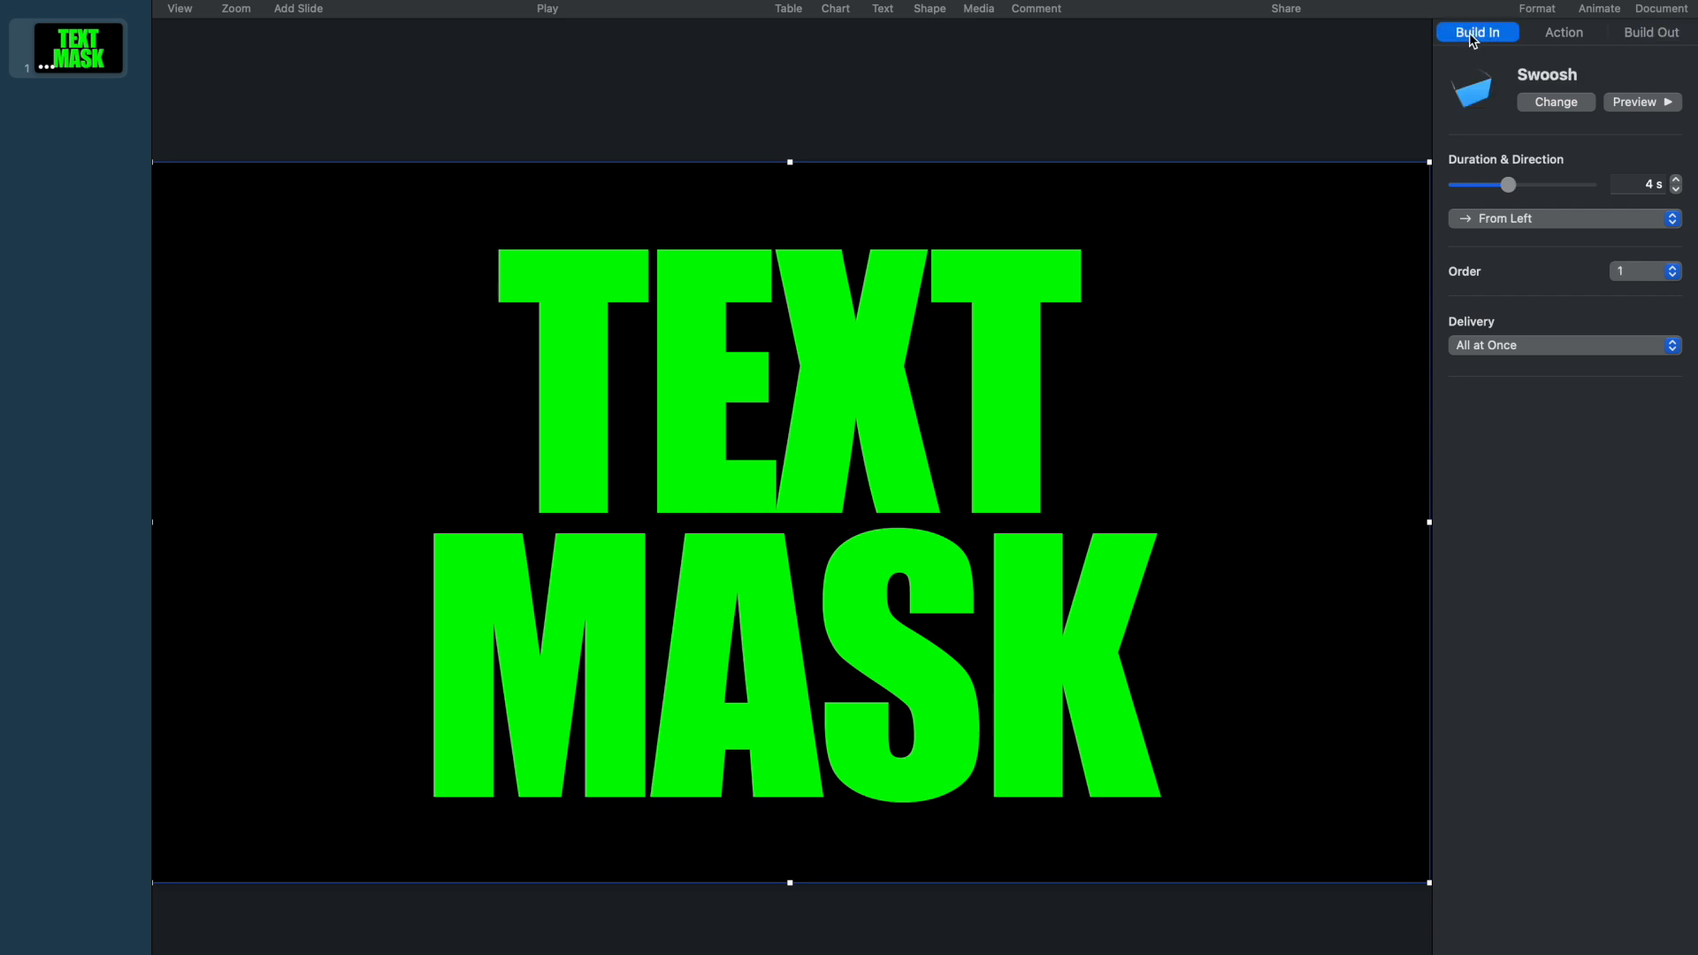
{"action": "left_click", "coordinate": [1565, 33]}
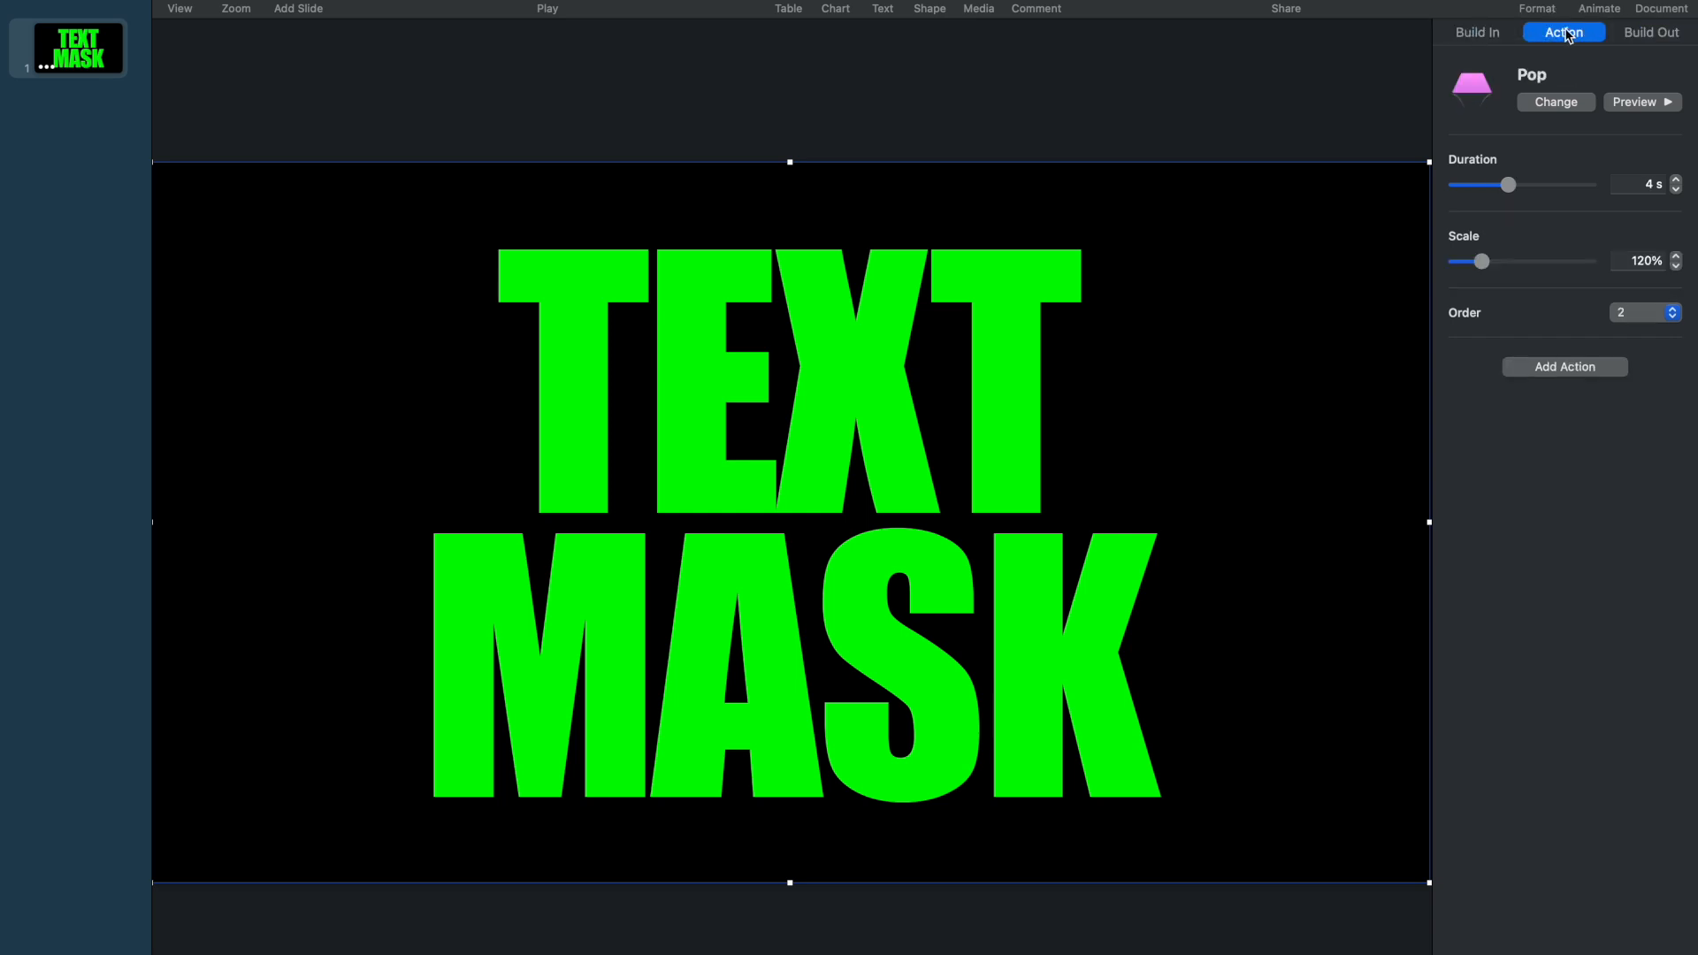
{"action": "left_click", "coordinate": [1656, 35]}
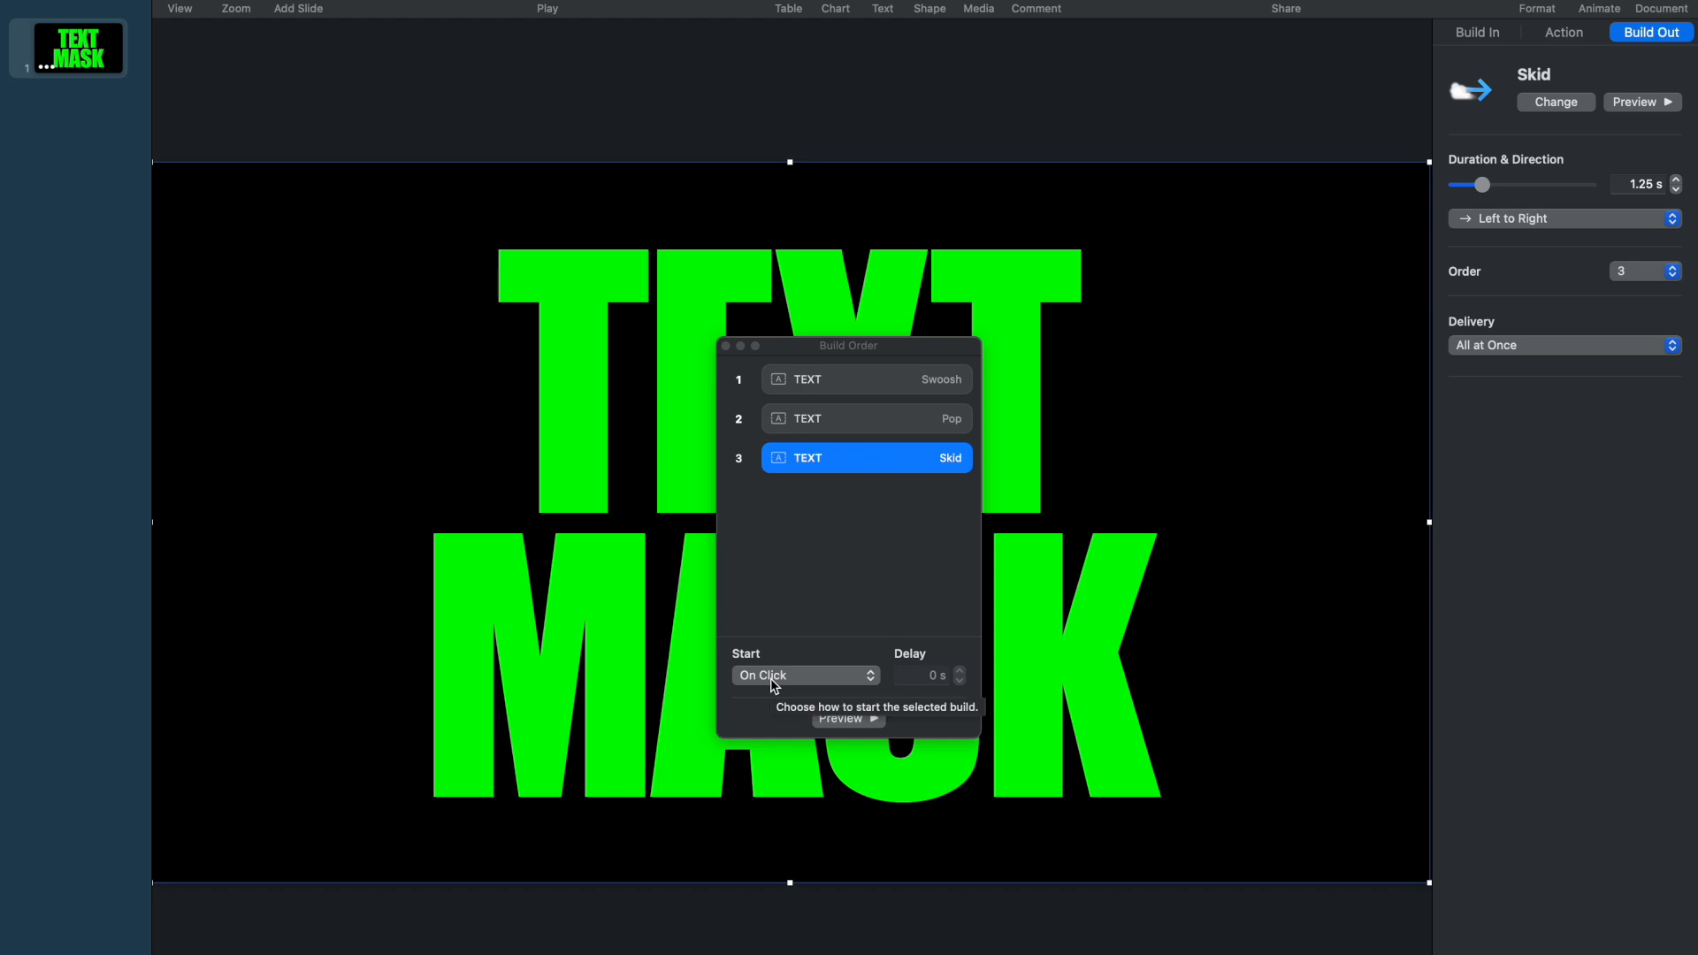
{"action": "left_click", "coordinate": [817, 380]}
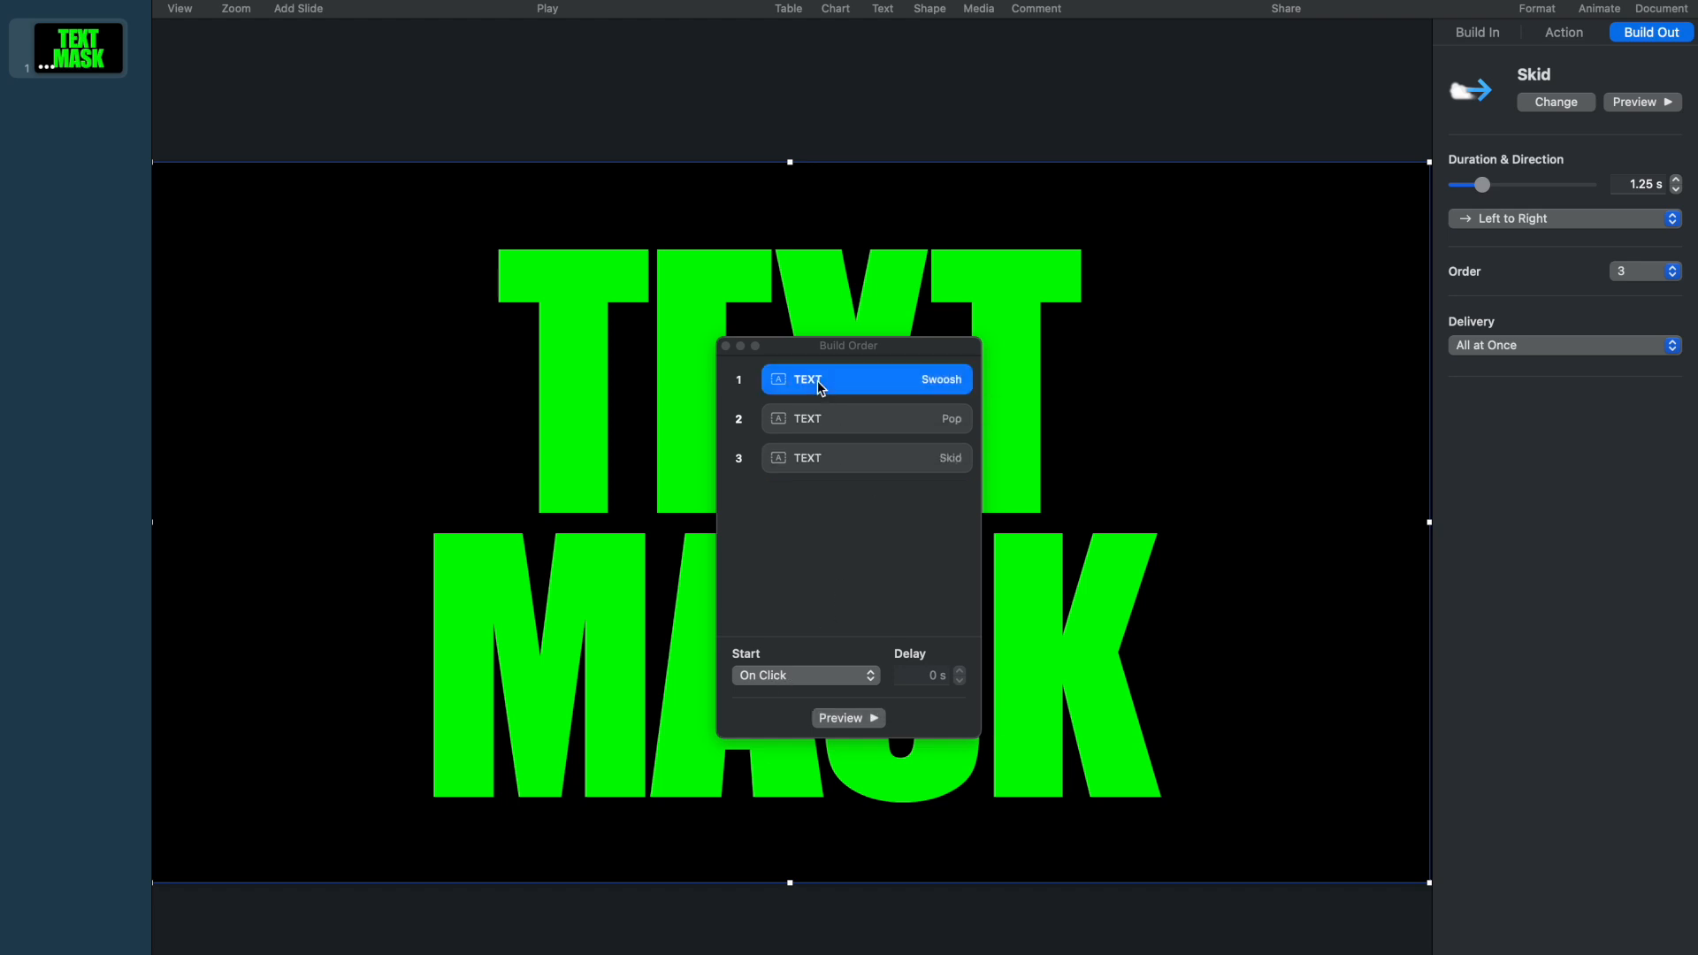
{"action": "left_click", "coordinate": [817, 459], "text": "shift"}
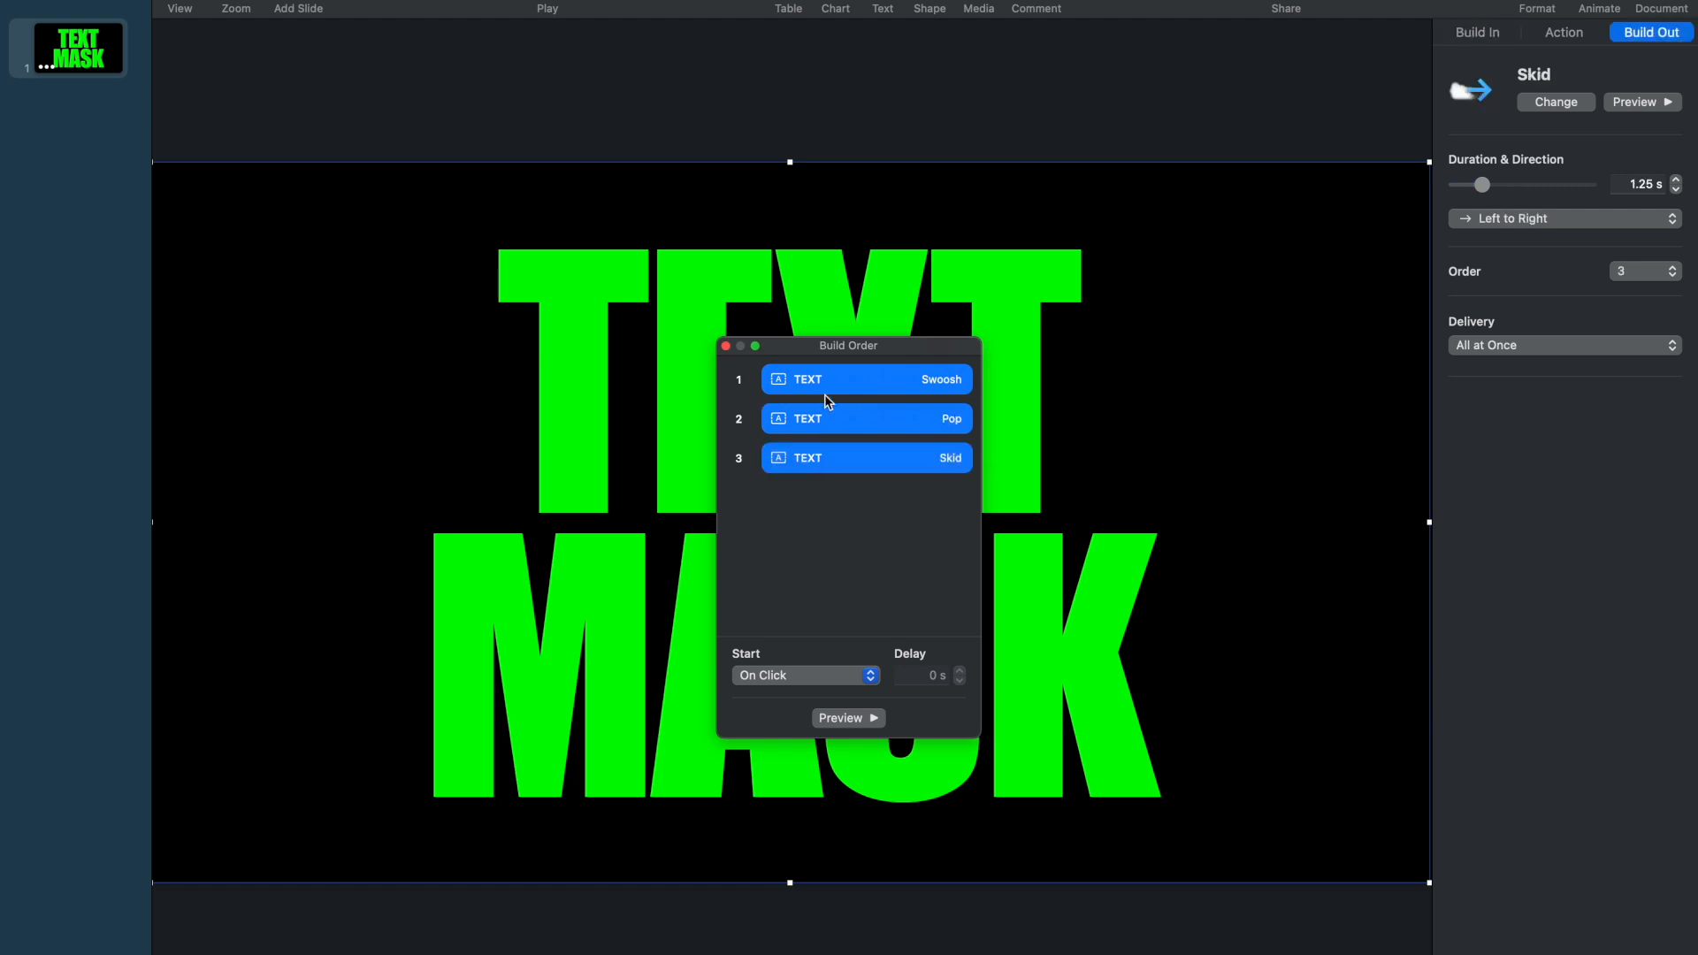
{"action": "left_click", "coordinate": [871, 677]}
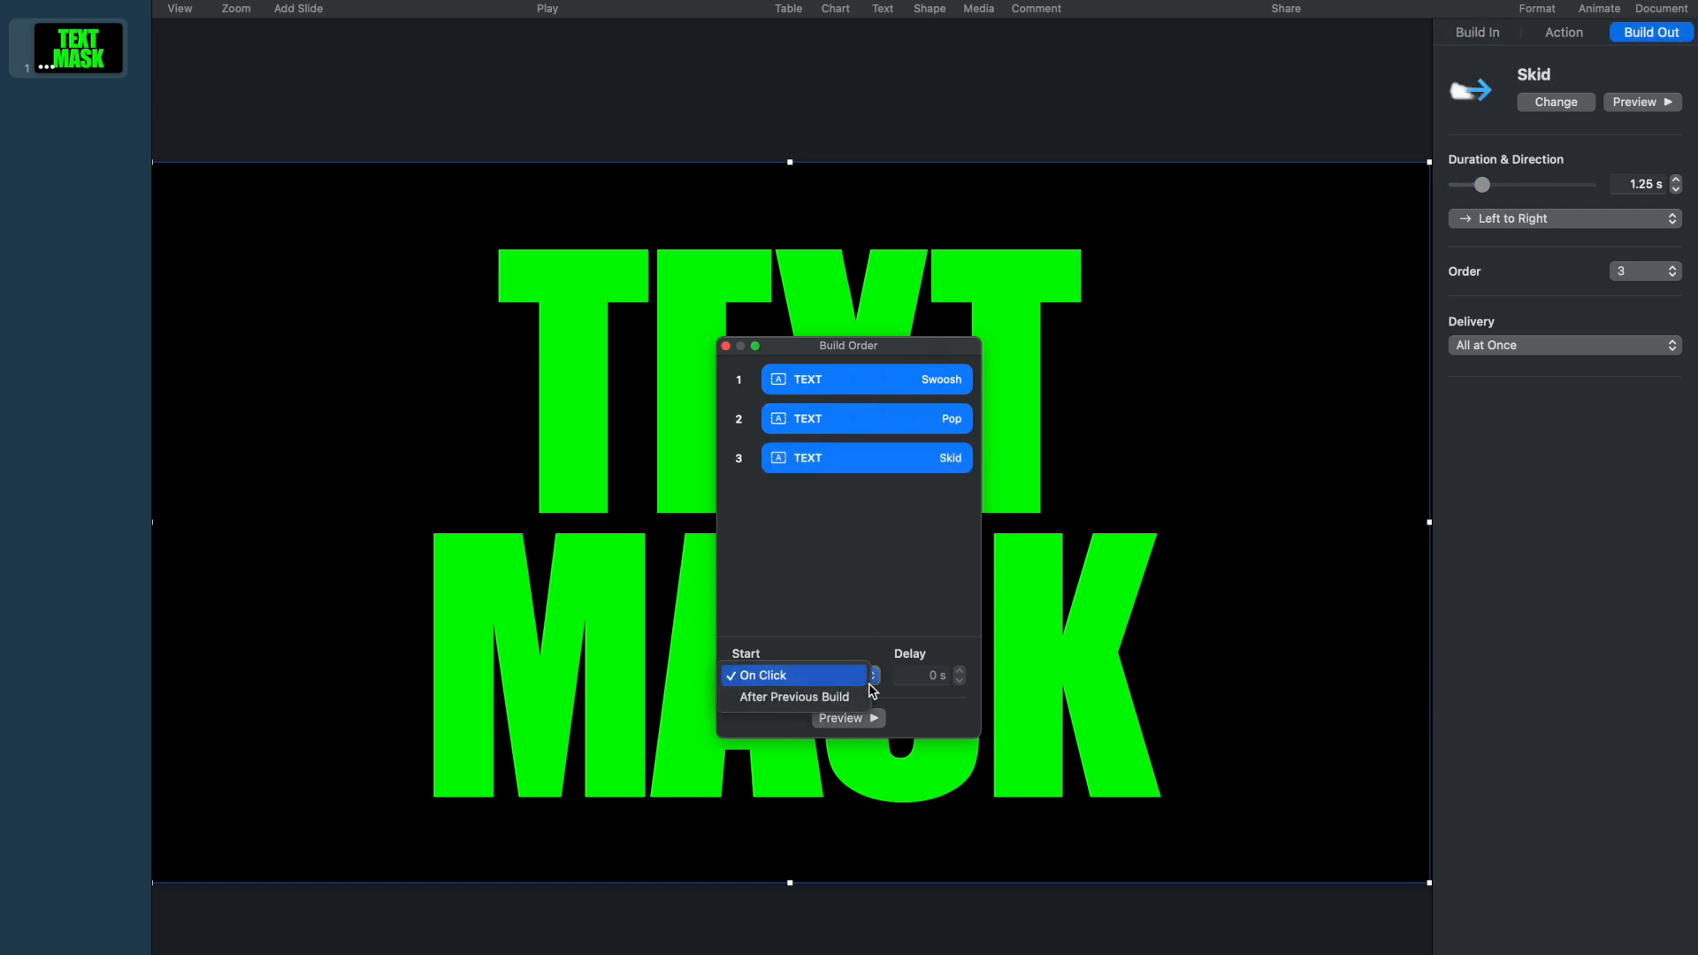
{"action": "left_click", "coordinate": [822, 699]}
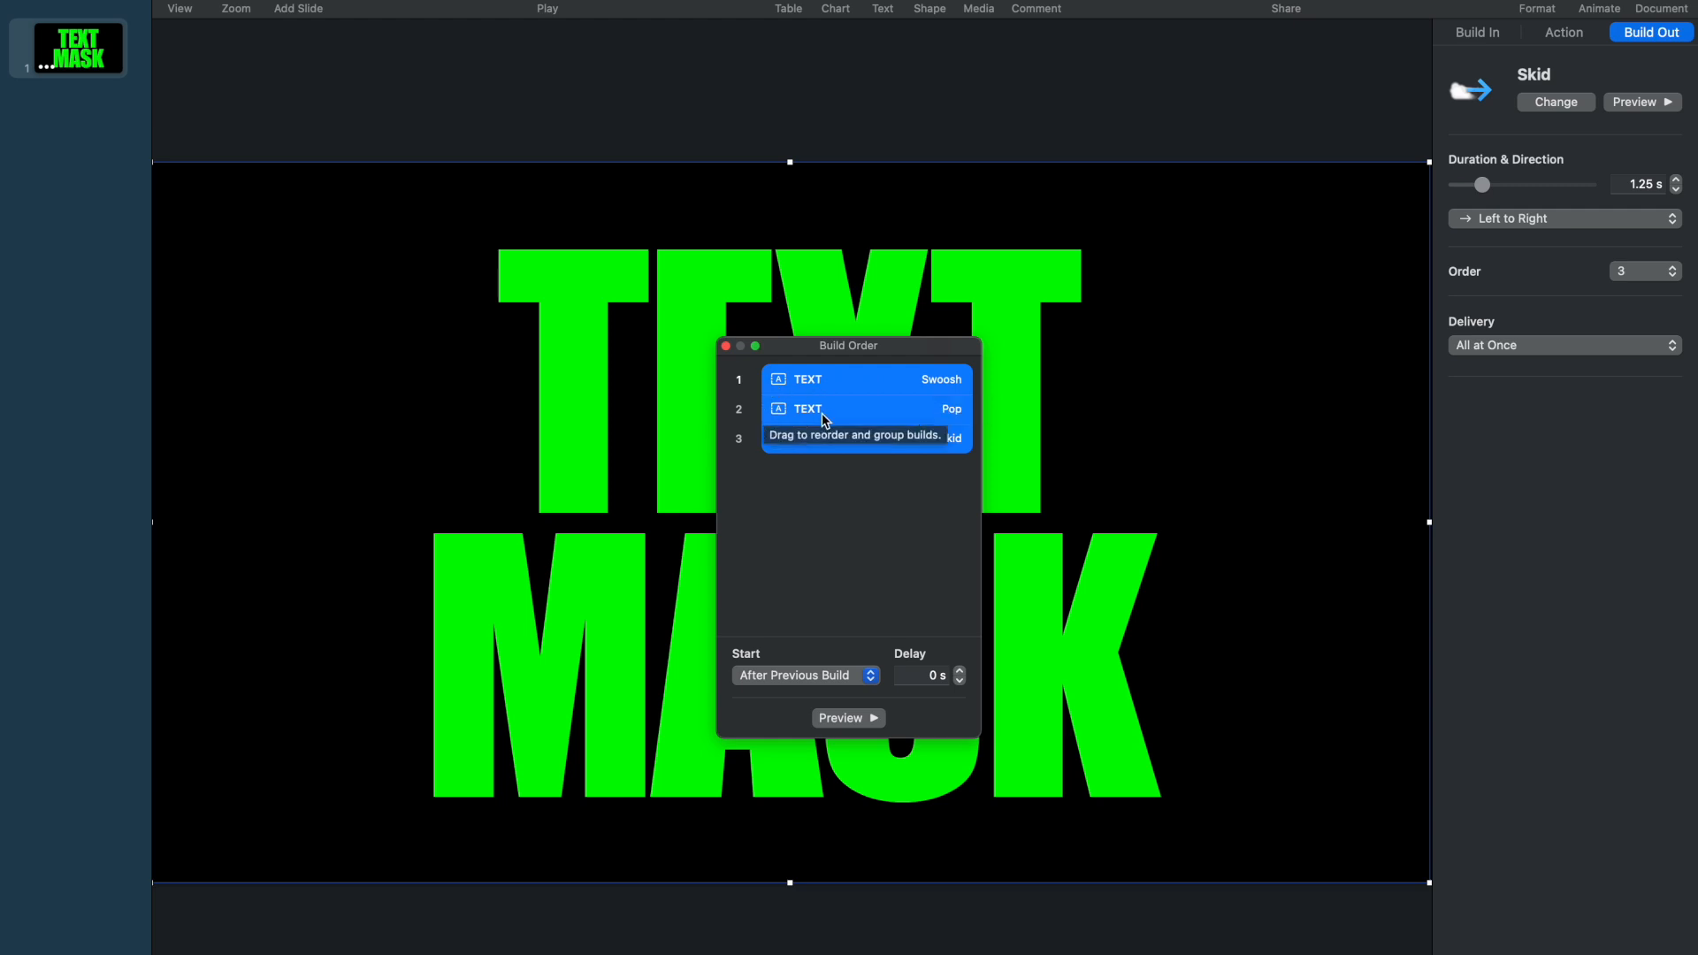
Play the three builds as a preview and, with the Build Order window moved off the slide, as a slideshow.
{"action": "left_click", "coordinate": [855, 725]}
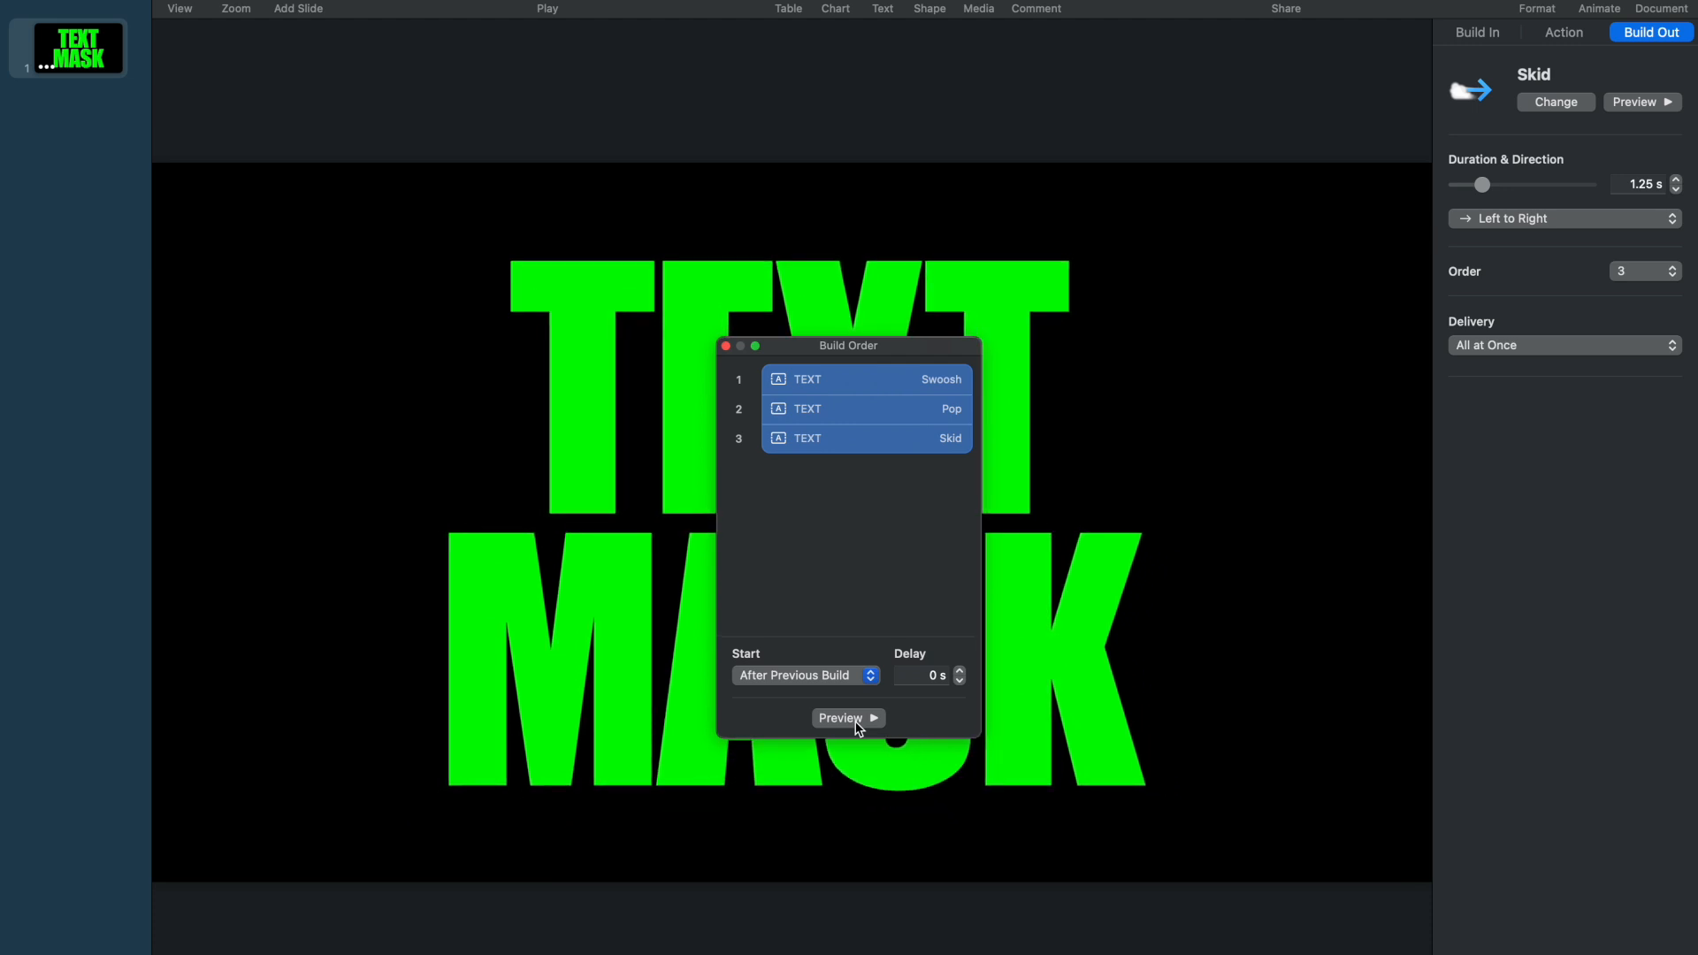
{"action": "left_click_drag", "start_coordinate": [804, 354], "coordinate": [1518, 460]}
{"action": "left_click", "coordinate": [549, 13]}
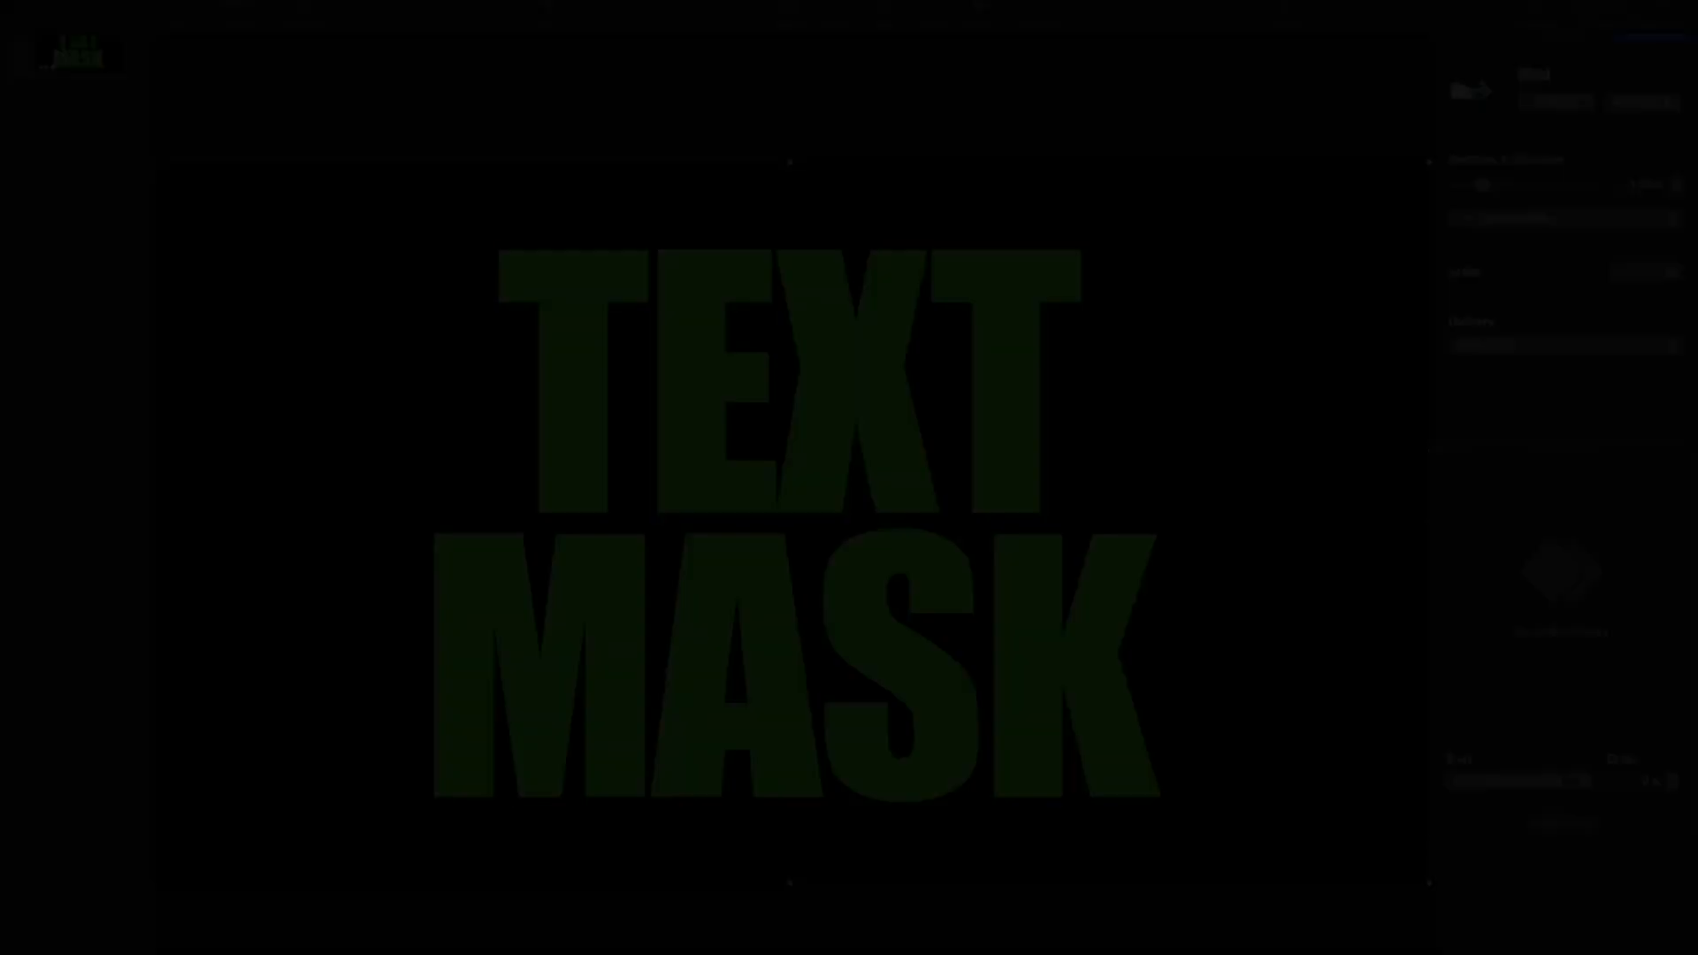
End the slideshow and replace the title's first line with "RAINY".
{"action": "key", "text": "Escape"}
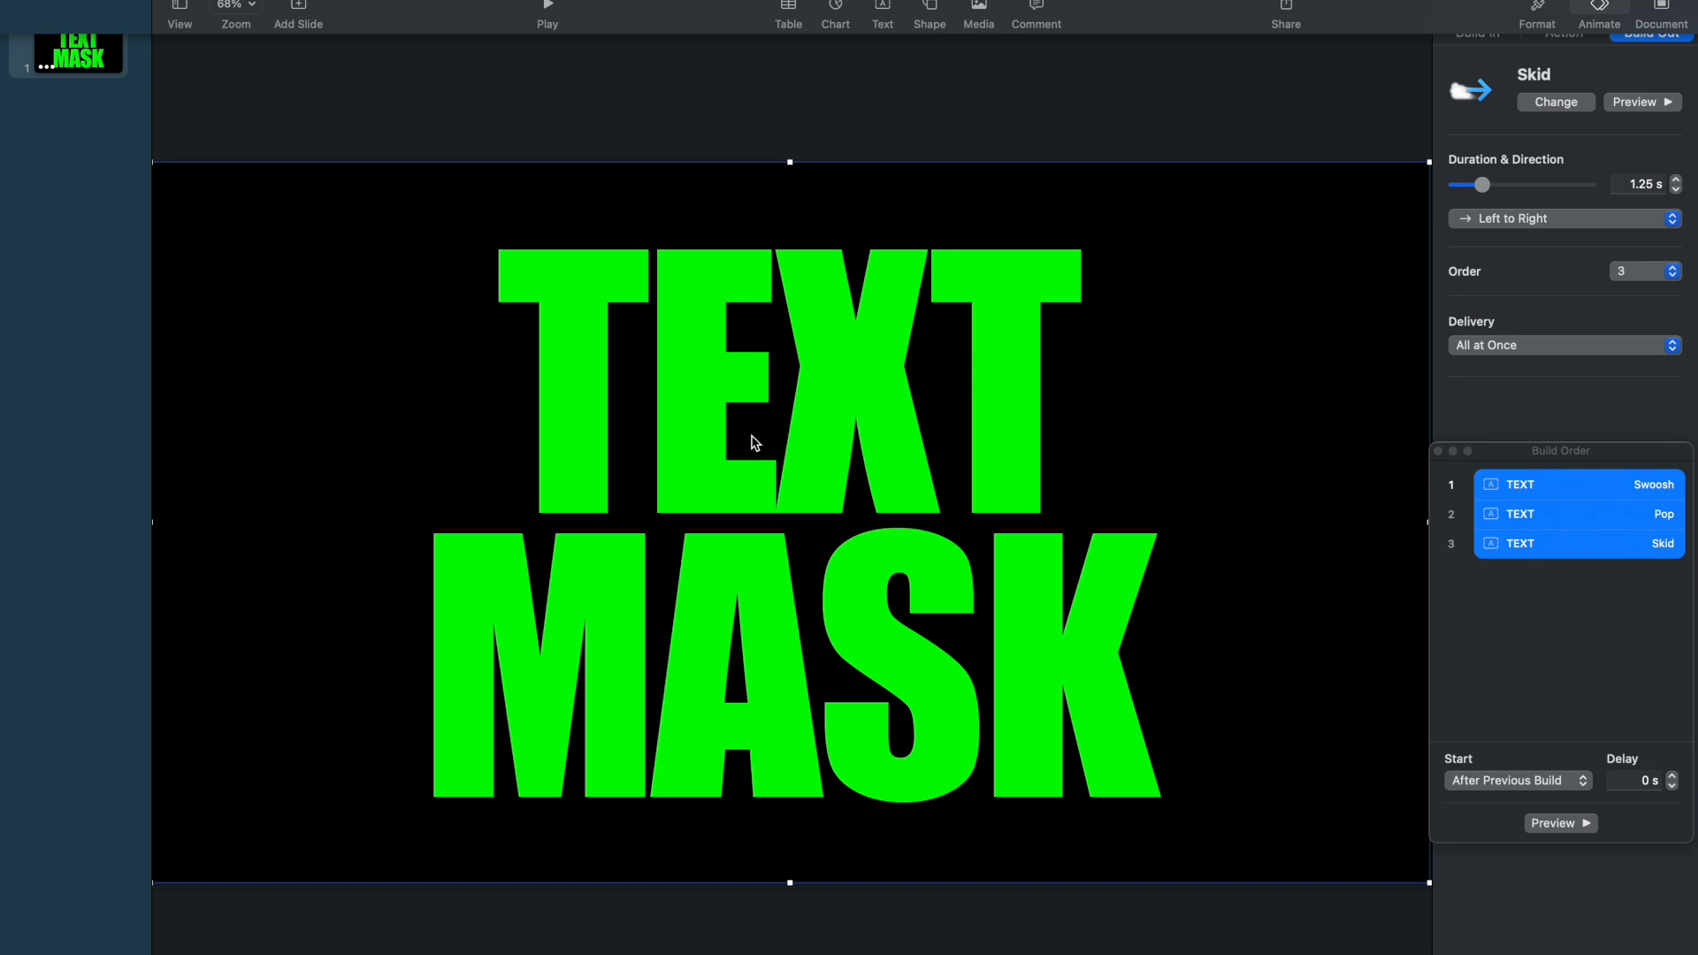
{"action": "left_click", "coordinate": [916, 478]}
{"action": "left_click", "coordinate": [1045, 465]}
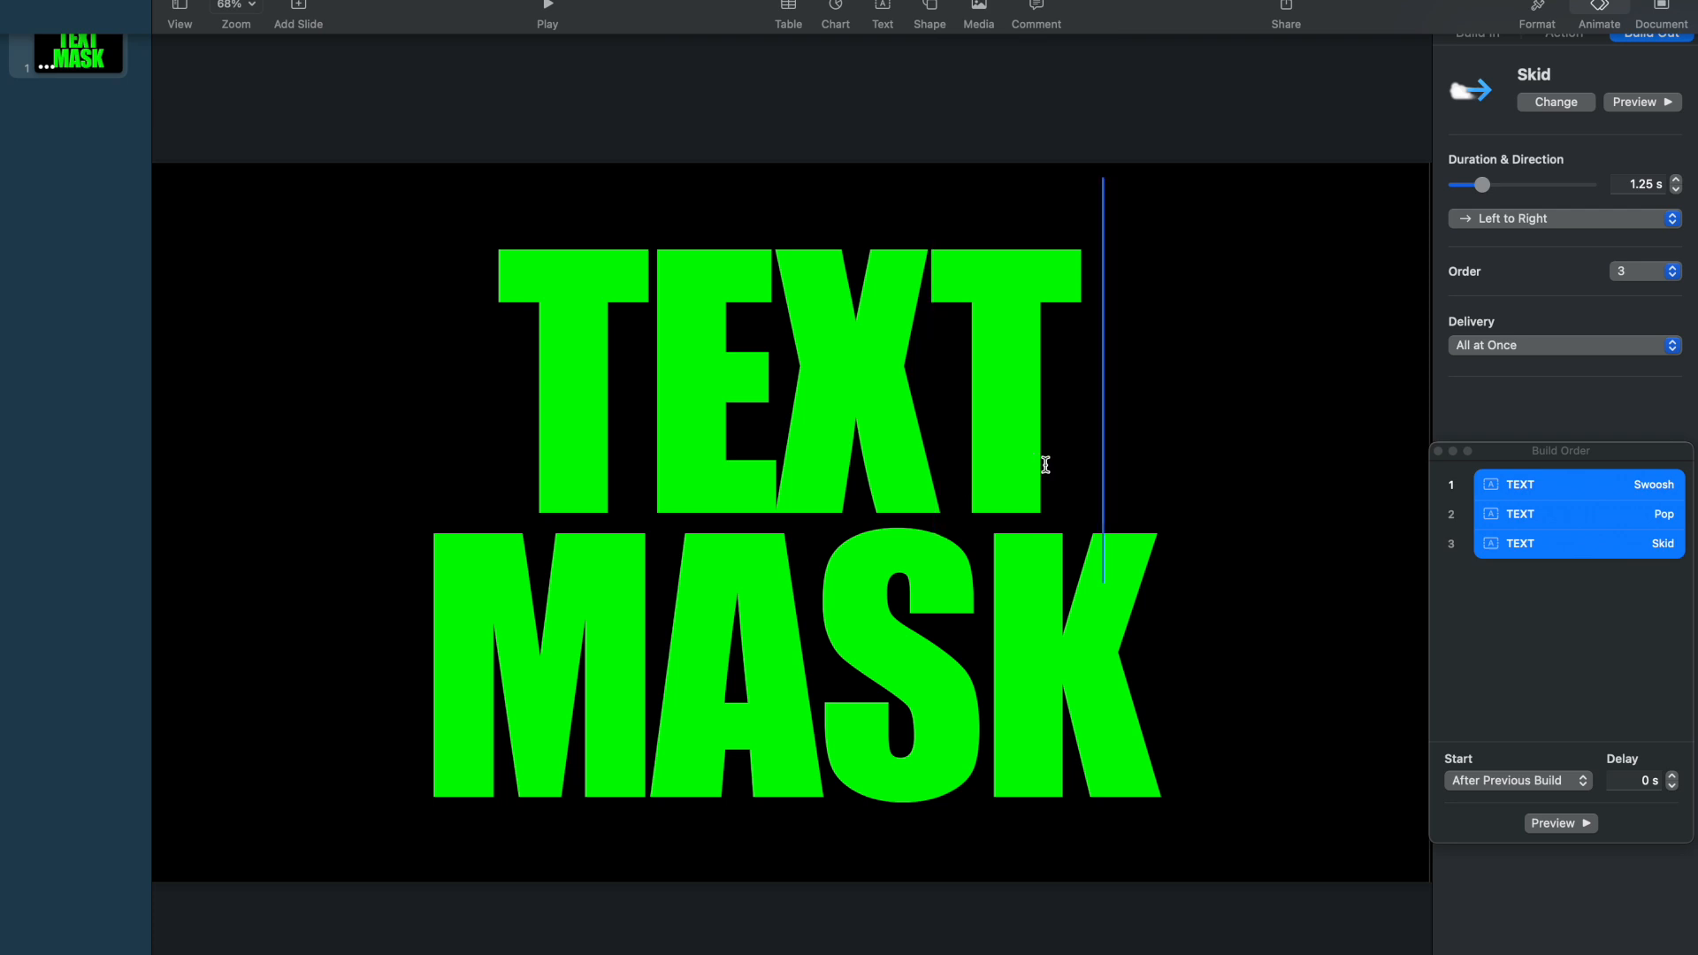
{"action": "key", "text": "BackSpace"}
{"action": "key", "text": "BackSpace"}
{"action": "key", "text": "BackSpace"}
{"action": "key", "text": "BackSpace"}
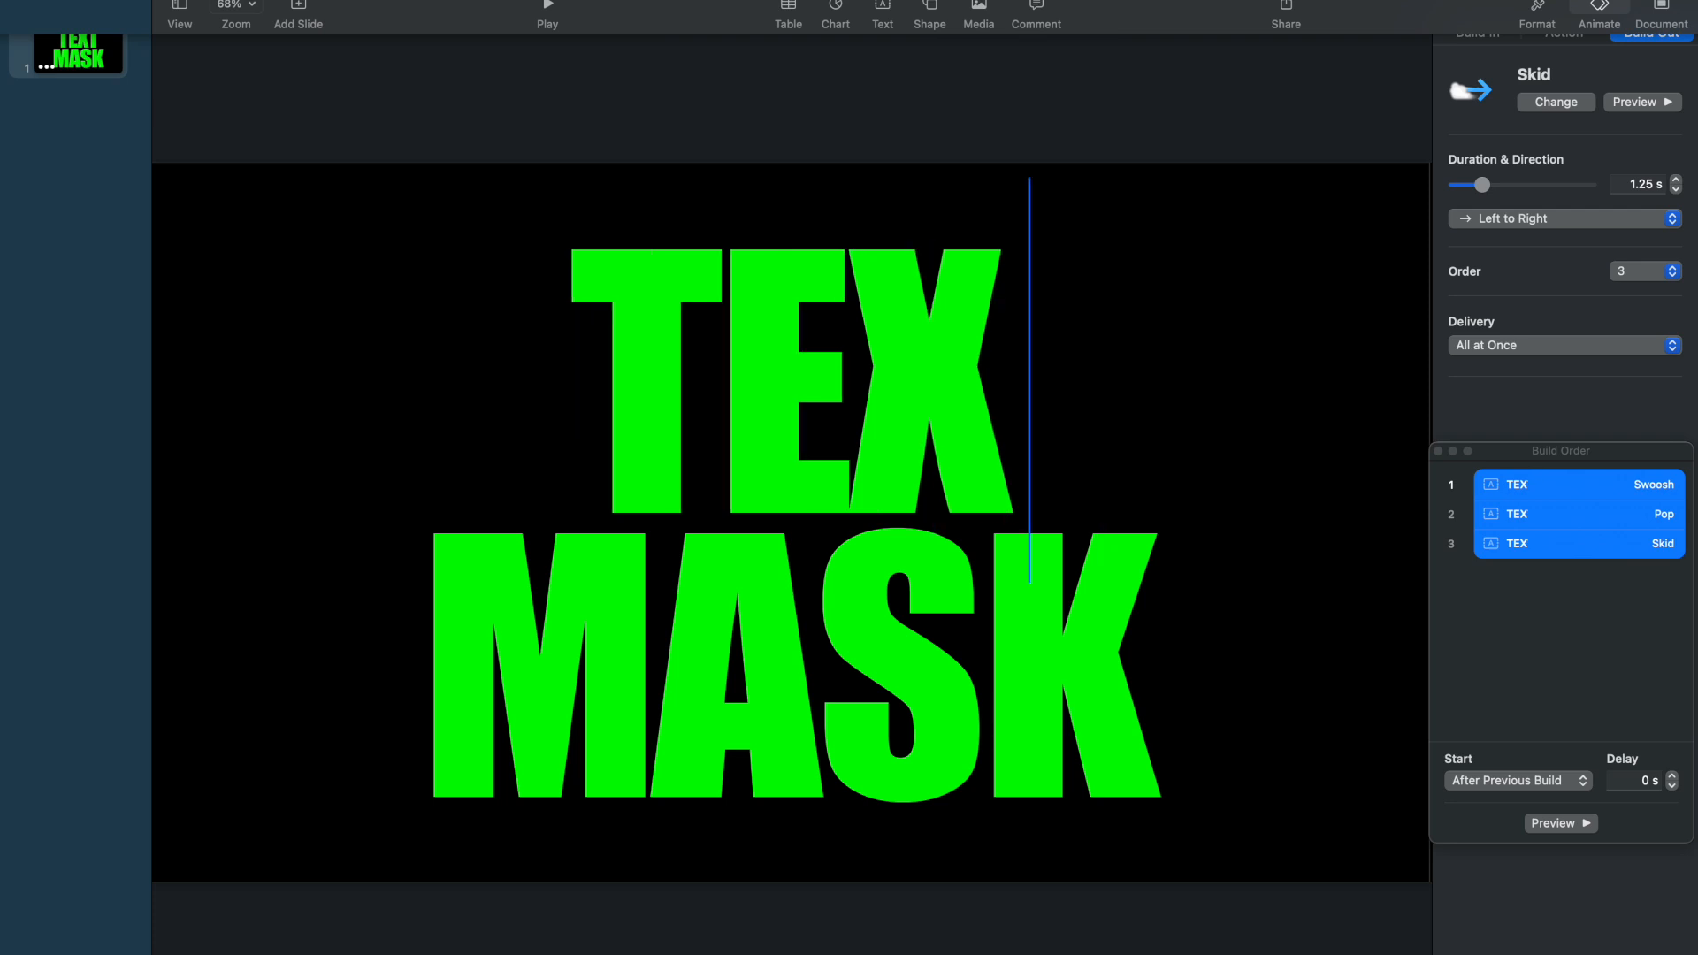
{"action": "type", "text": "RAINY"}
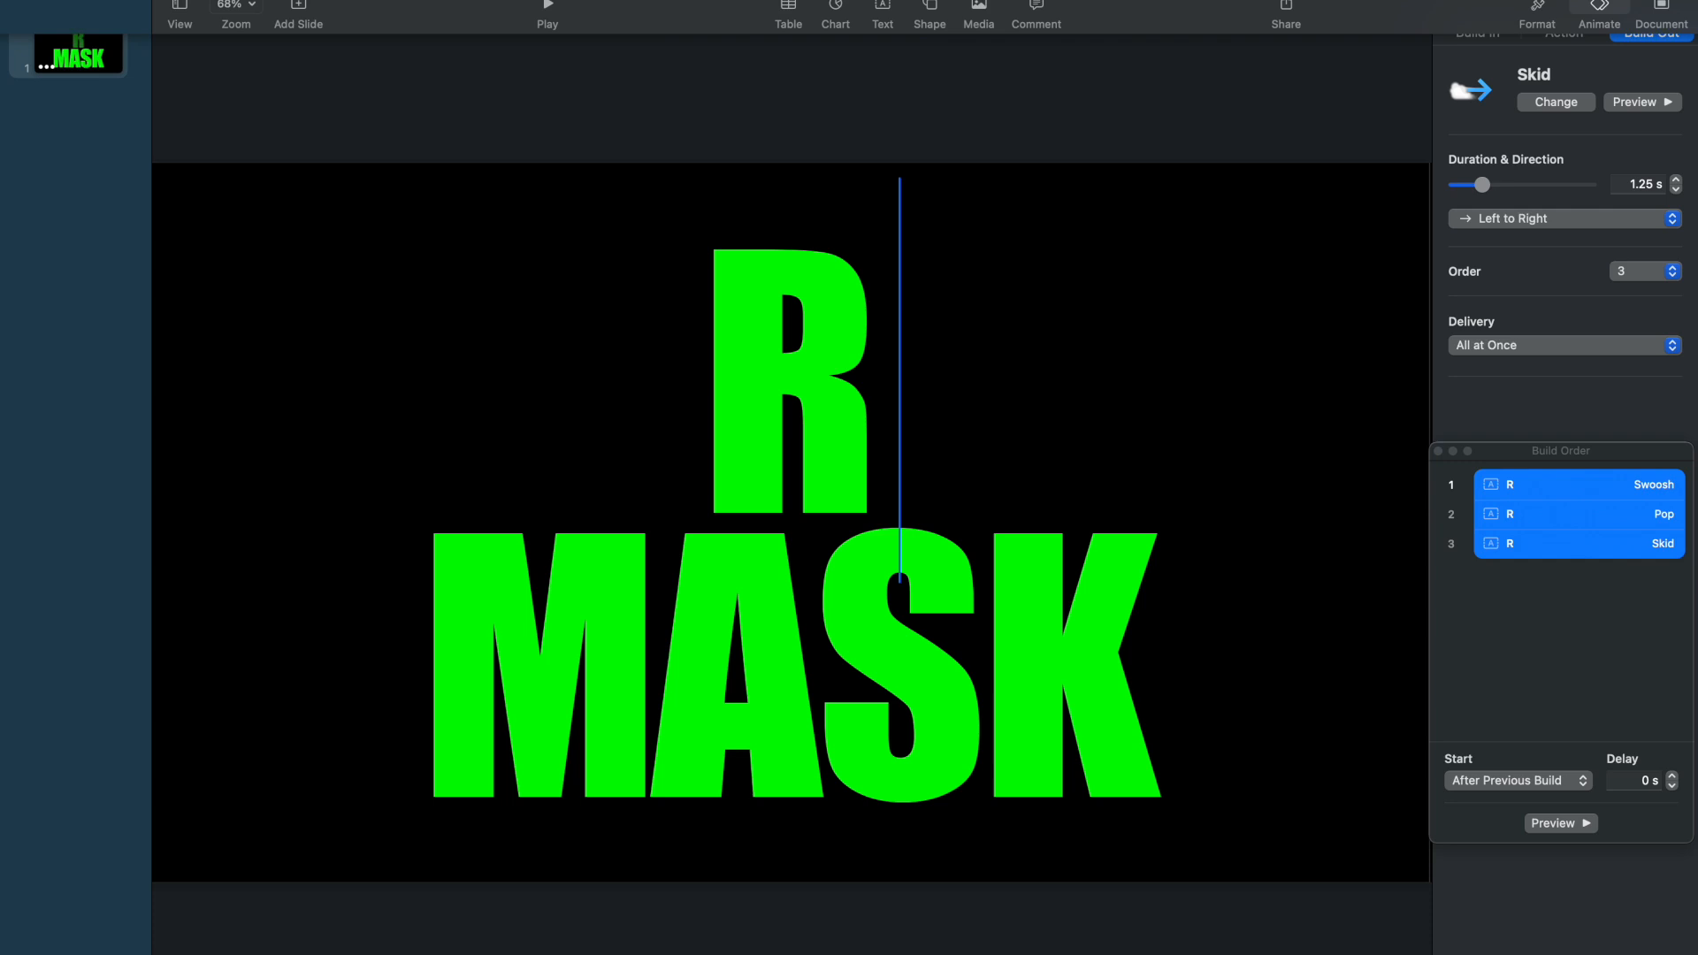
Replace the title's second line with "SEASON" and deselect the title.
{"action": "left_click", "coordinate": [1162, 635]}
{"action": "key", "text": "BackSpace"}
{"action": "key", "text": "BackSpace"}
{"action": "key", "text": "BackSpace"}
{"action": "key", "text": "BackSpace"}
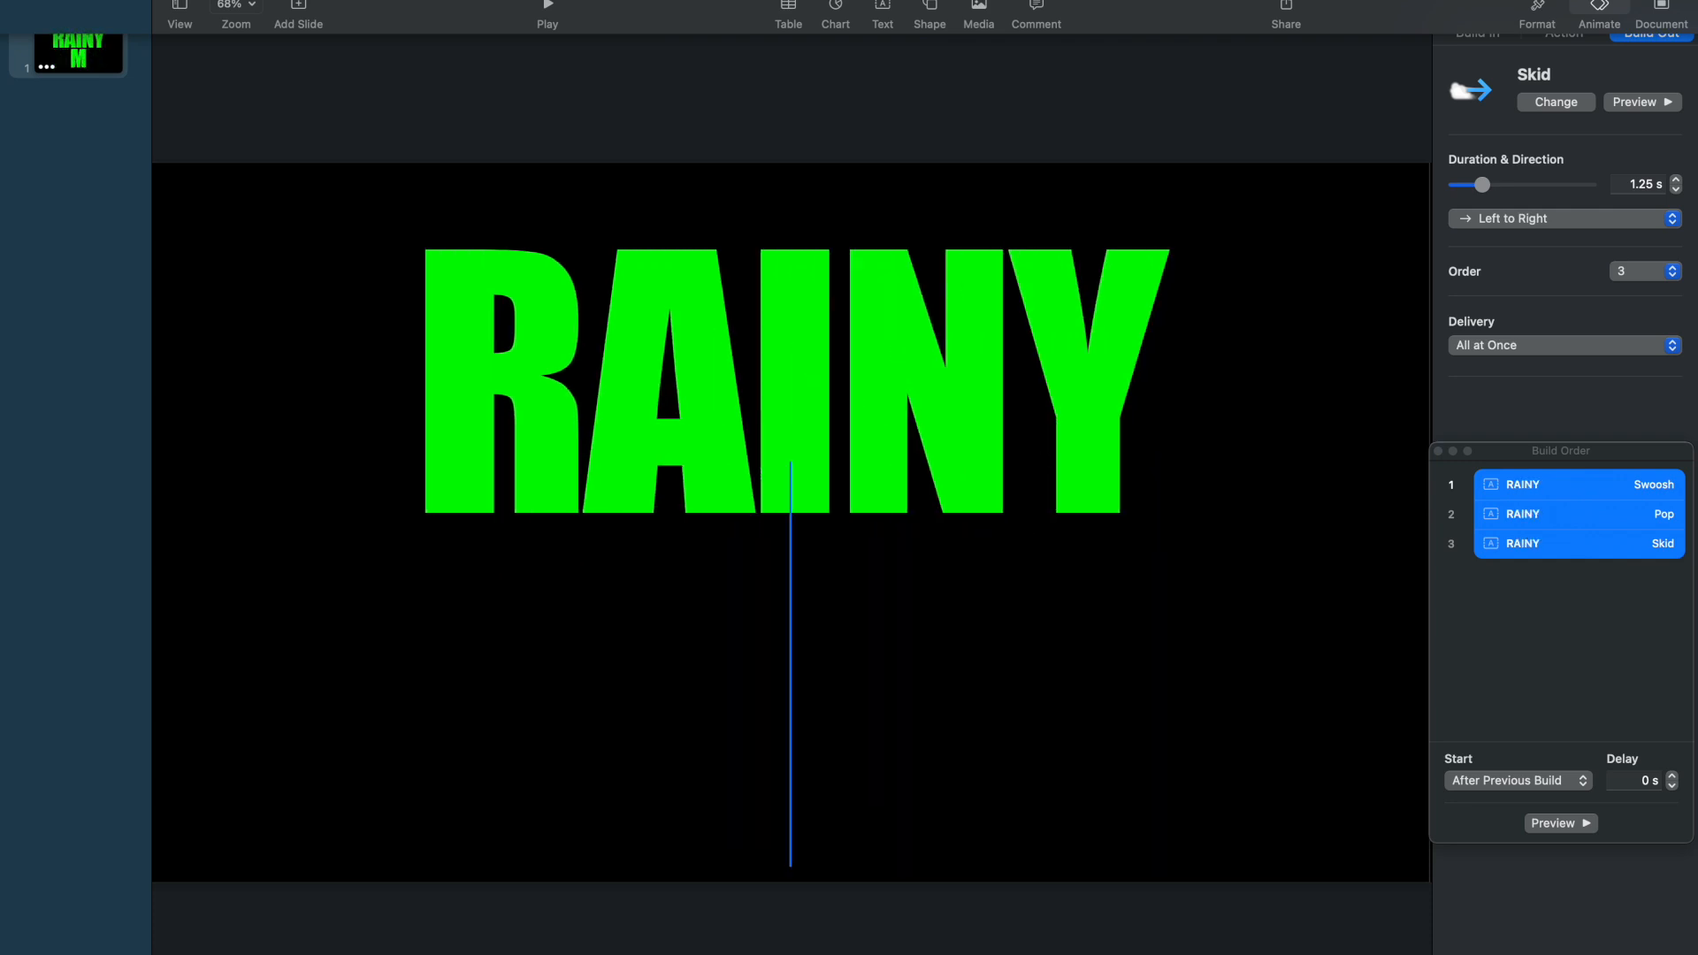
{"action": "type", "text": "SEASON"}
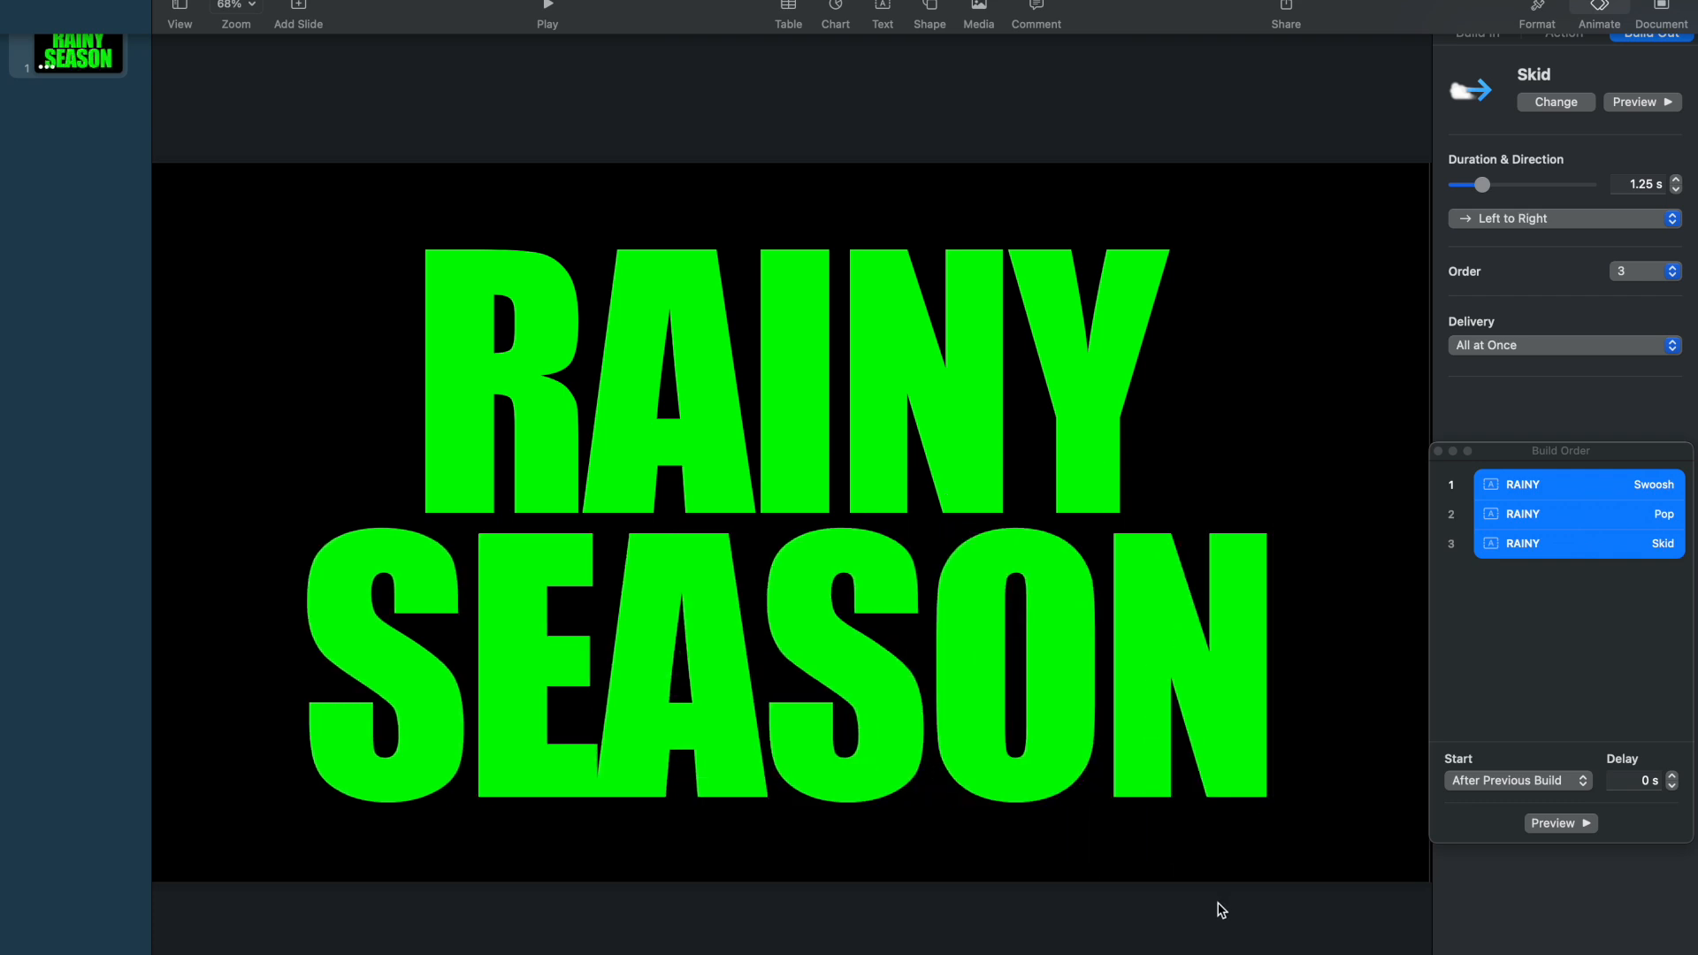
{"action": "left_click", "coordinate": [1191, 935]}
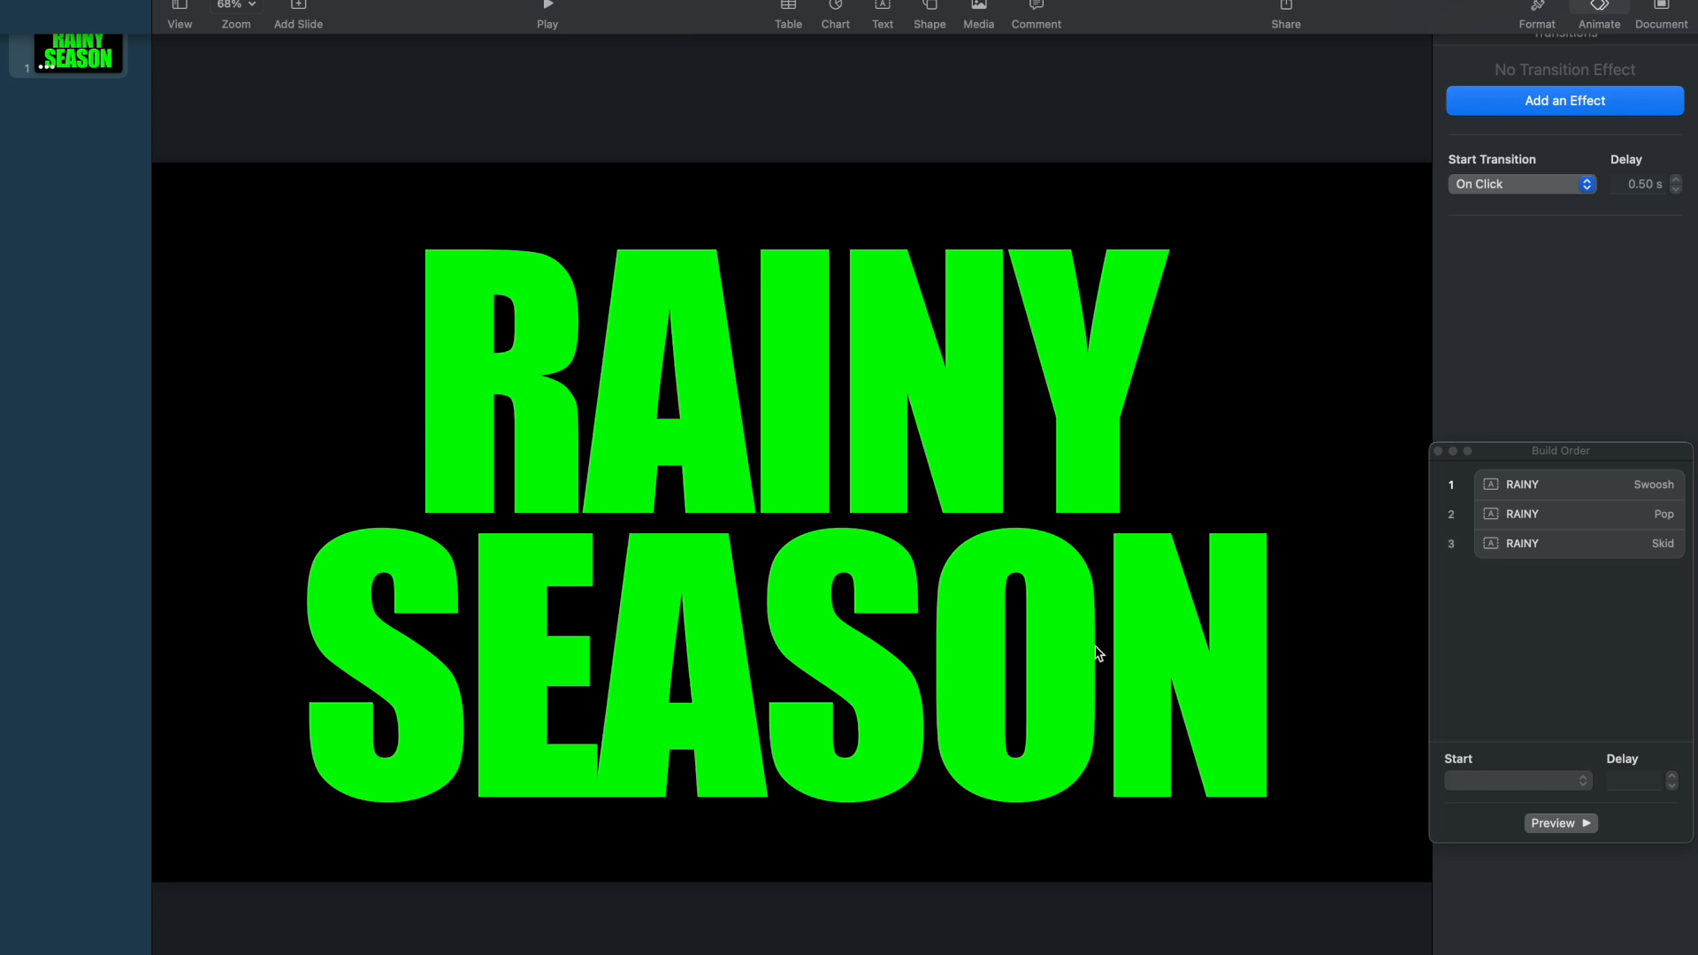
{"action": "left_click", "coordinate": [1268, 480]}
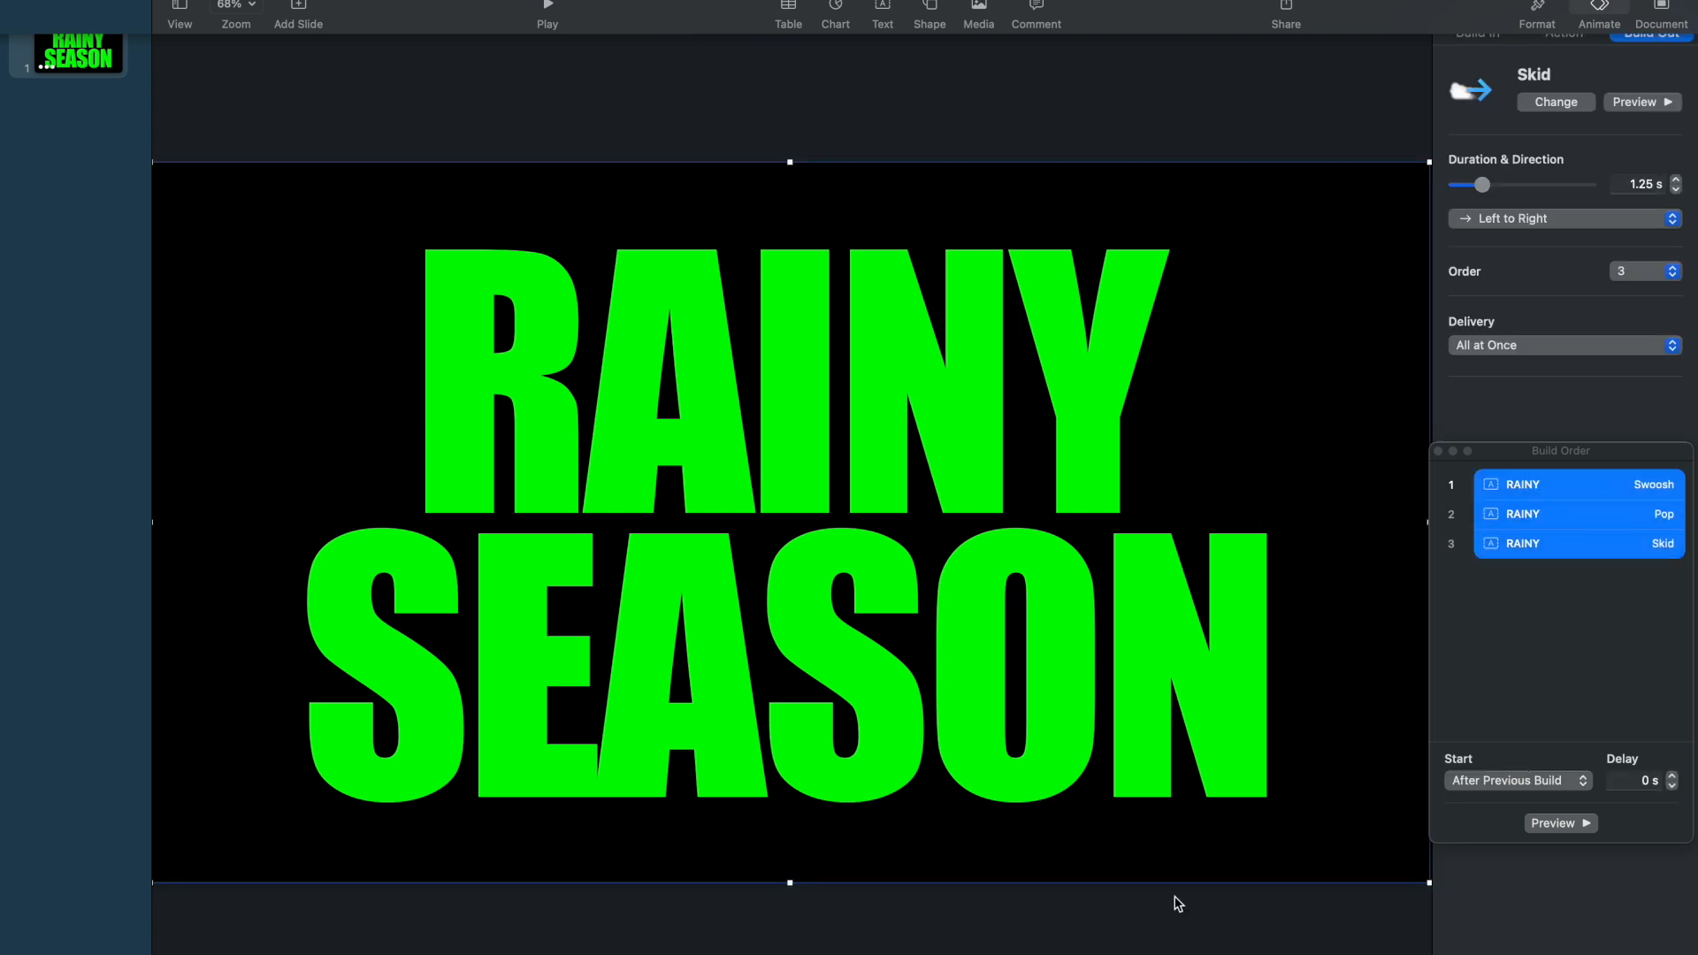
{"action": "left_click", "coordinate": [1152, 924]}
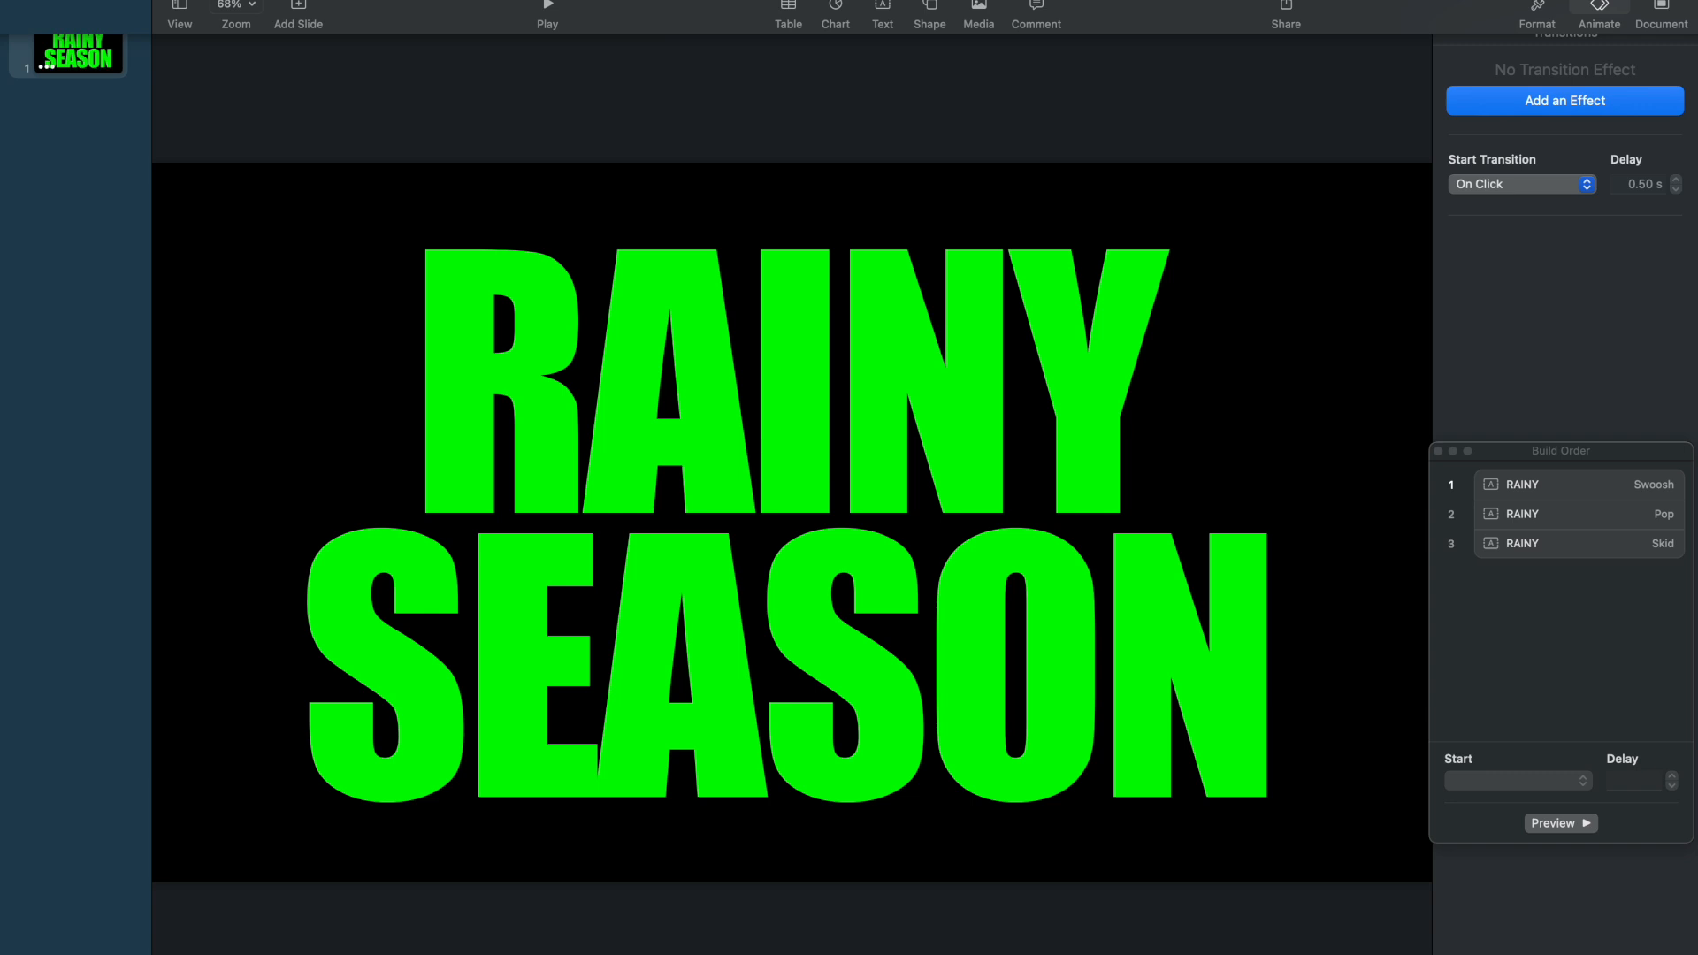
Close the Build Order window and export the presentation as a self-playing 1080p movie named RAINY SEASON in the Downloads folder.
{"action": "left_click", "coordinate": [131, 0]}
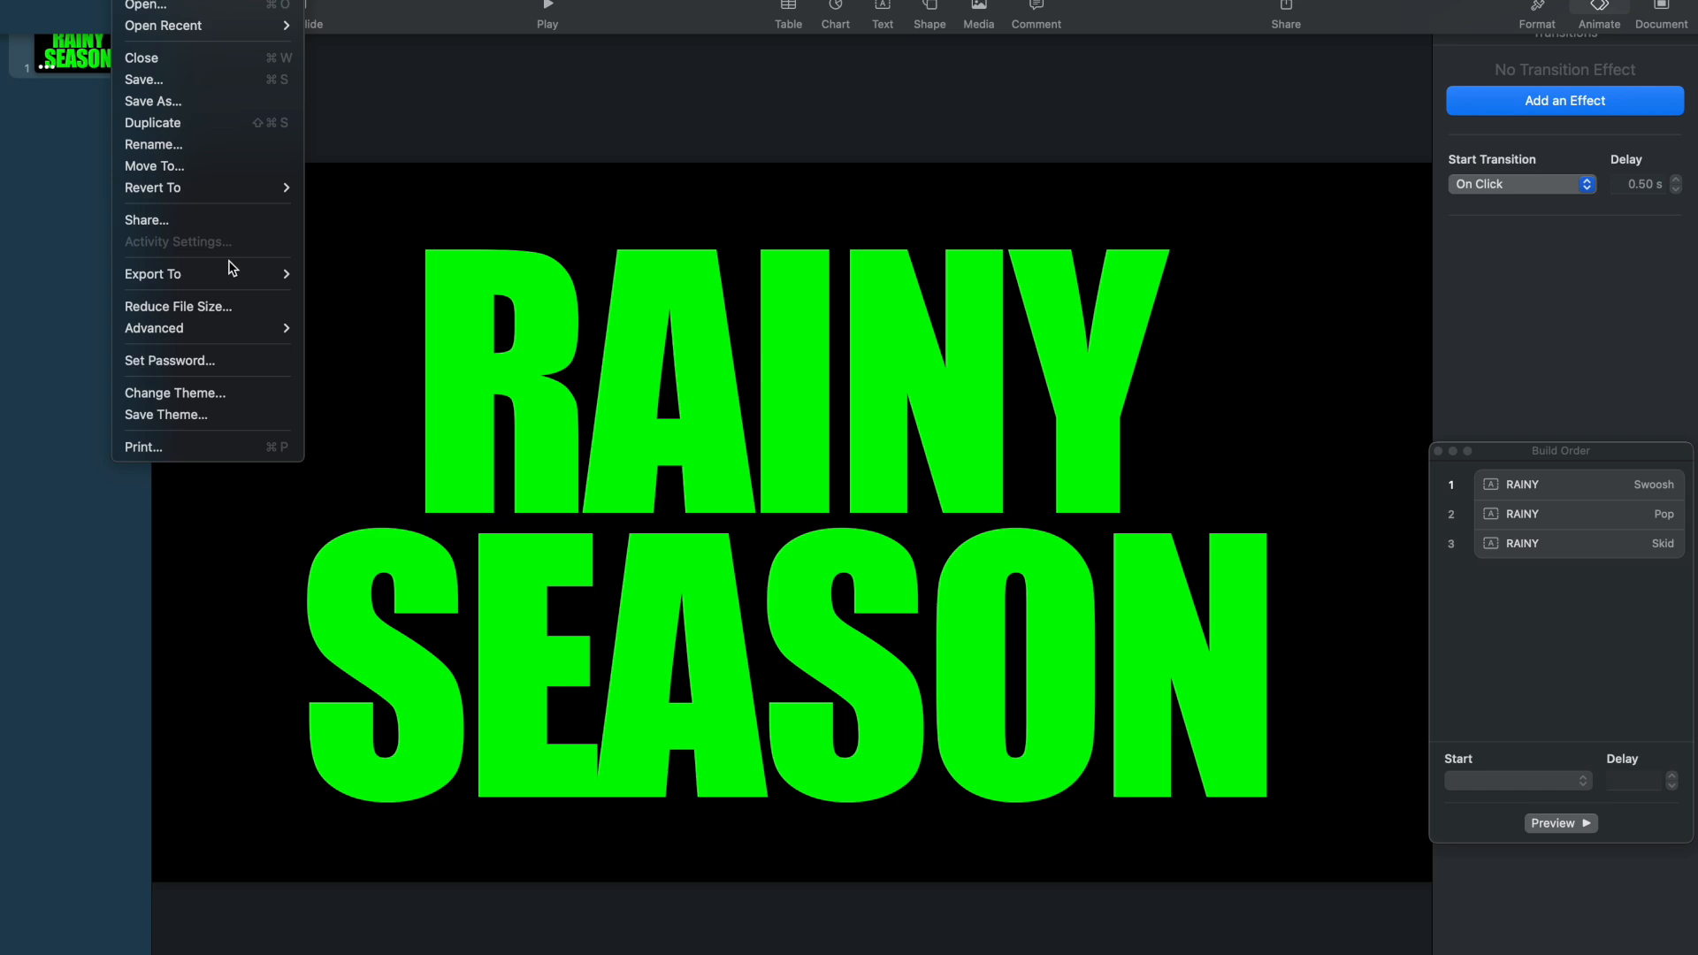
{"action": "mouse_move", "coordinate": [235, 275]}
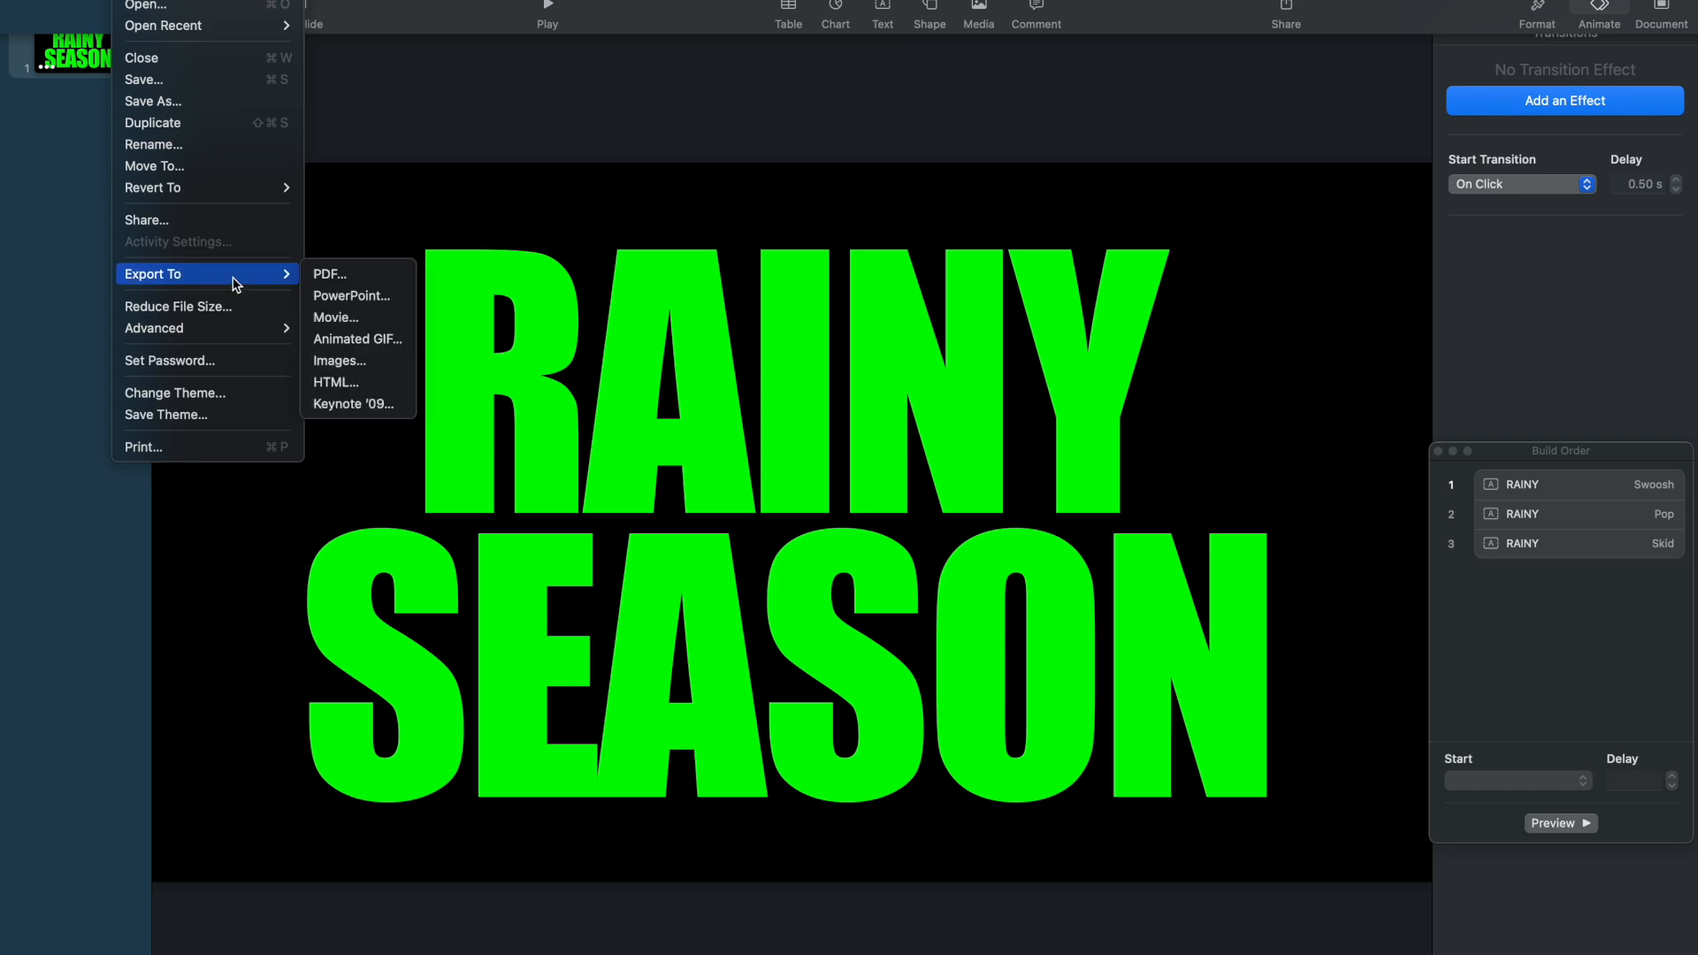
{"action": "left_click", "coordinate": [369, 319]}
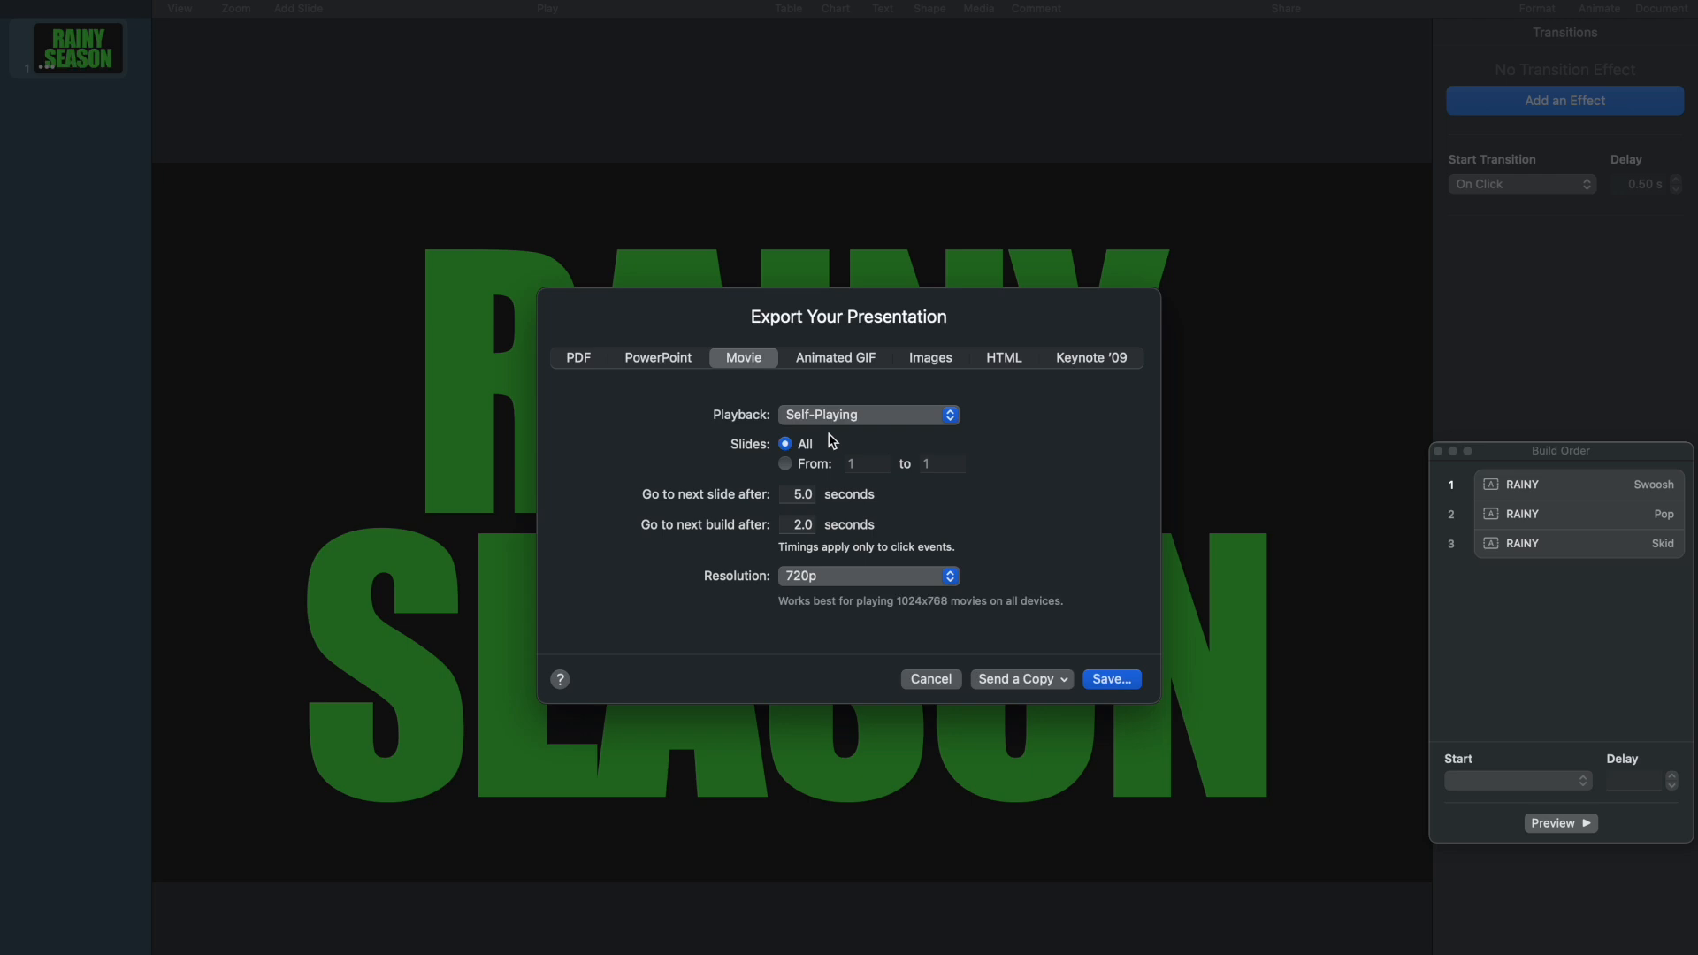
{"action": "left_click", "coordinate": [950, 576]}
{"action": "left_click", "coordinate": [862, 596]}
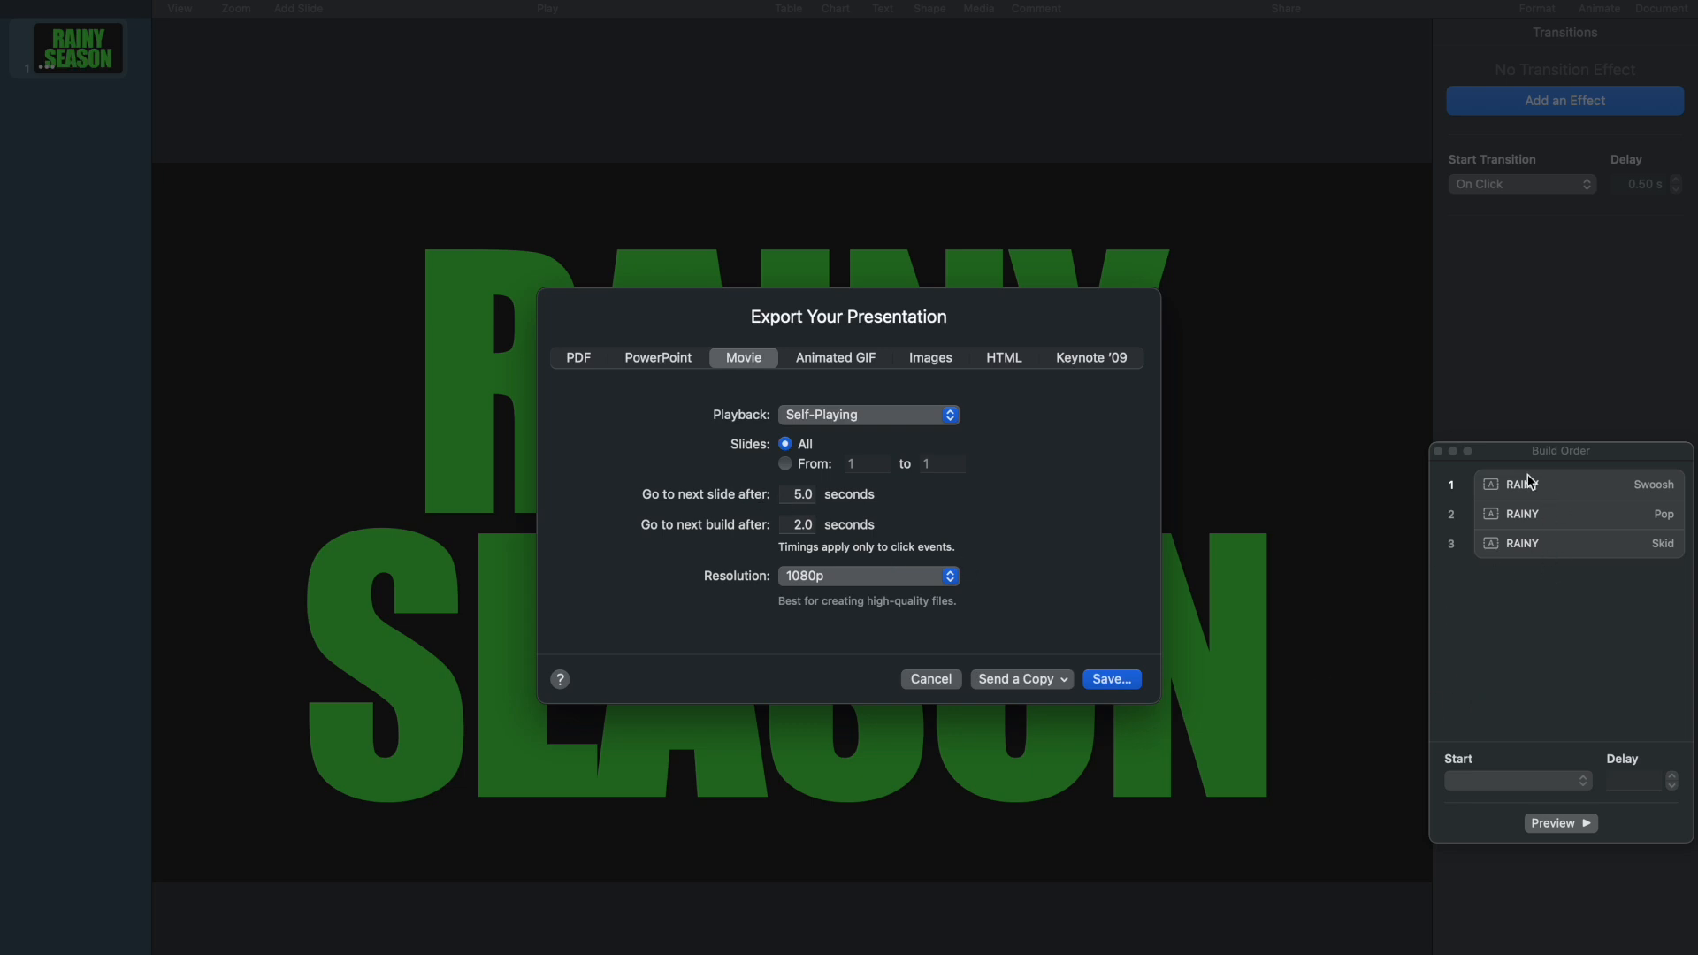
{"action": "left_click", "coordinate": [1437, 451]}
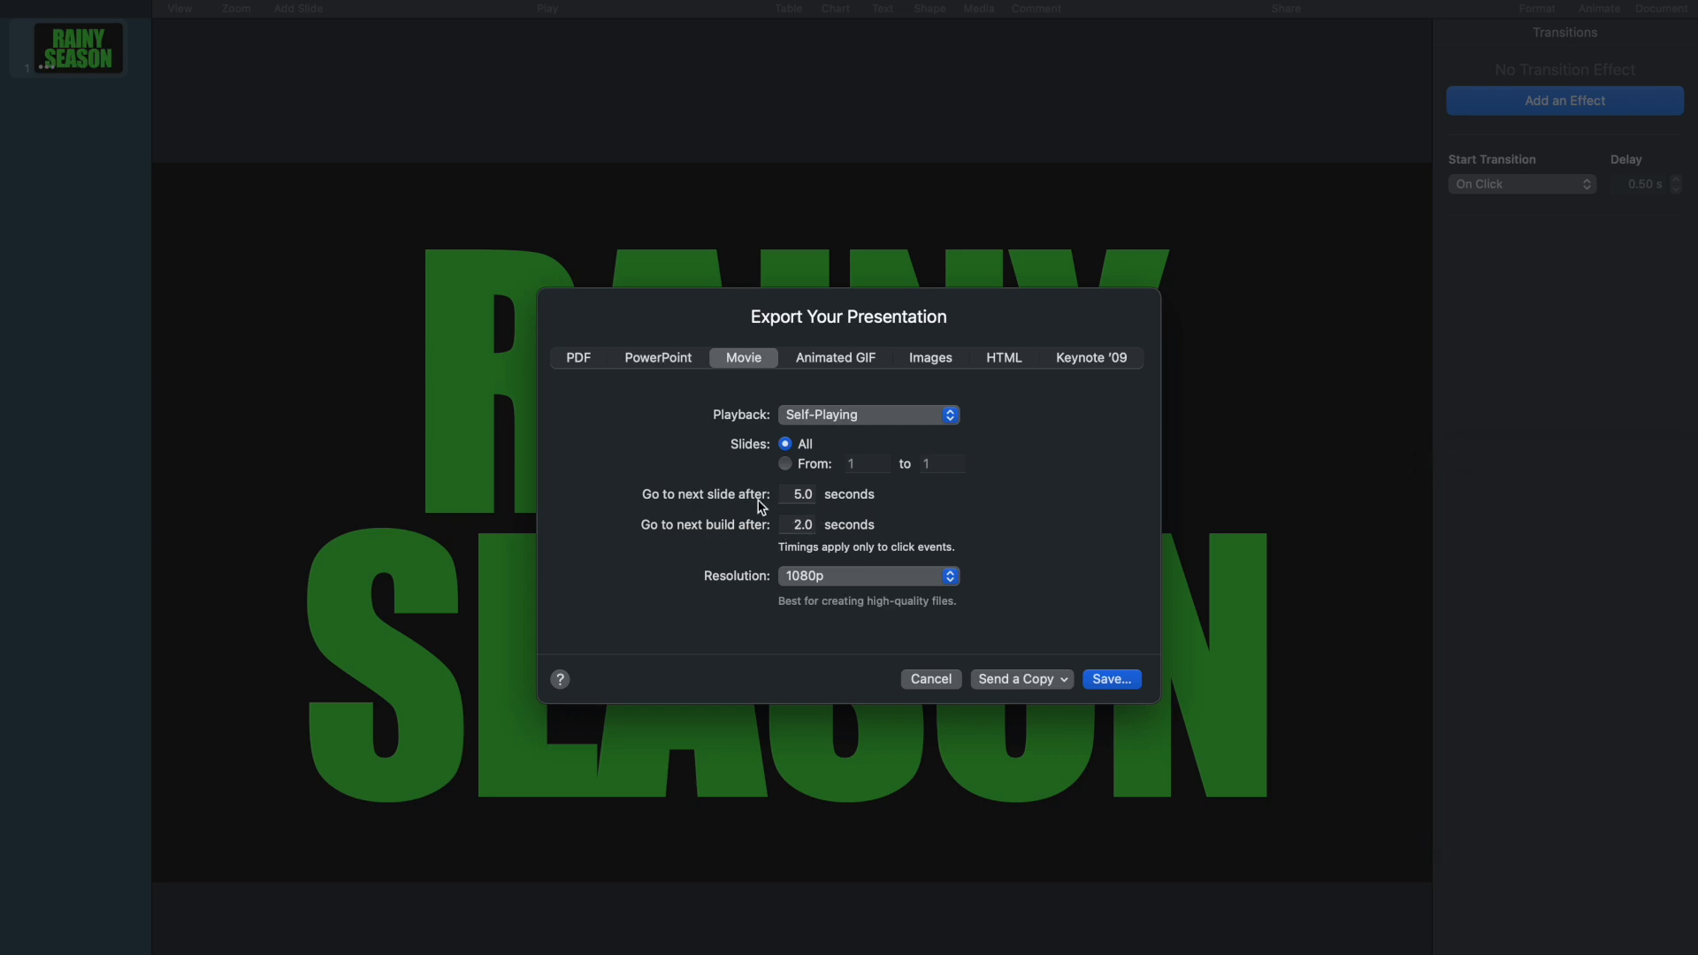
{"action": "left_click", "coordinate": [1110, 680]}
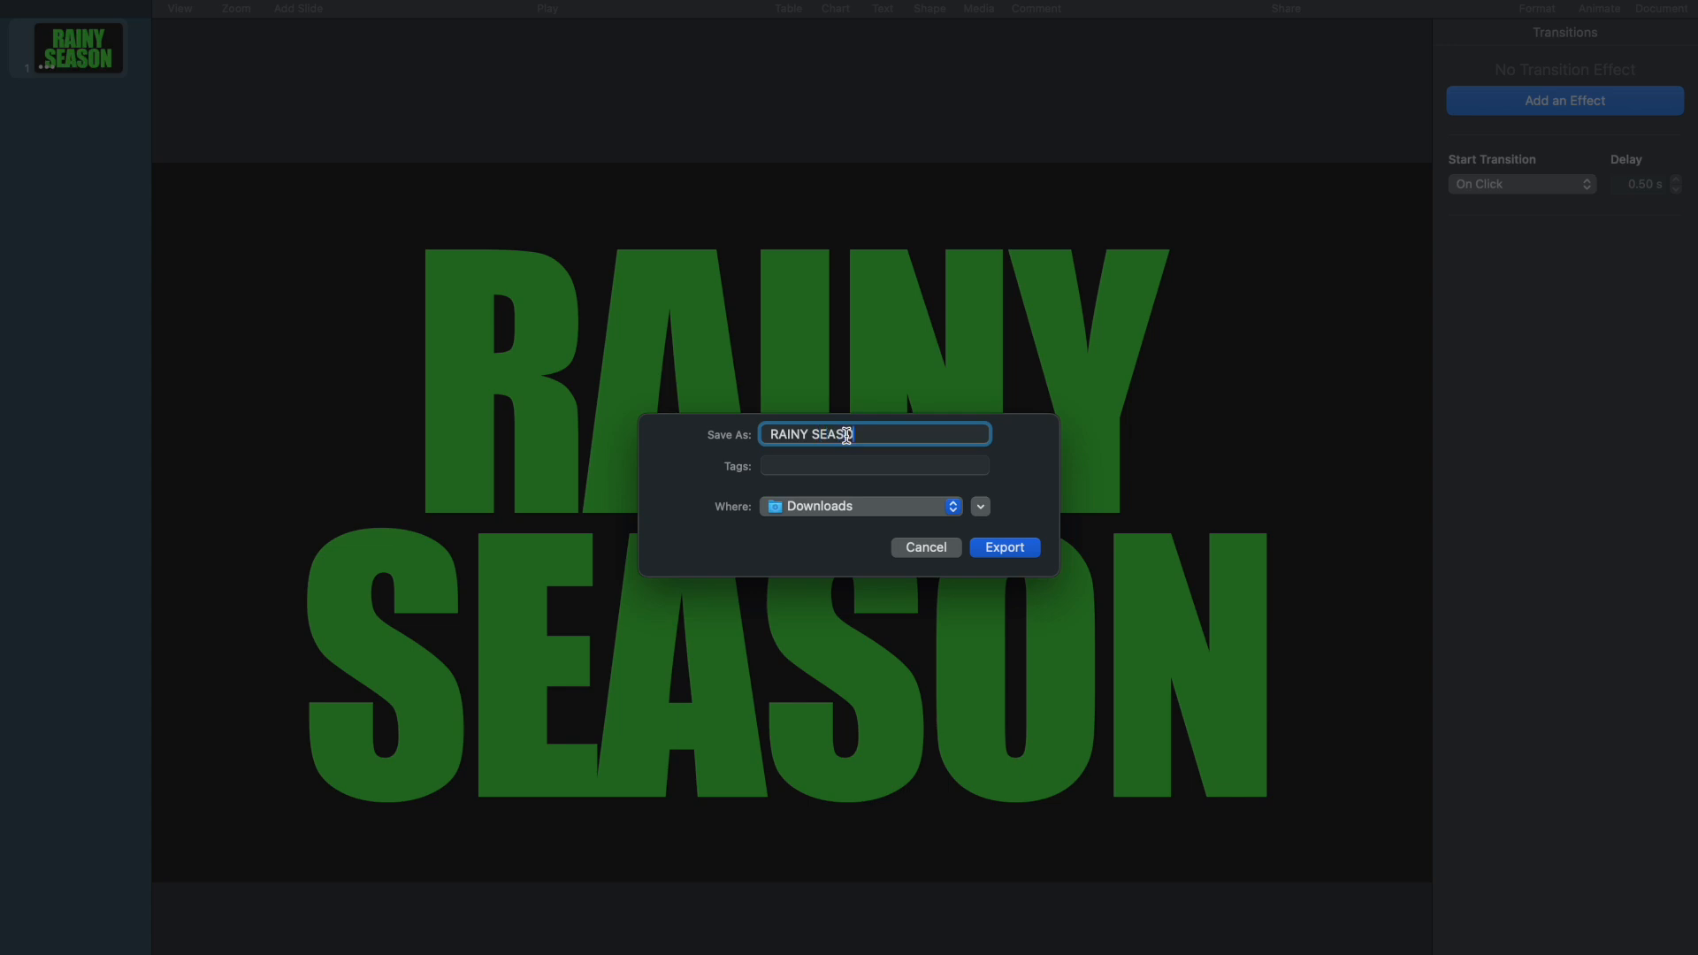
{"action": "left_click", "coordinate": [994, 548]}
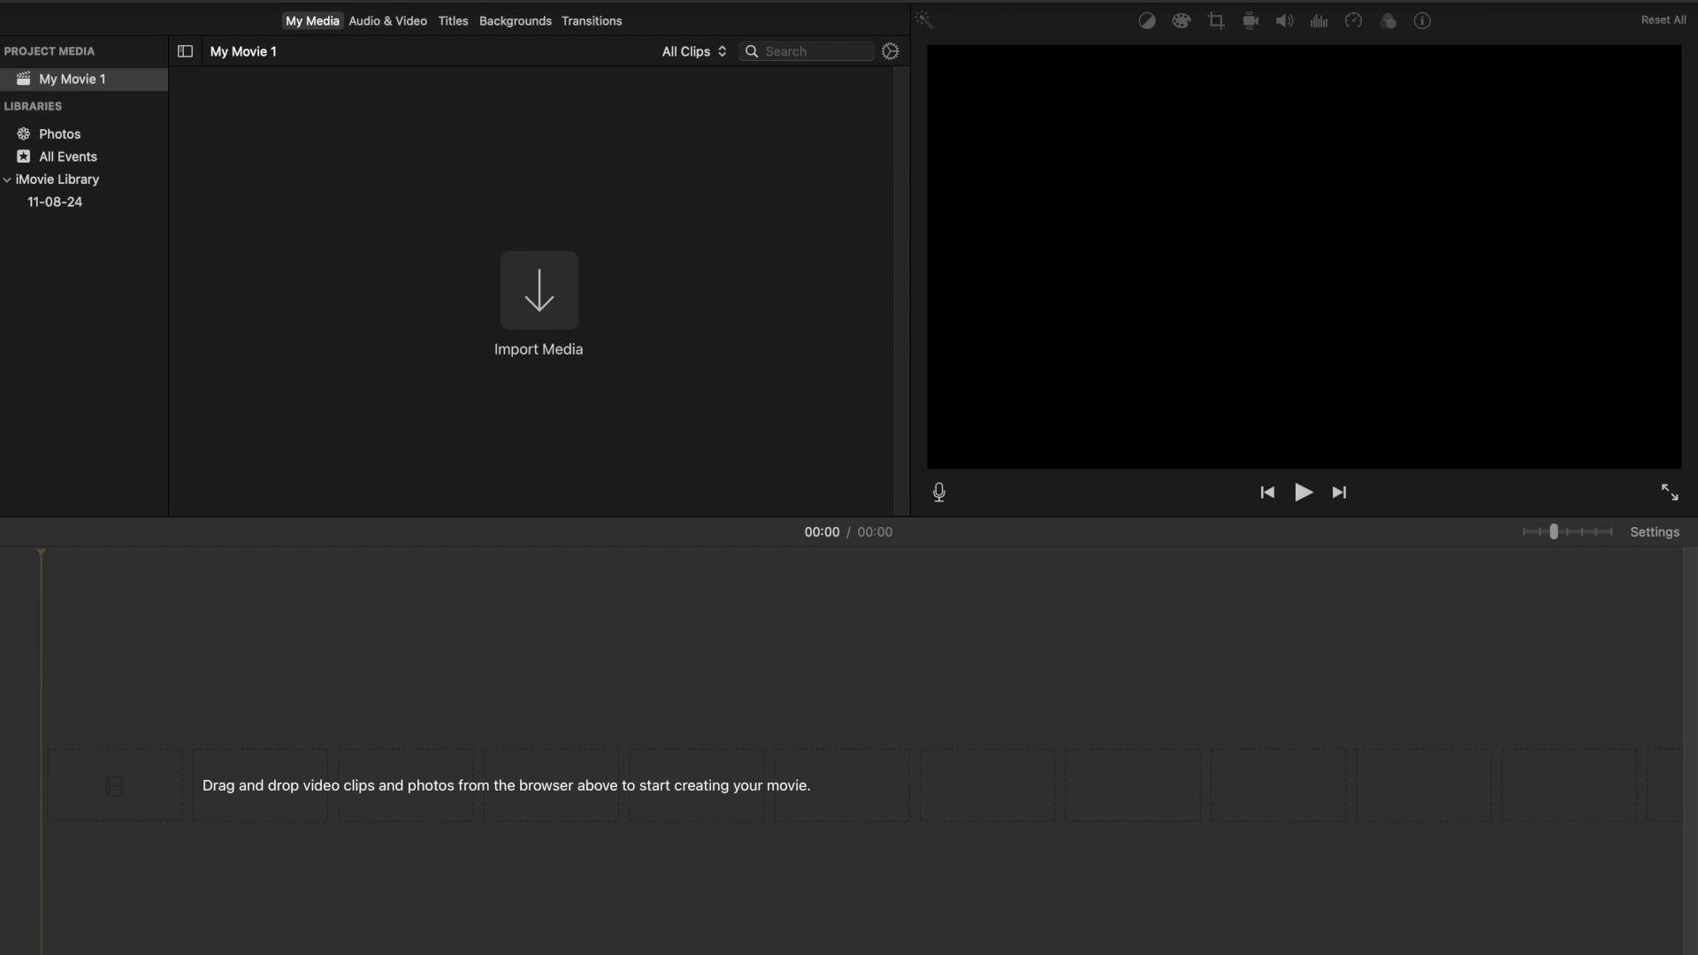
Switch to iMovie and import the 222008.mp4 video from Downloads into the My Movie 1 project media.
{"action": "left_click", "coordinate": [69, 0]}
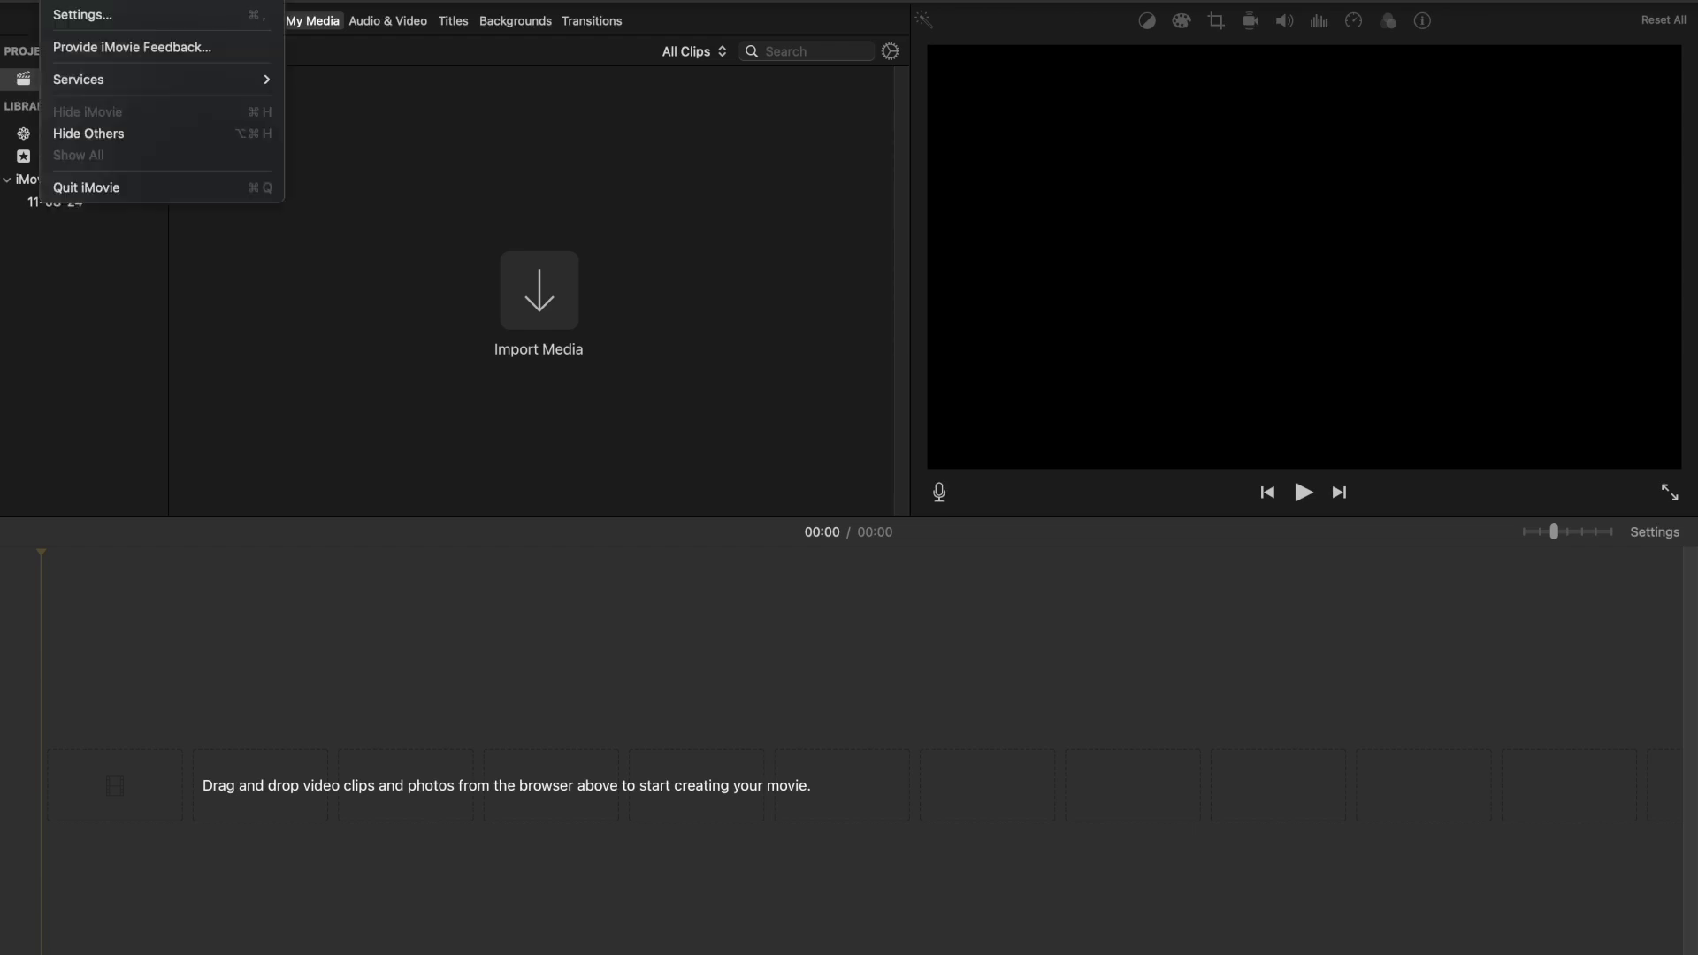
{"action": "left_click", "coordinate": [469, 166]}
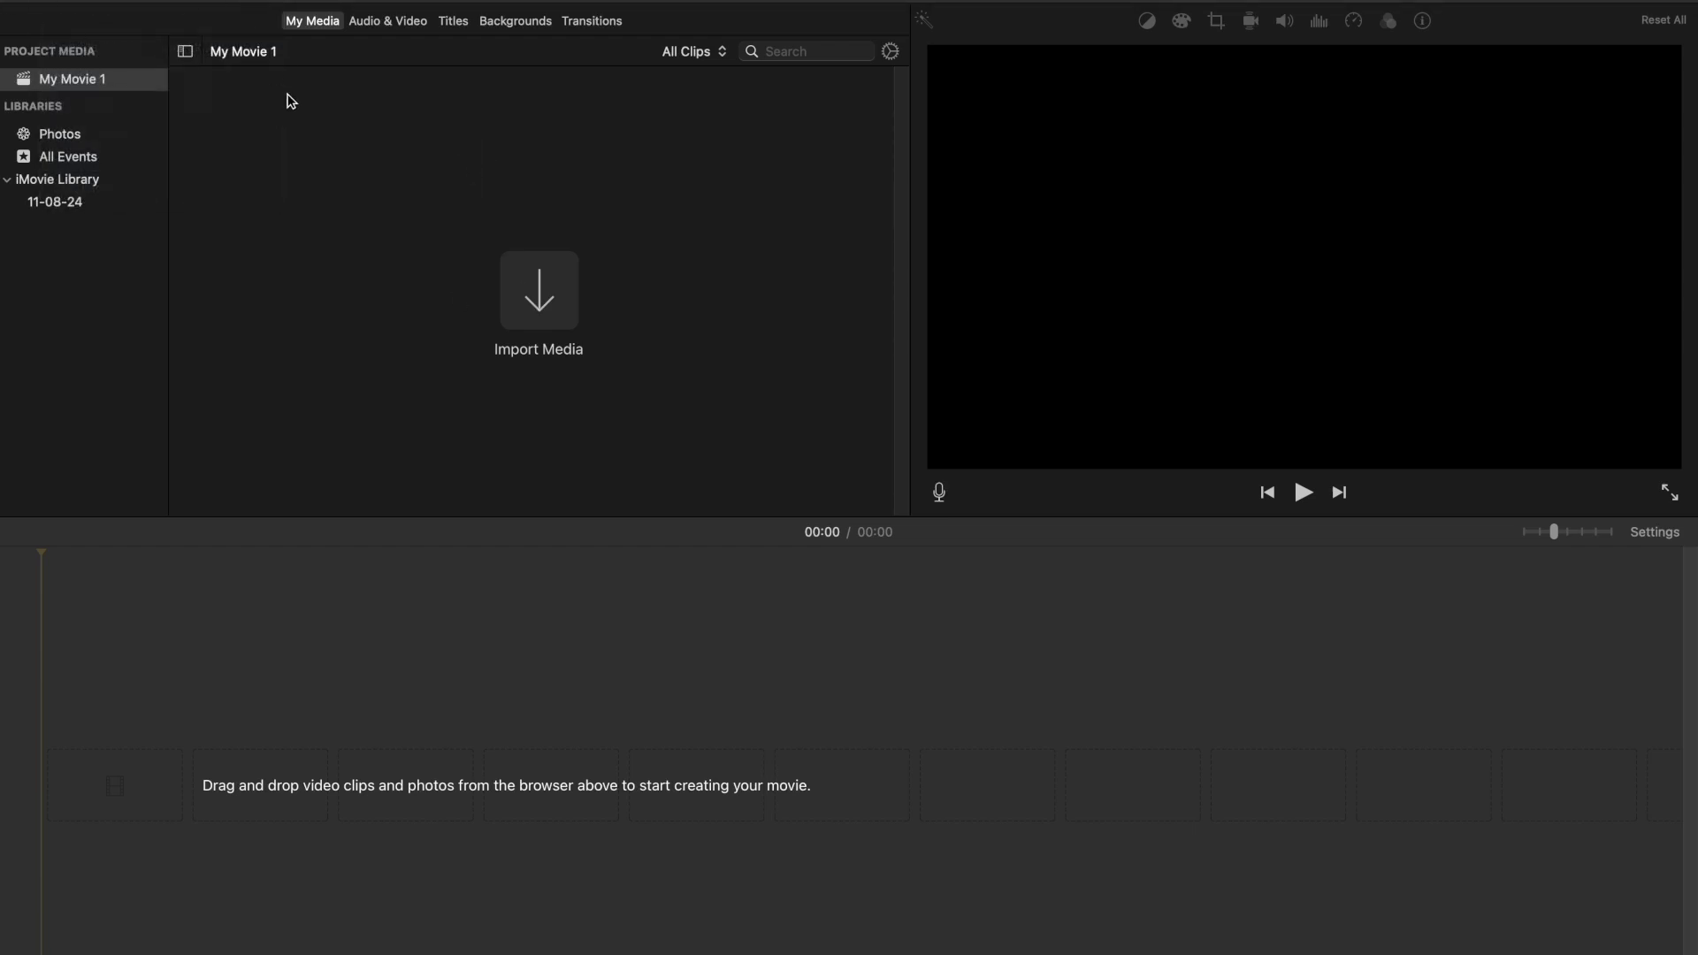
{"action": "left_click", "coordinate": [540, 302]}
{"action": "left_click", "coordinate": [519, 522]}
{"action": "mouse_move", "coordinate": [1181, 279]}
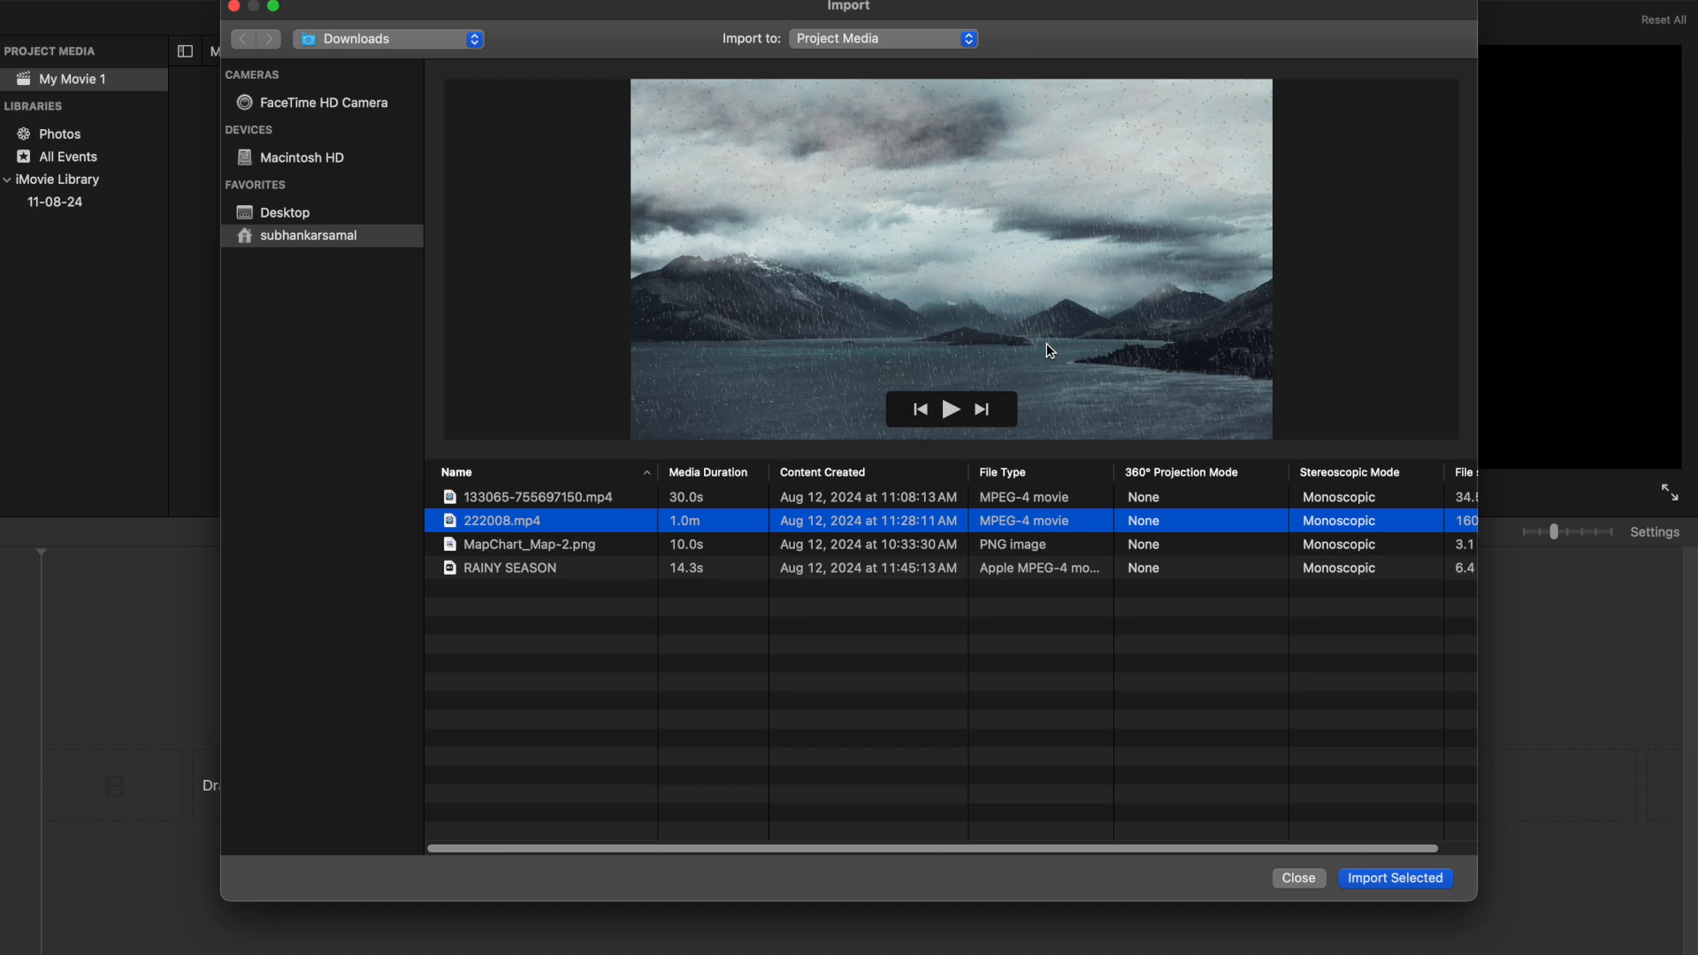
{"action": "left_click", "coordinate": [1382, 881]}
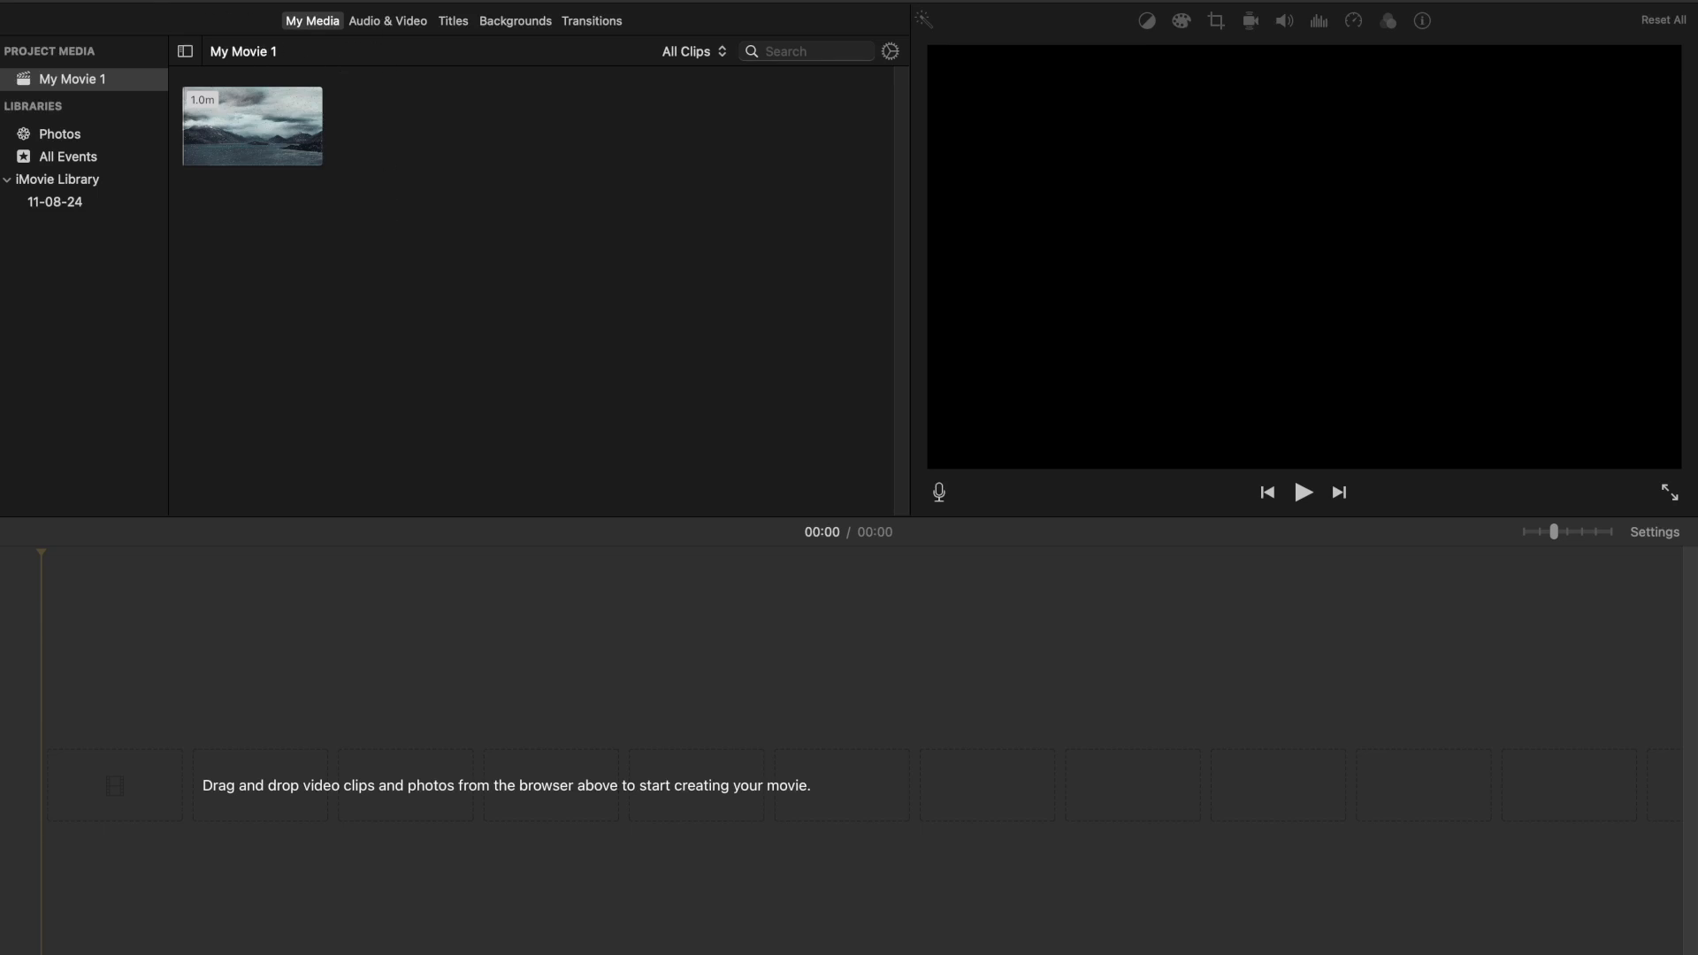
Import the exported RAINY SEASON movie from Downloads into the project media.
{"action": "left_click", "coordinate": [176, 4]}
{"action": "left_click", "coordinate": [529, 568]}
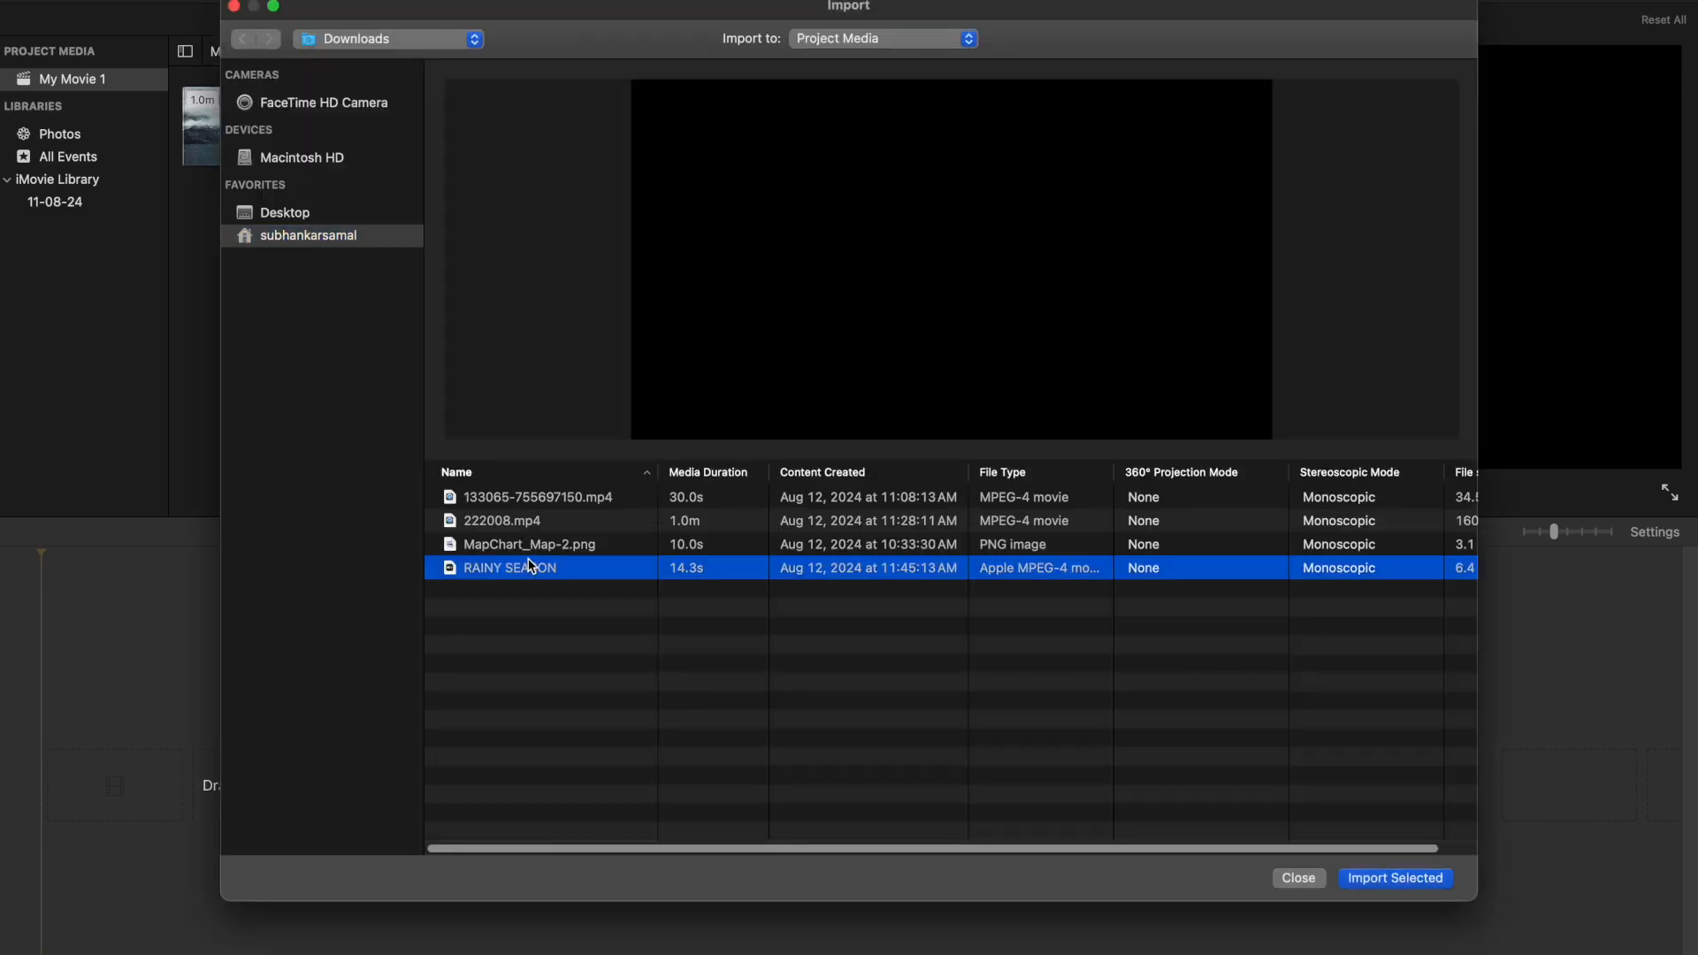
{"action": "left_click", "coordinate": [1399, 881]}
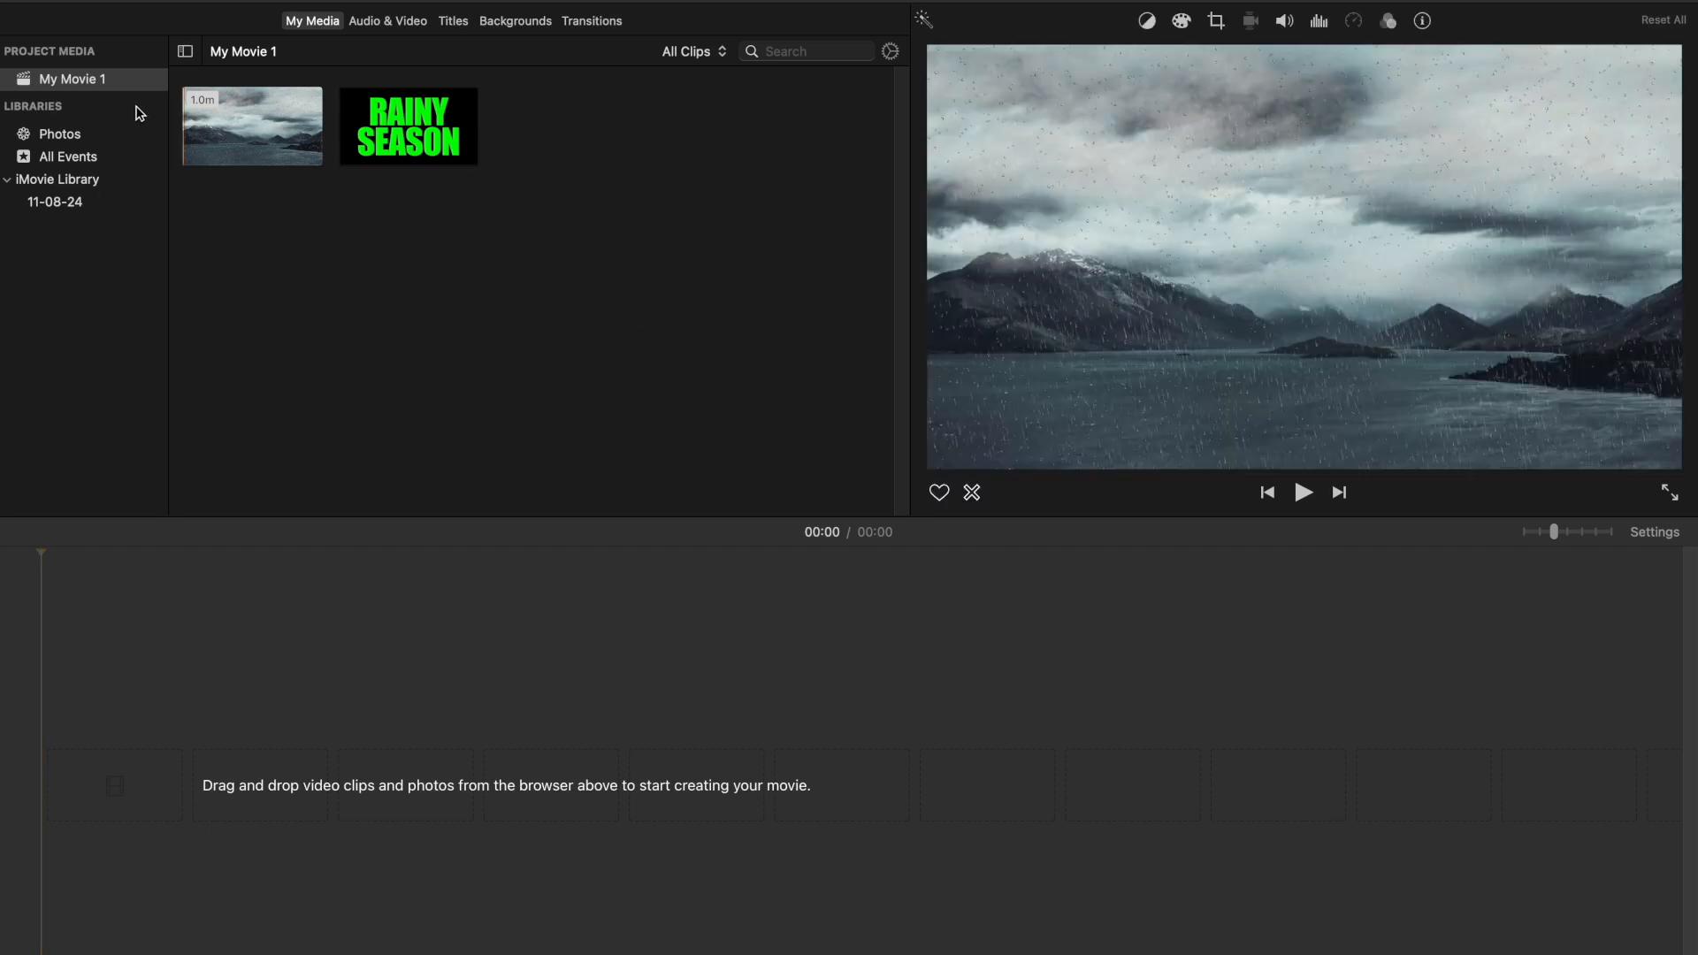
Place the rainy lake clip on the timeline and overlay the RAINY SEASON clip above it.
{"action": "left_click_drag", "start_coordinate": [246, 134], "coordinate": [62, 796]}
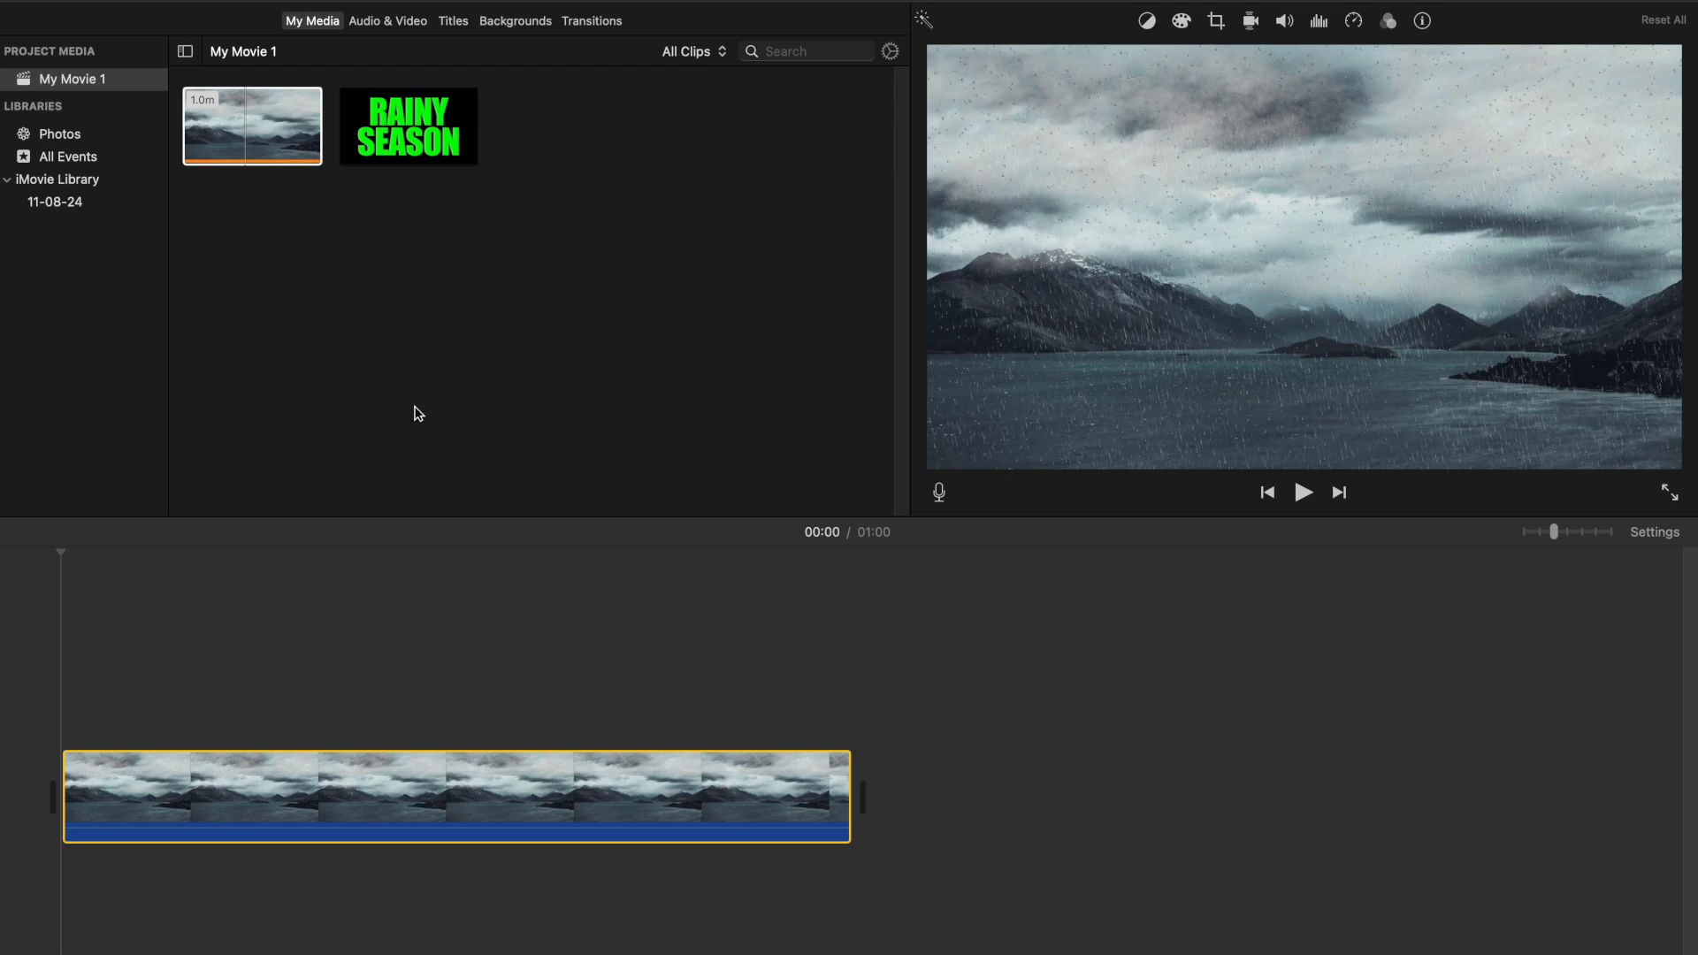
{"action": "left_click_drag", "start_coordinate": [407, 124], "coordinate": [239, 707]}
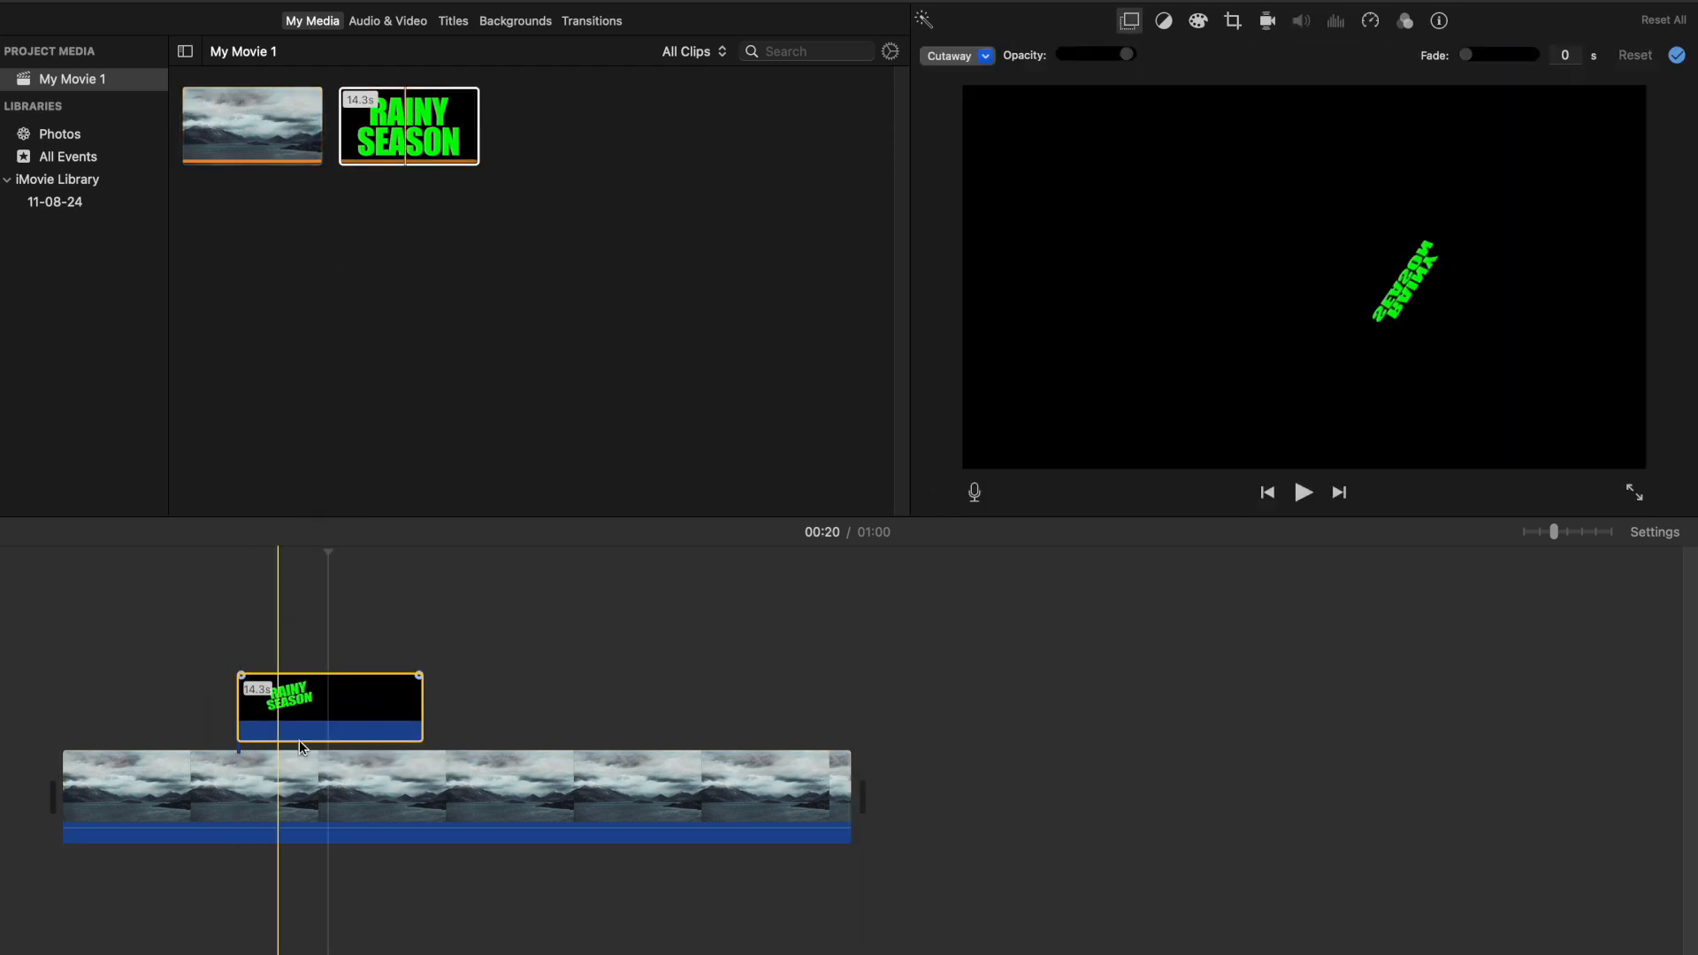
Set the RAINY SEASON overlay to Green/Blue Screen and play the timeline from about 5 s.
{"action": "left_click", "coordinate": [985, 57]}
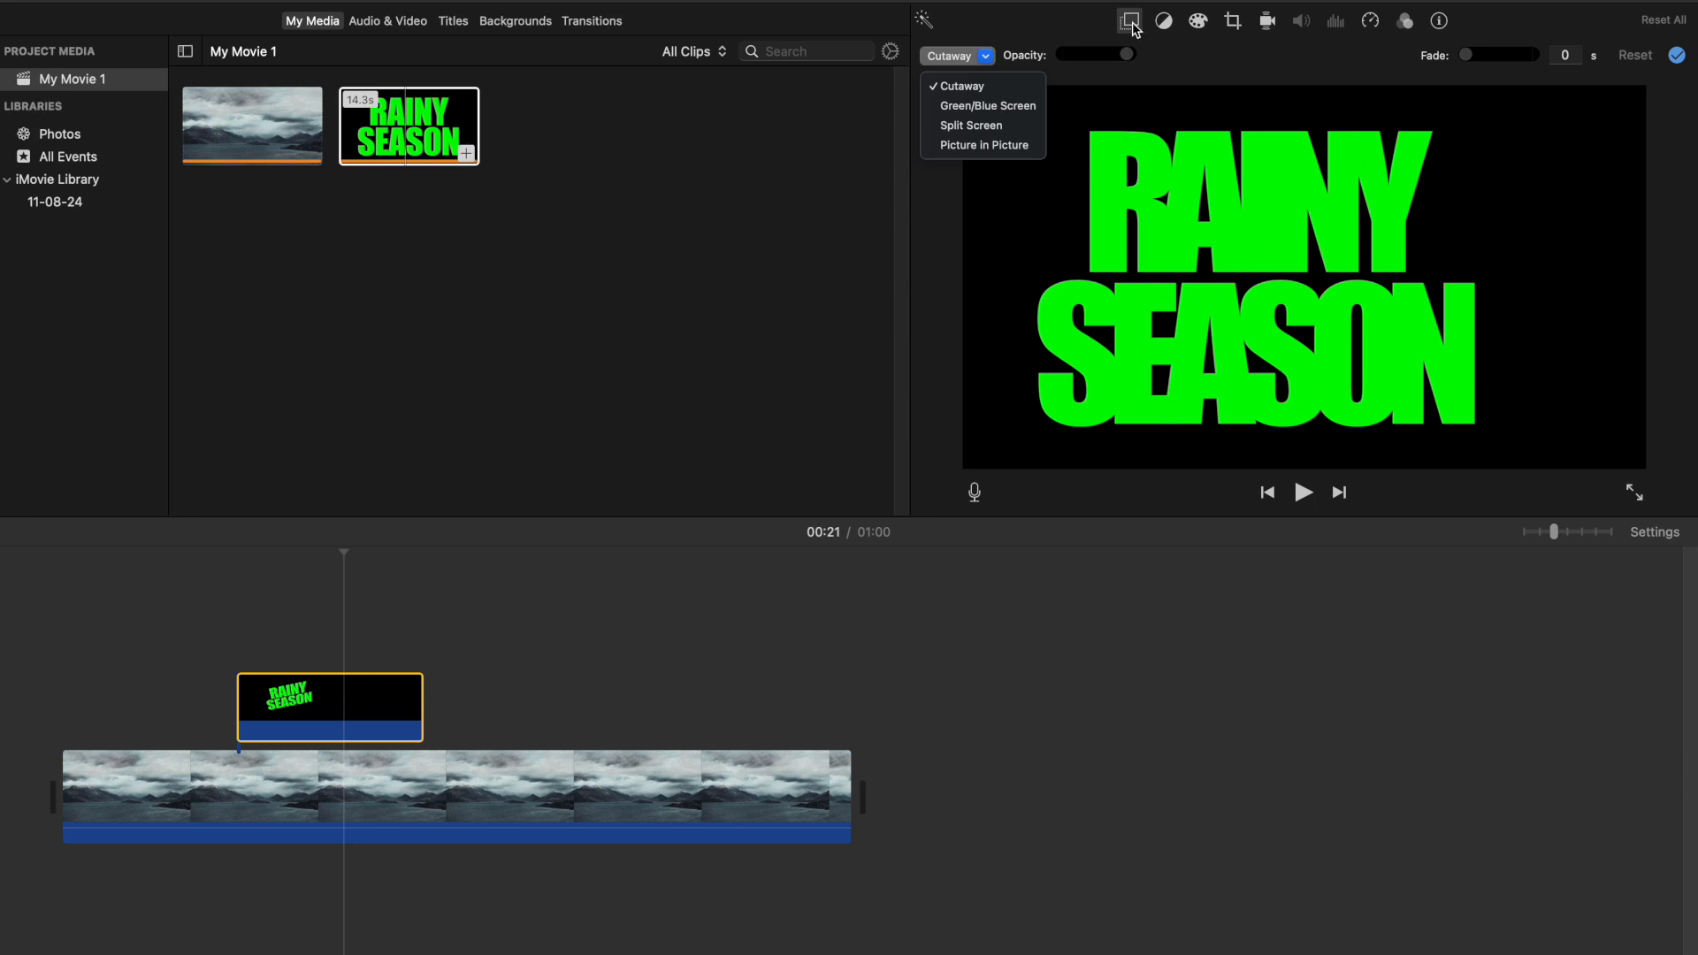
{"action": "left_click", "coordinate": [987, 106]}
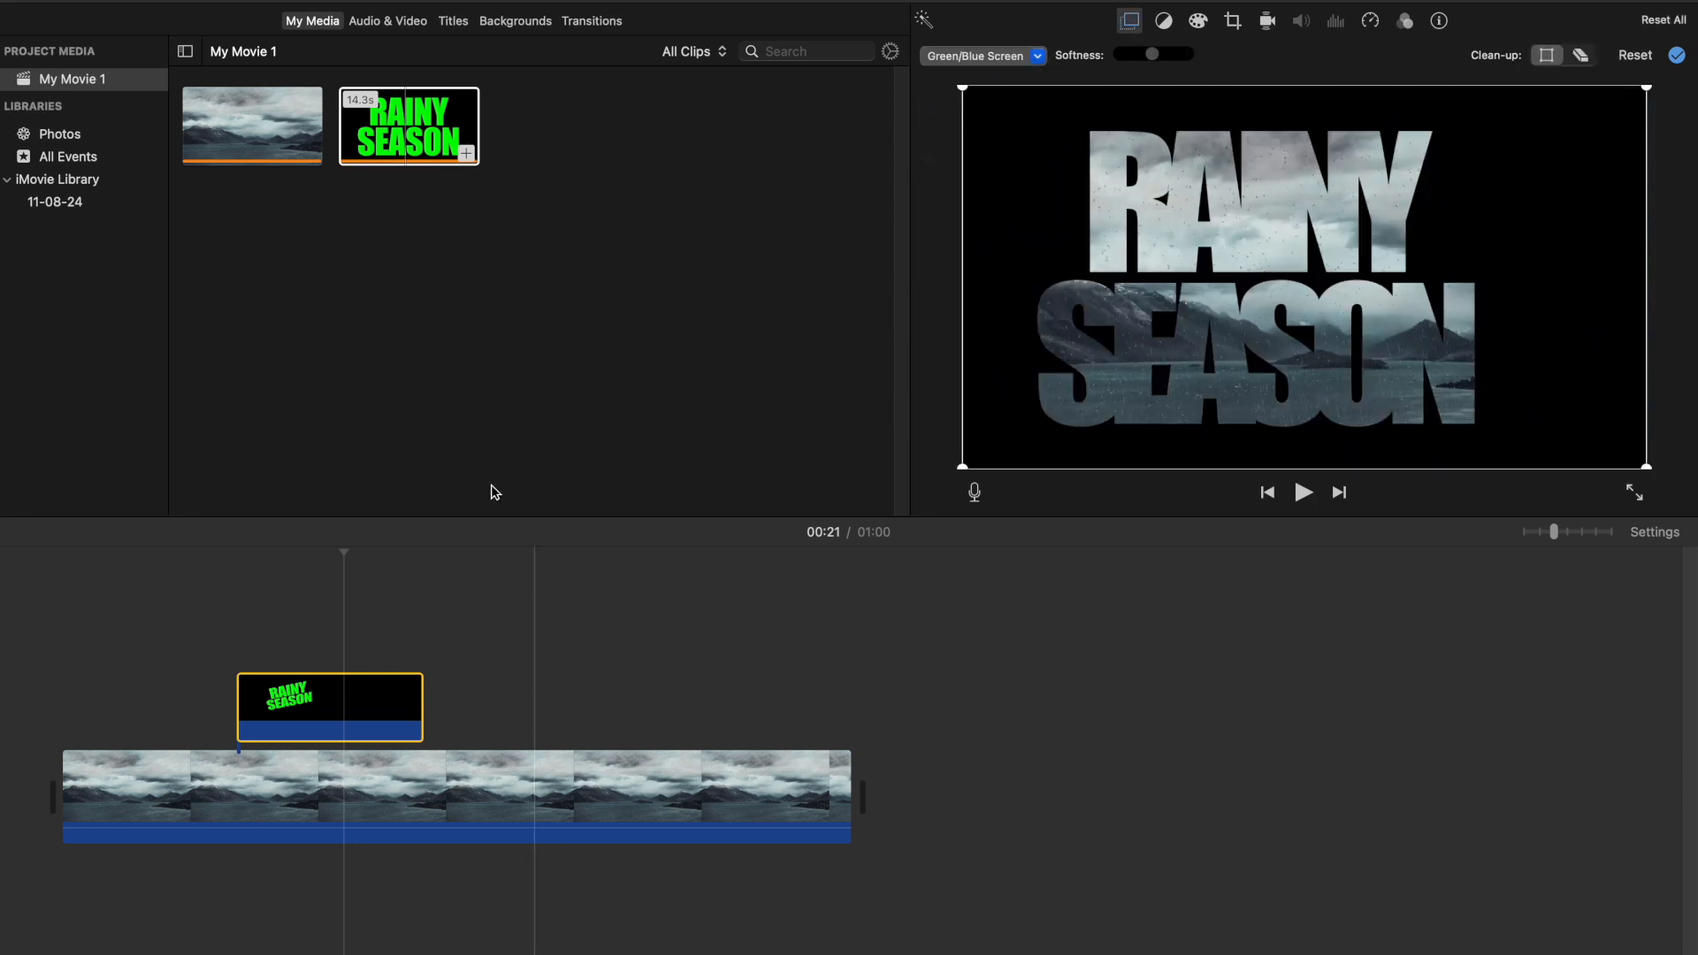
{"action": "left_click", "coordinate": [130, 632]}
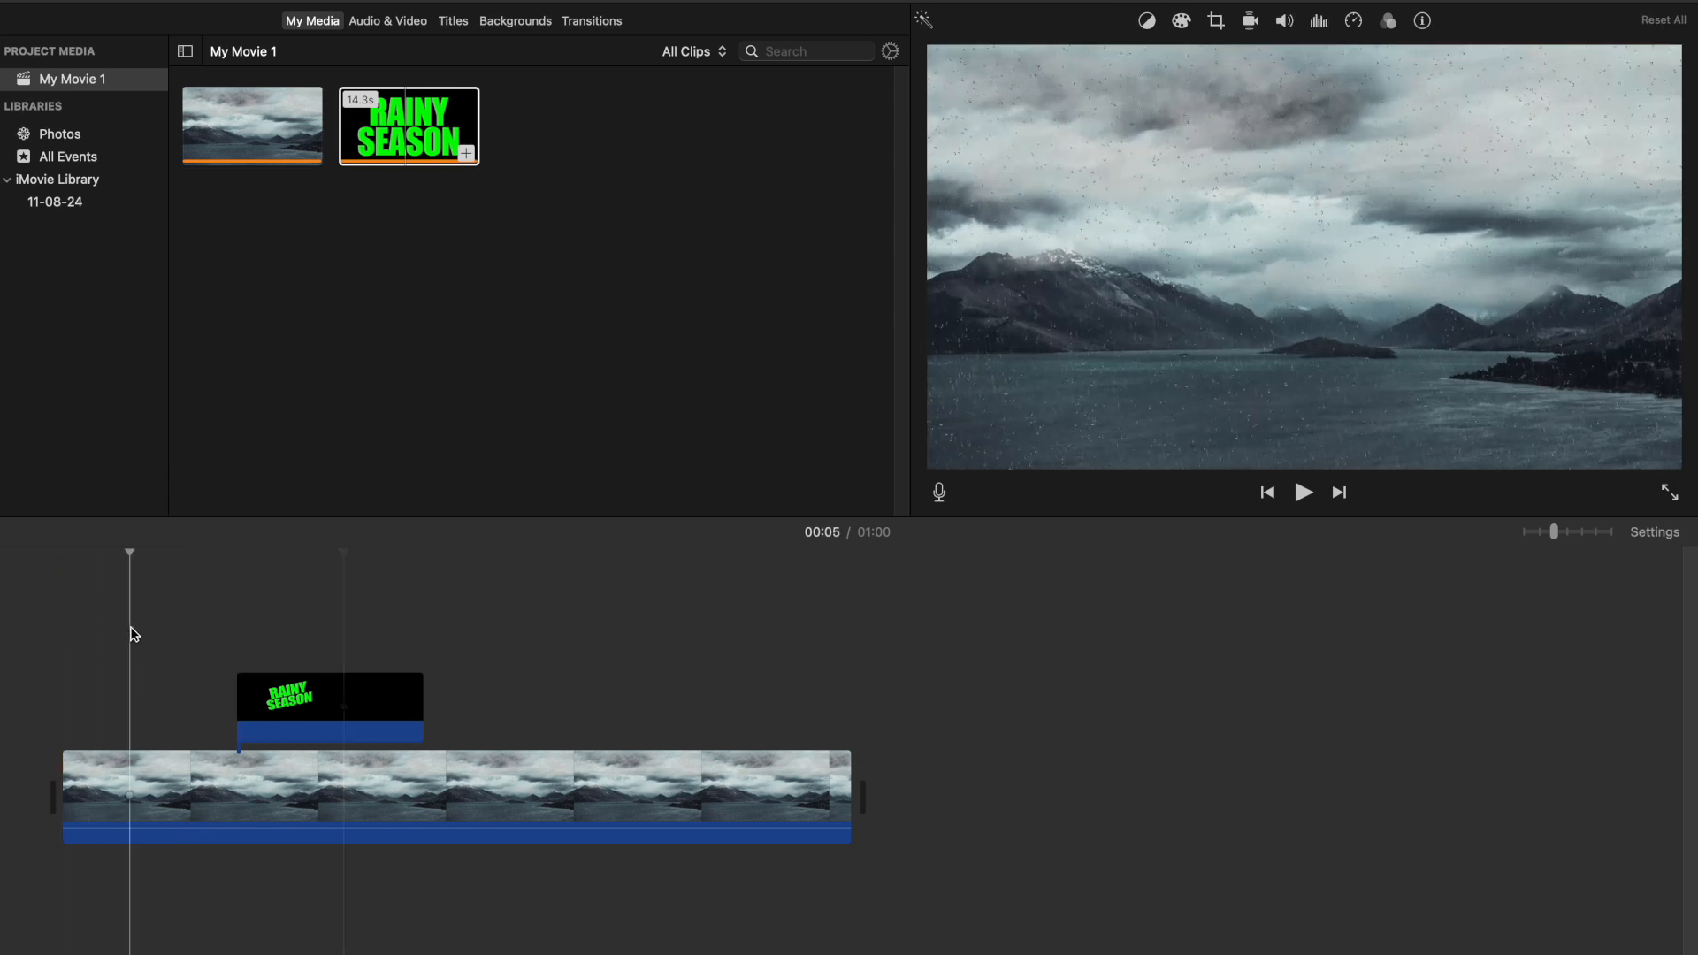
{"action": "key", "text": "space"}
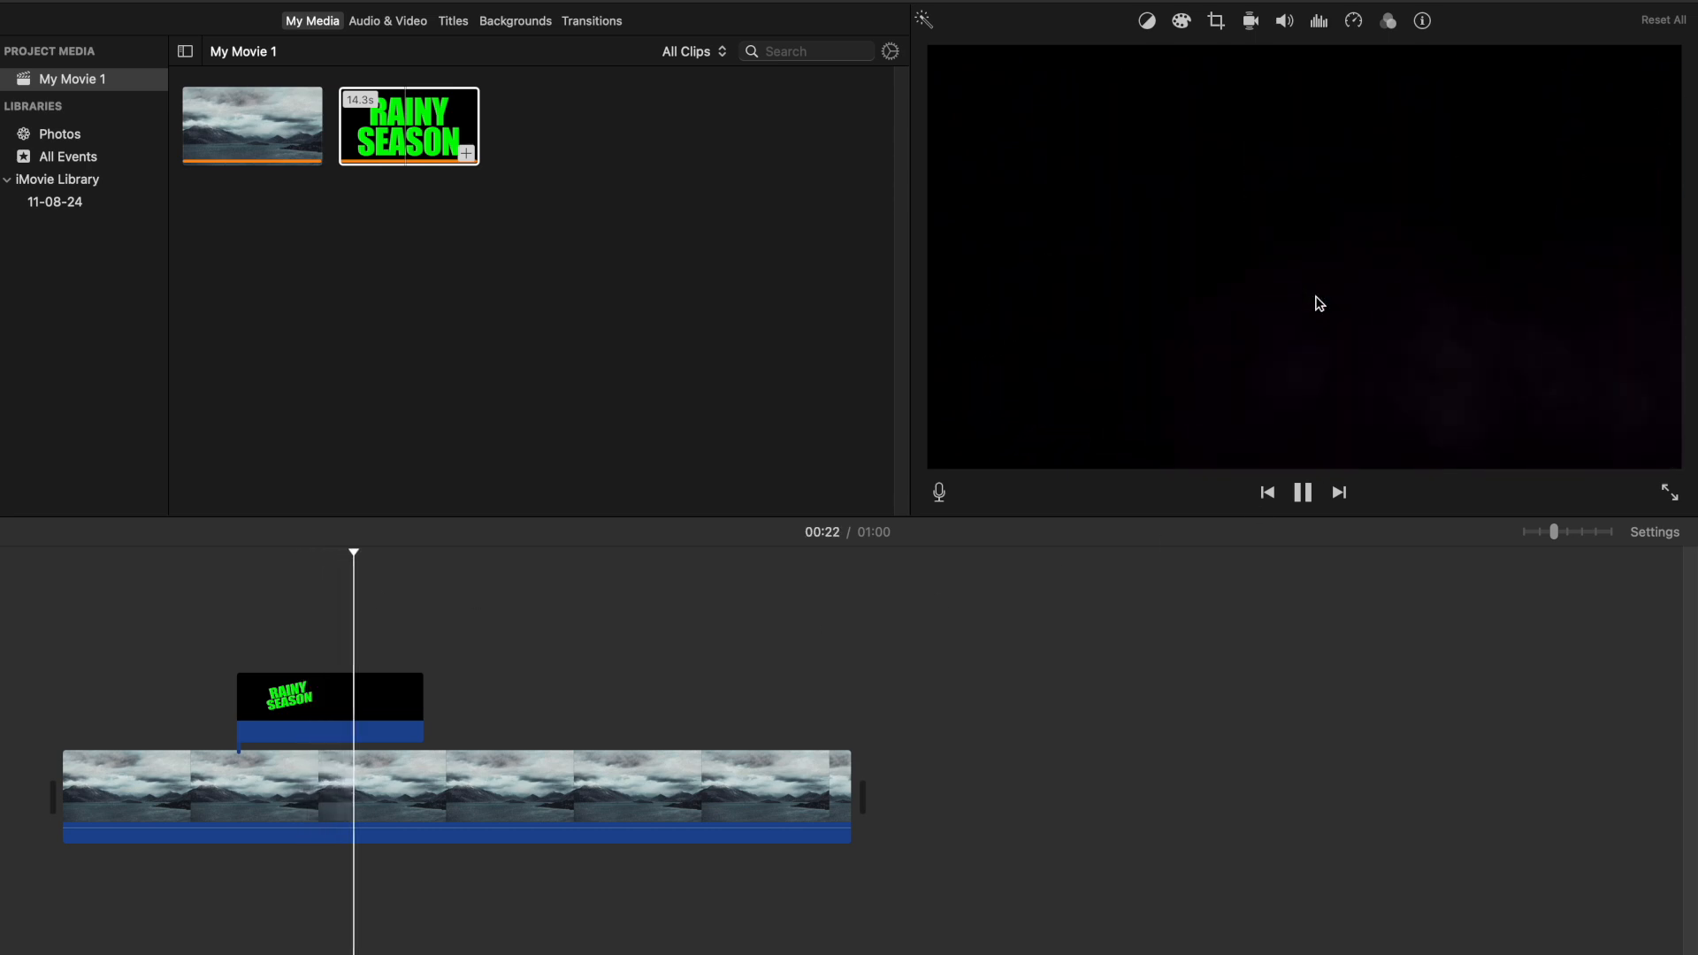
Move the RAINY SEASON overlay to the very start of the background clip.
{"action": "left_click", "coordinate": [341, 712]}
{"action": "left_click_drag", "start_coordinate": [342, 713], "coordinate": [167, 714]}
{"action": "left_click", "coordinate": [179, 721]}
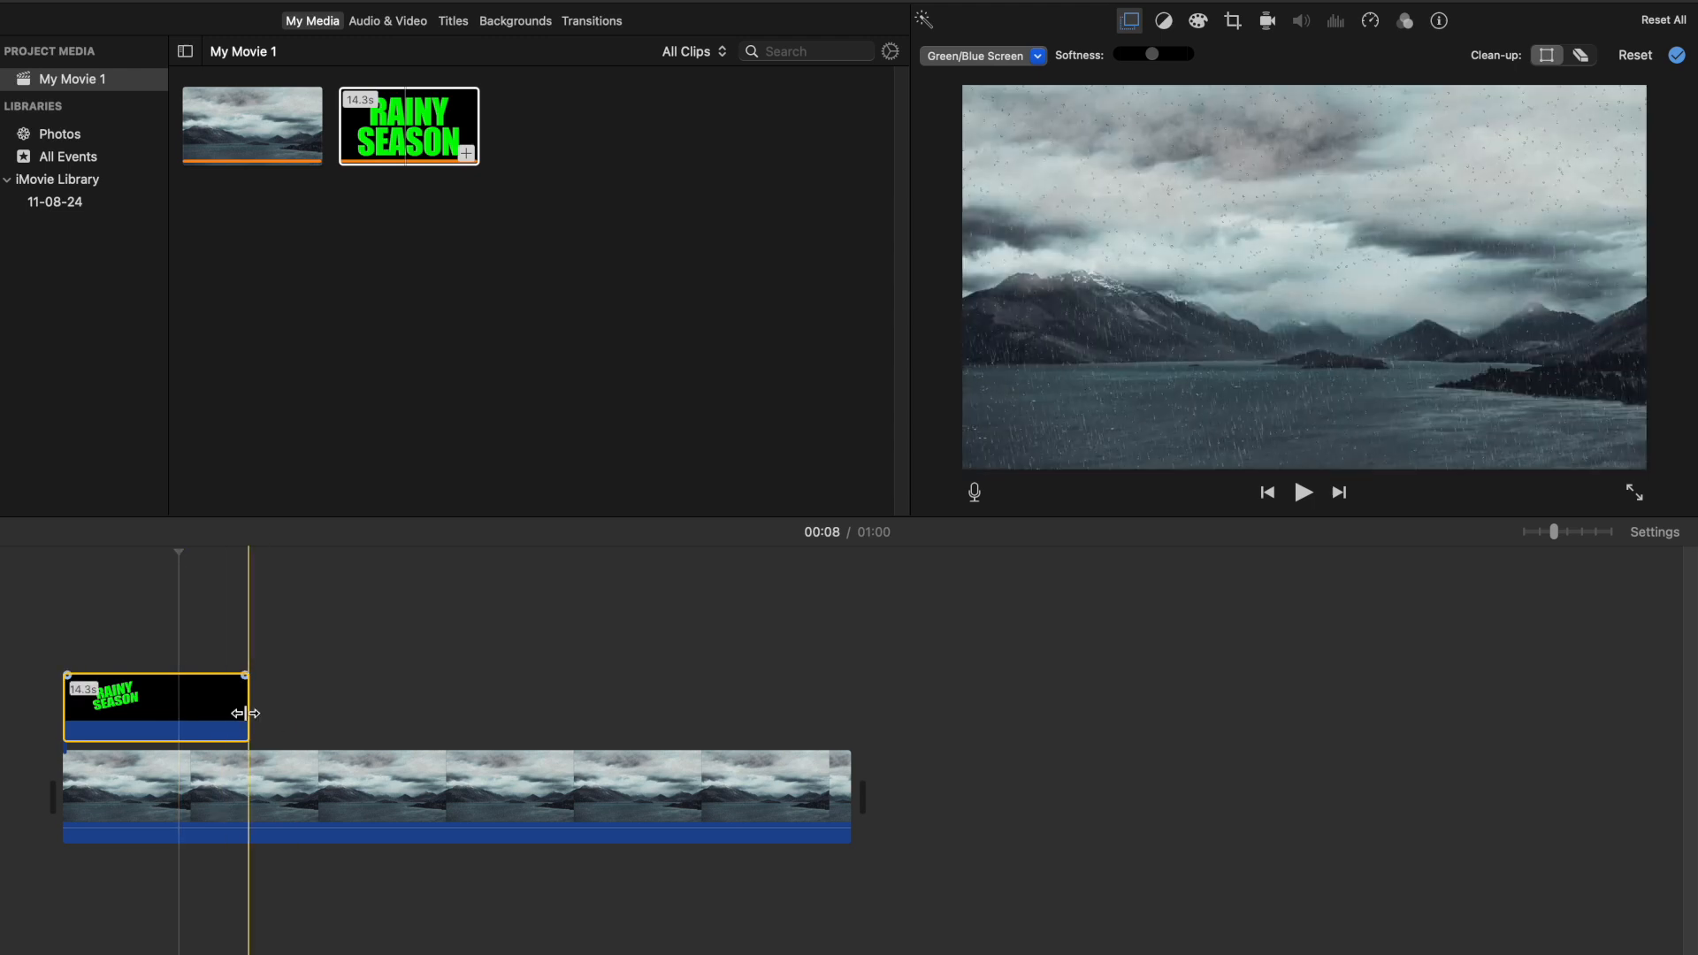
Trim the overlay's empty end to leave about 7.5 s, and cut off the blank opening before the lettering appears.
{"action": "left_click_drag", "start_coordinate": [246, 713], "coordinate": [167, 711]}
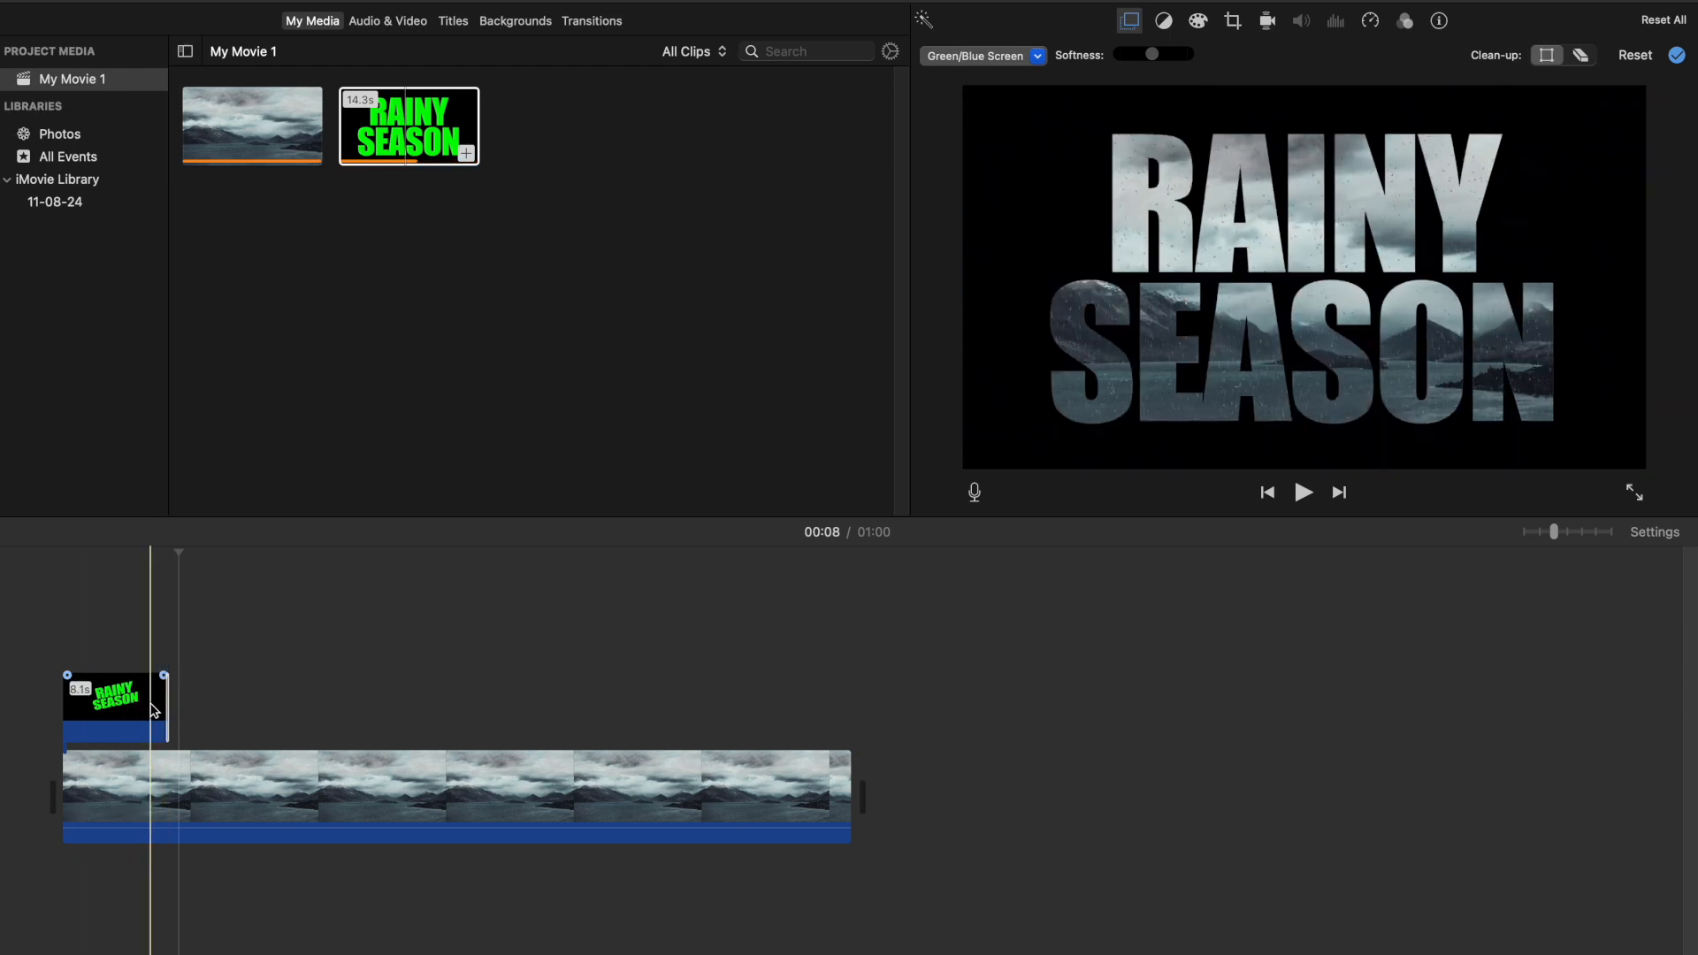
{"action": "left_click_drag", "start_coordinate": [167, 705], "coordinate": [159, 704]}
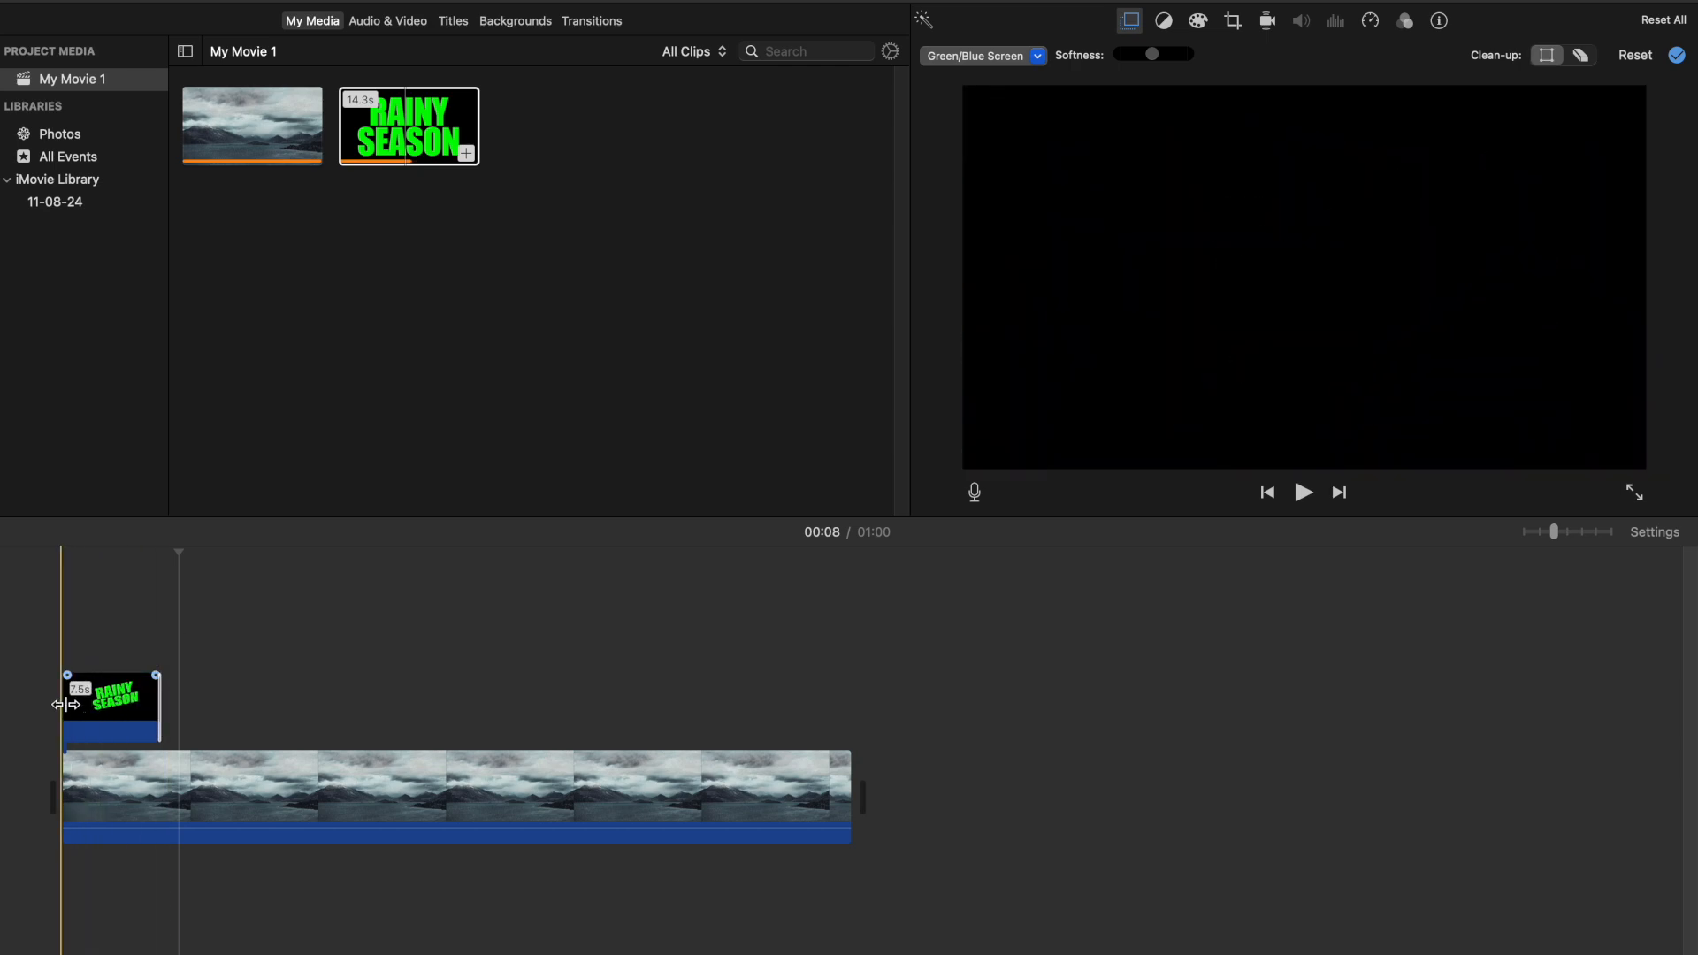
{"action": "left_click_drag", "start_coordinate": [62, 704], "coordinate": [102, 707]}
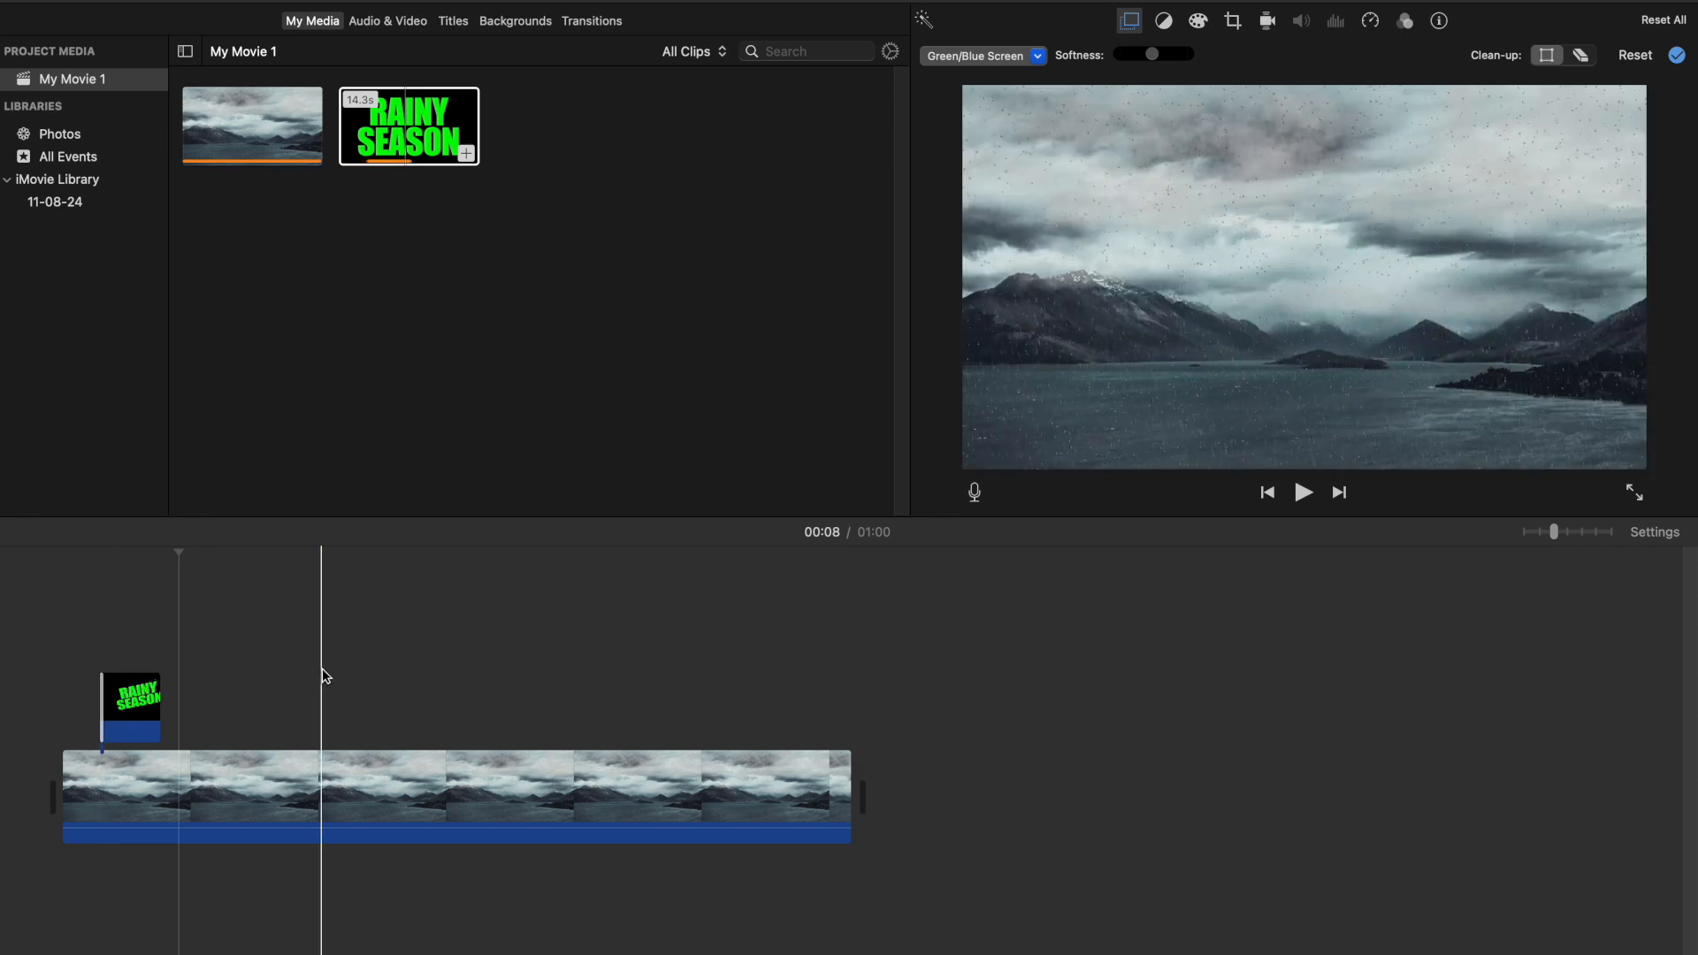
Move the trimmed overlay back to the timeline start, trim the background clip to end with it, and return the playhead to the beginning.
{"action": "left_click", "coordinate": [322, 679]}
{"action": "left_click_drag", "start_coordinate": [135, 713], "coordinate": [112, 725]}
{"action": "left_click", "coordinate": [440, 788]}
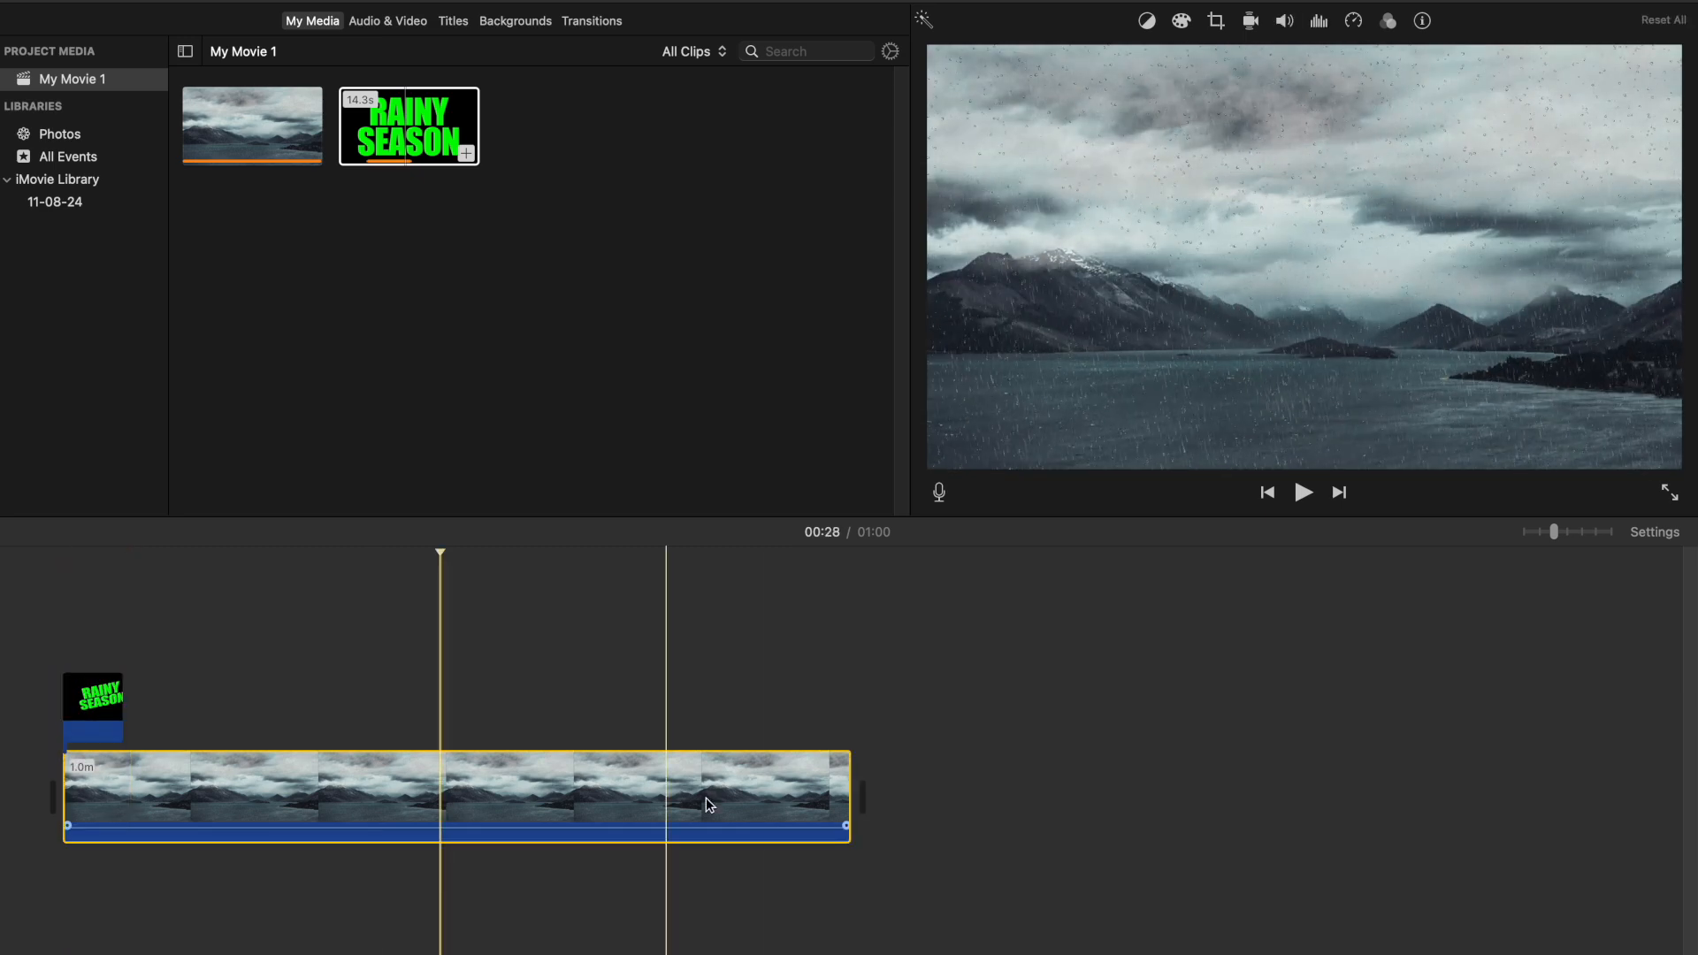
{"action": "left_click_drag", "start_coordinate": [848, 803], "coordinate": [124, 808]}
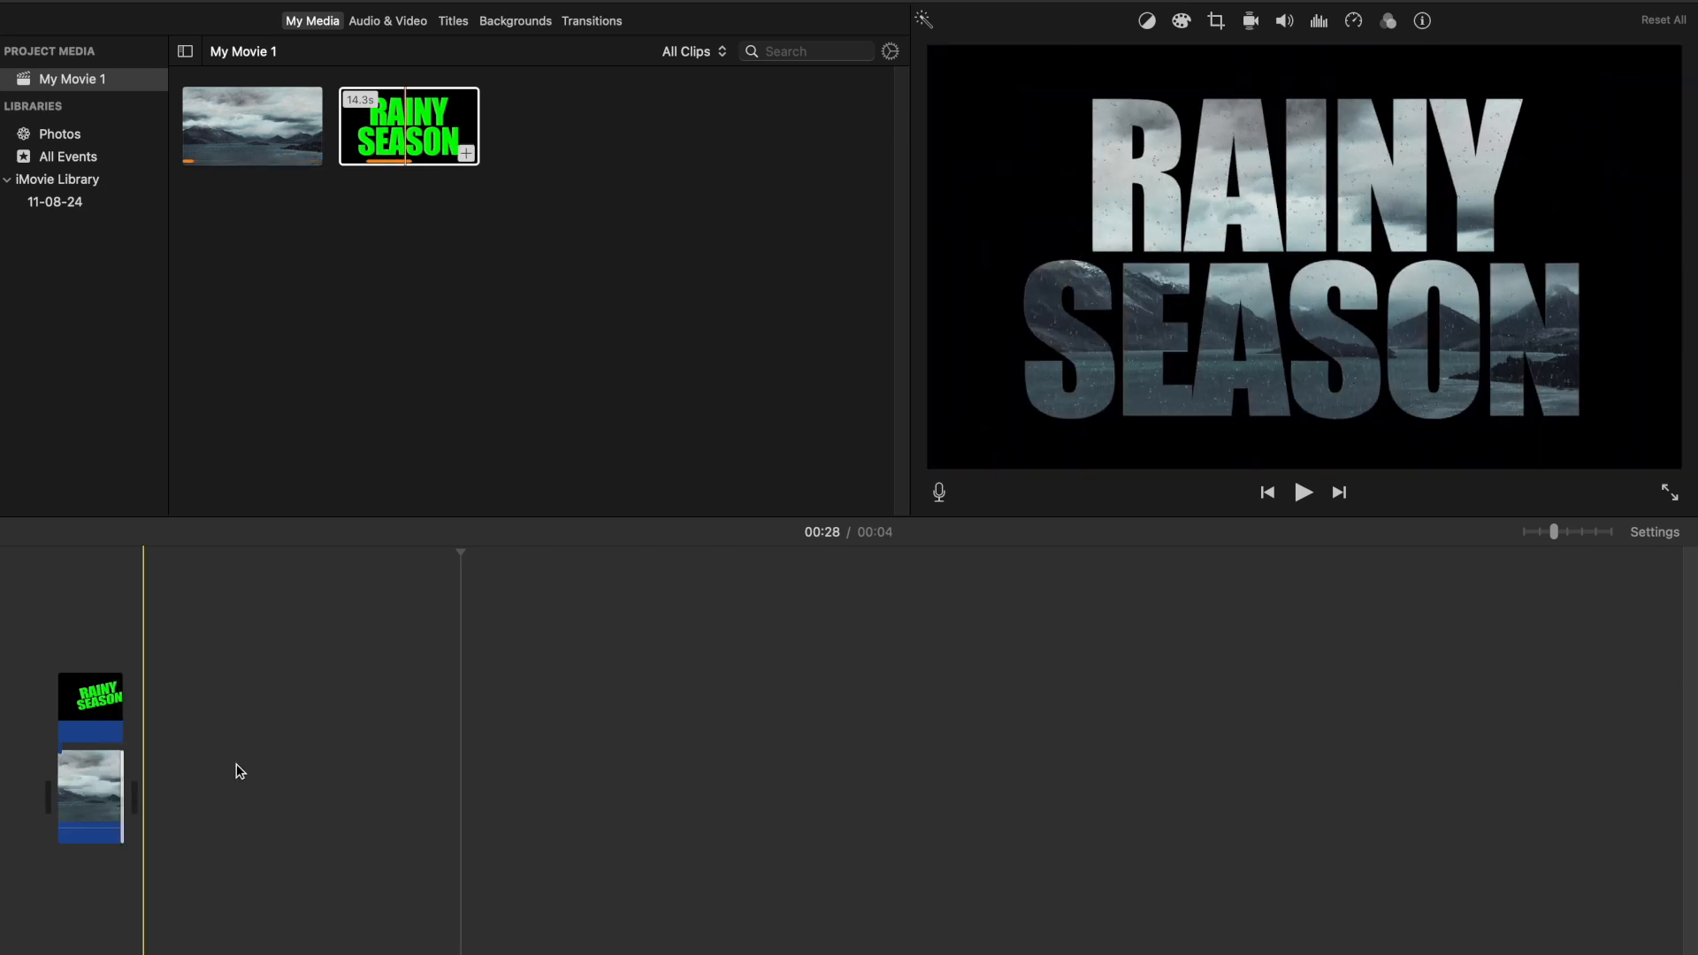
{"action": "left_click", "coordinate": [59, 659]}
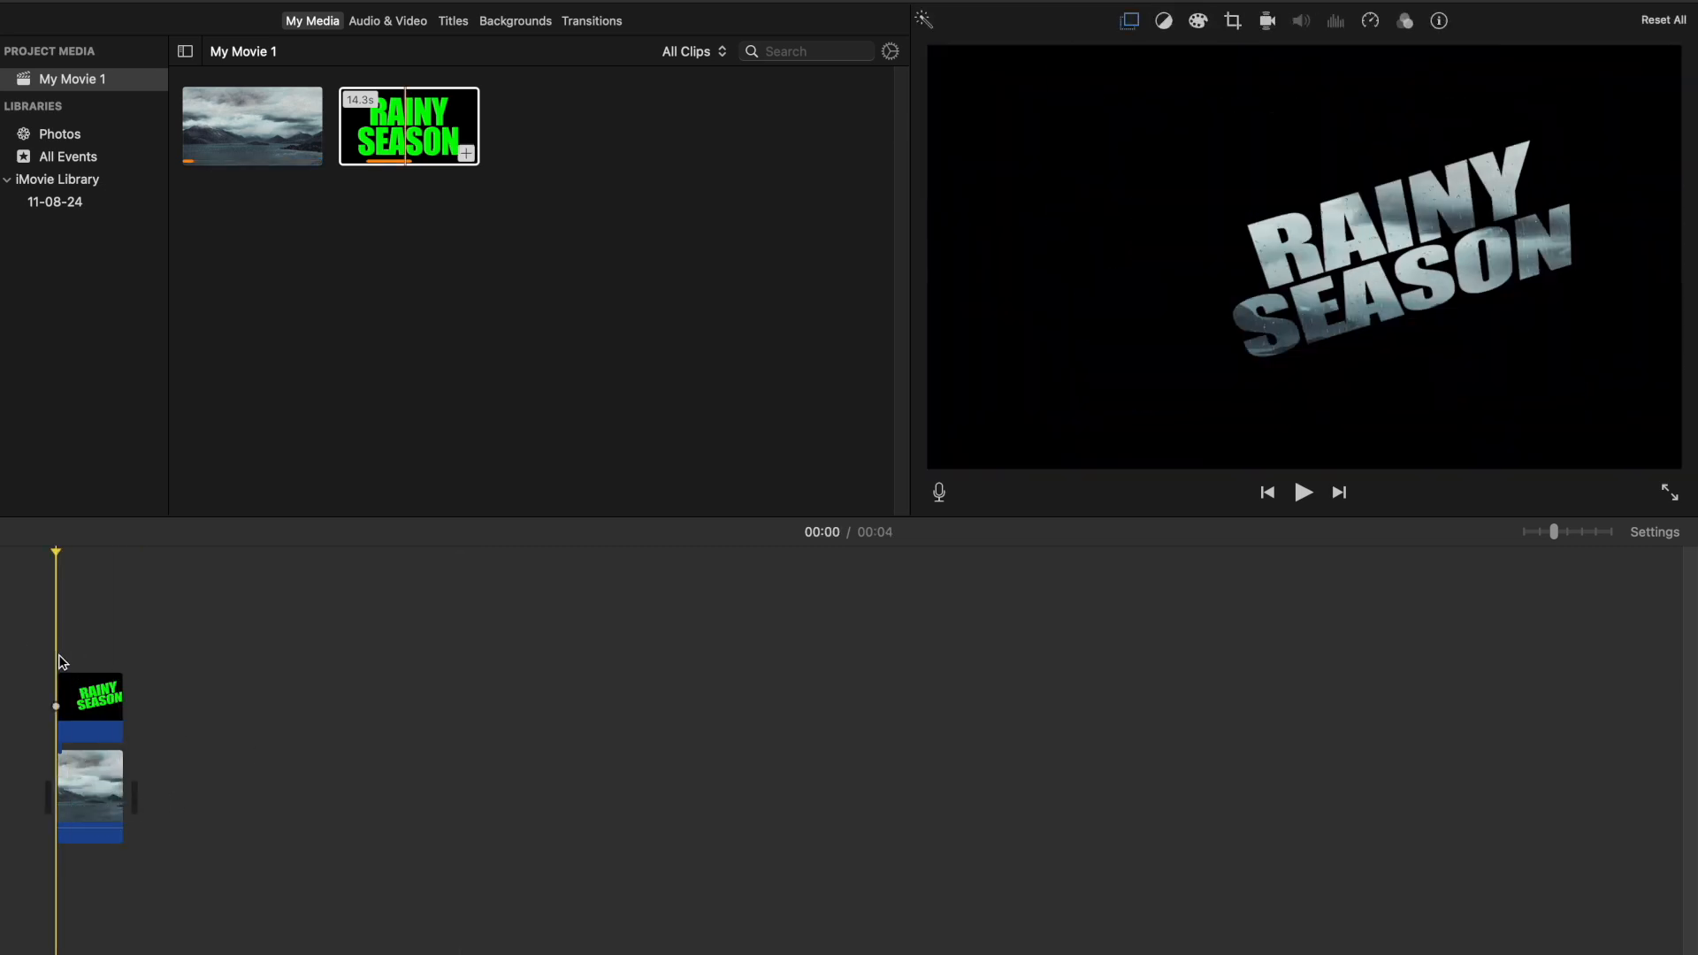
Play the trimmed RAINY SEASON text mask from the beginning in full screen, and return to the editor when it ends.
{"action": "key", "text": "space"}
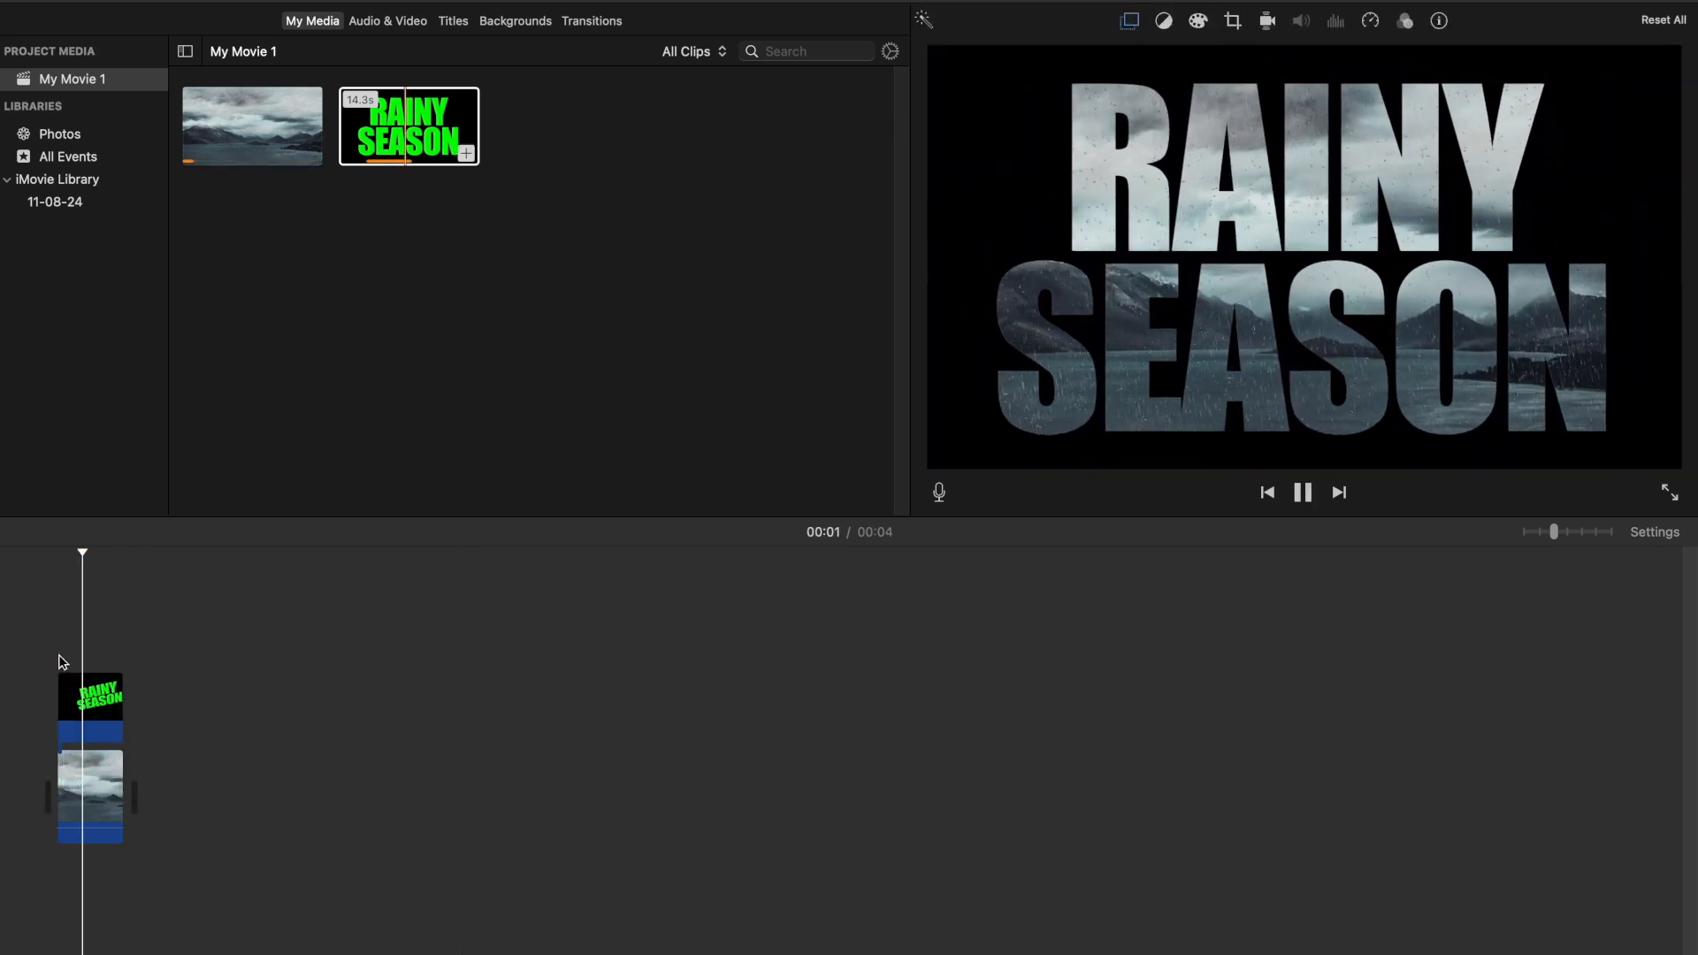
{"action": "left_click", "coordinate": [1671, 492]}
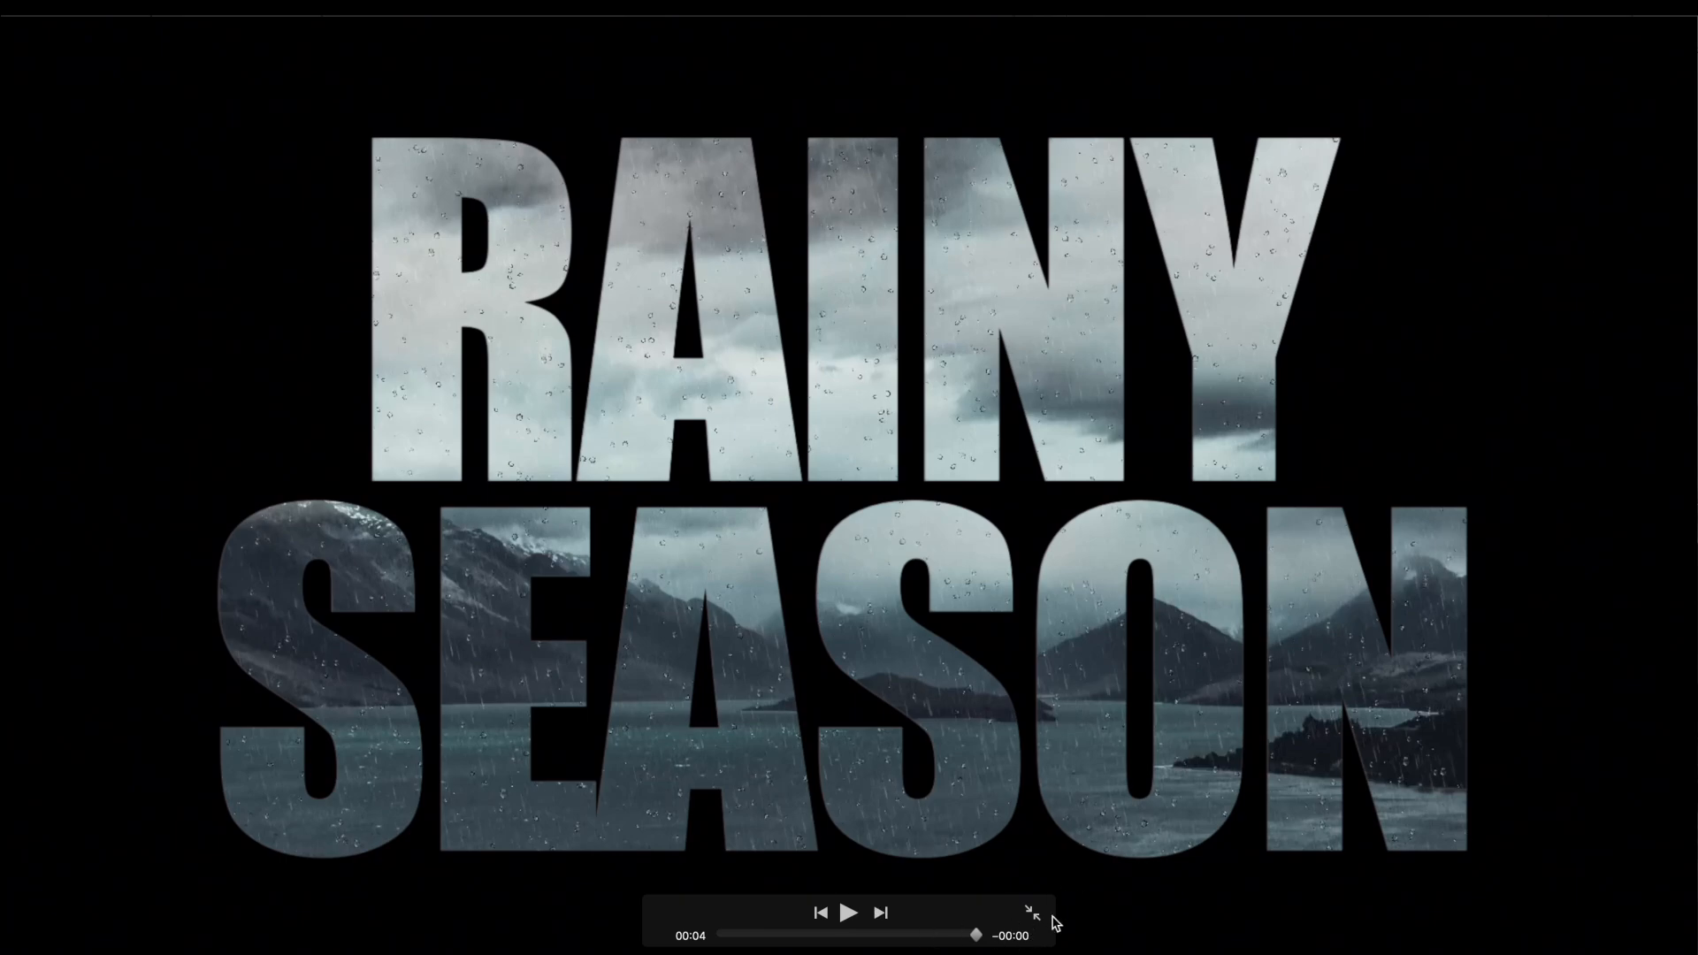
{"action": "left_click", "coordinate": [1029, 915]}
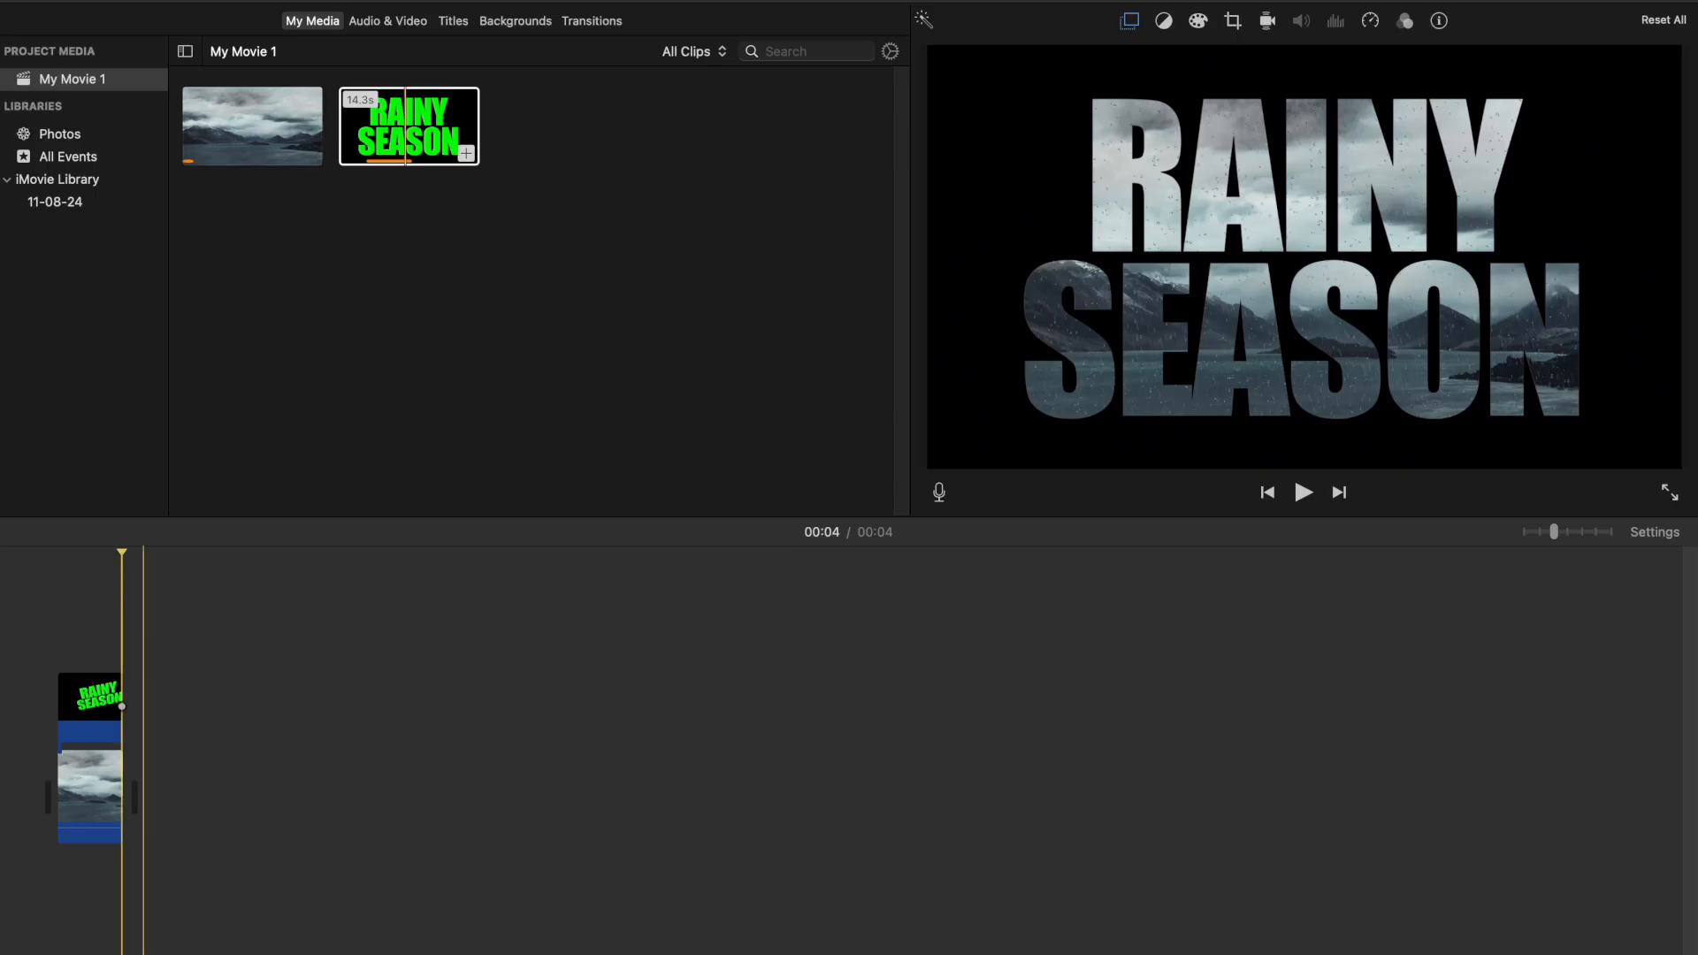
Extend the end of the rainy background clip to about 10 s and preview the movie from the start in full screen.
{"action": "left_click", "coordinate": [101, 796]}
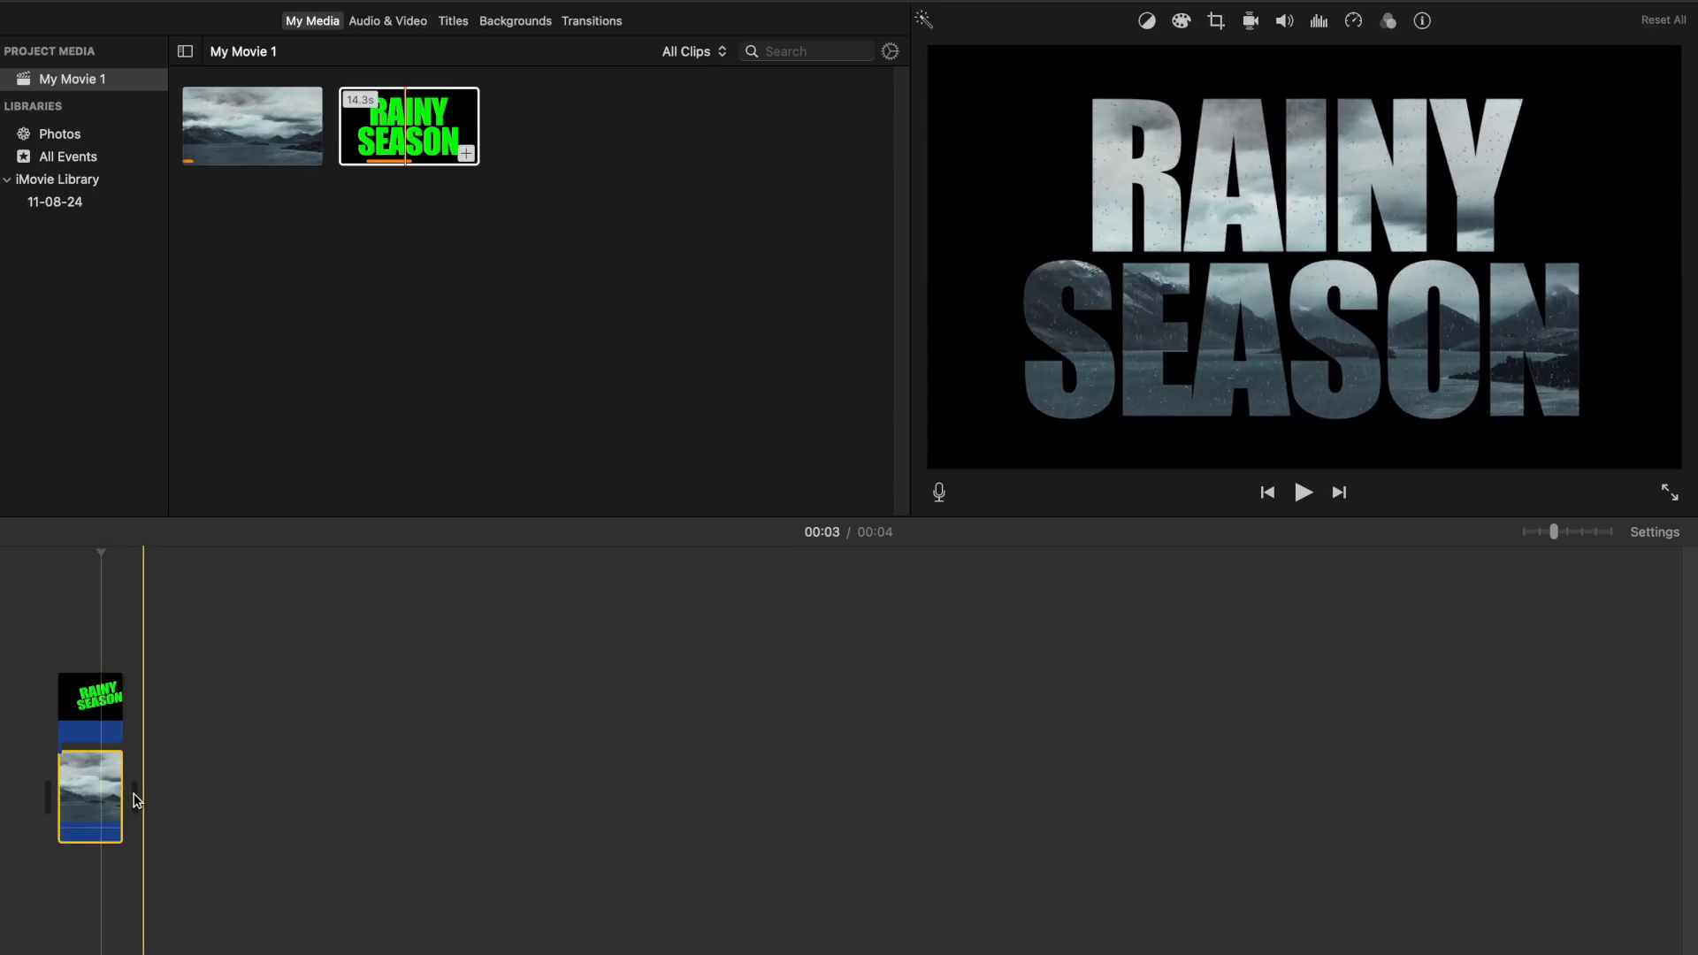
{"action": "left_click_drag", "start_coordinate": [121, 801], "coordinate": [201, 804]}
{"action": "left_click", "coordinate": [67, 638]}
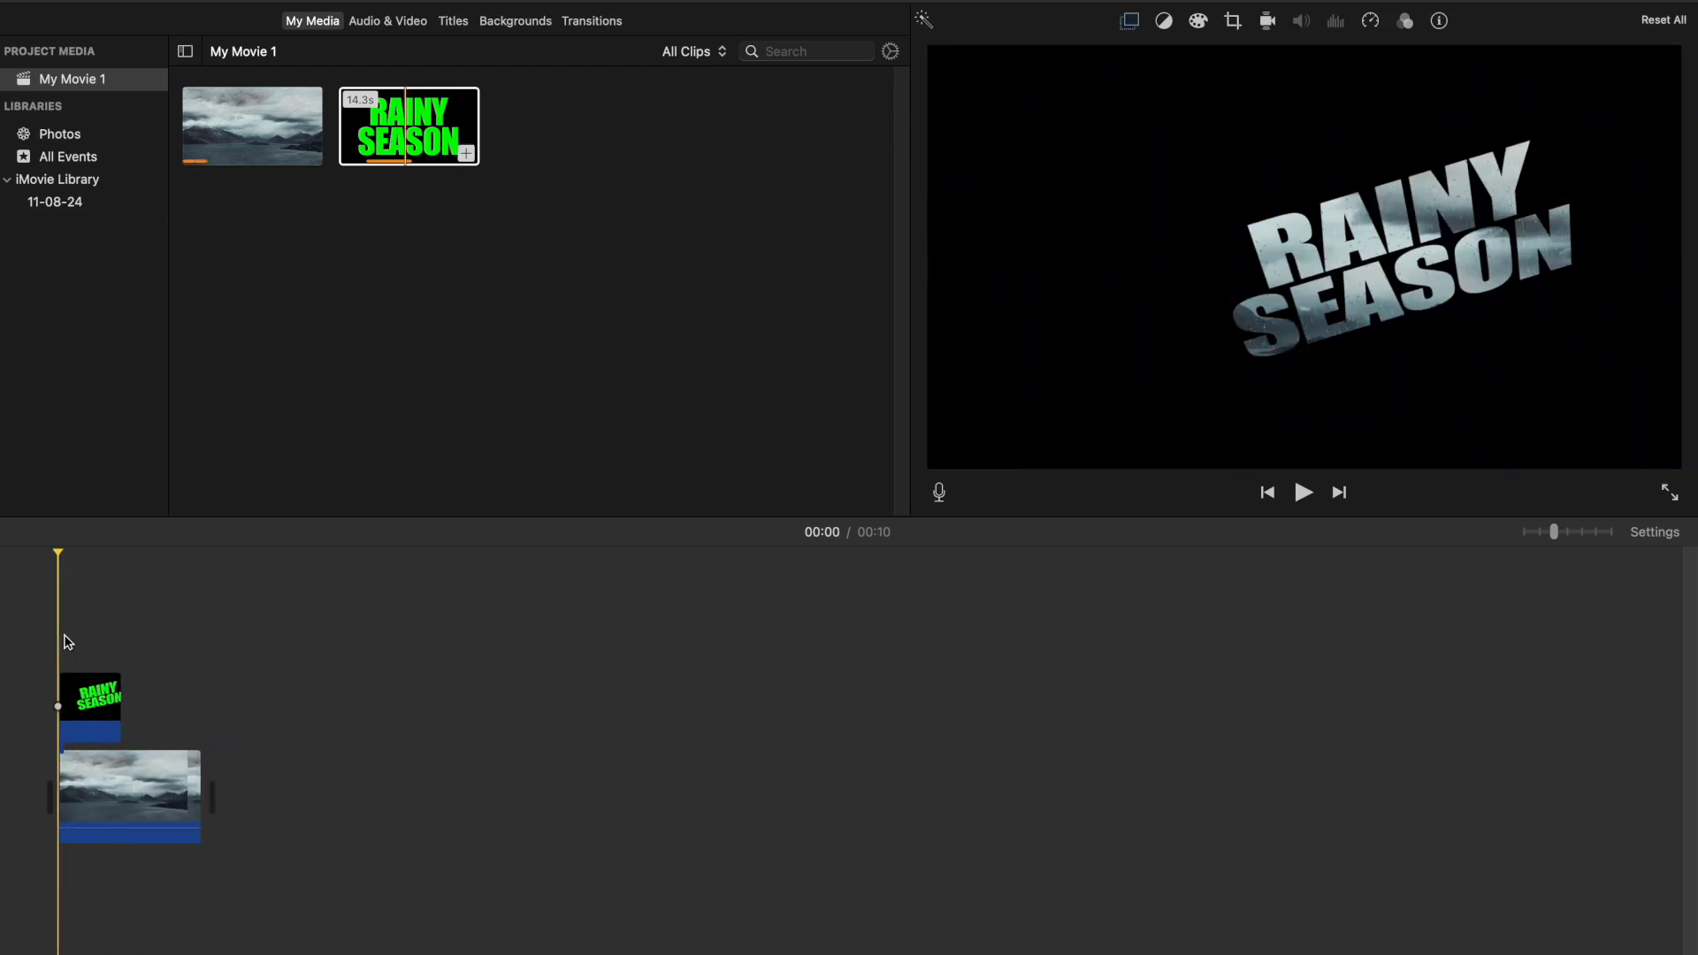
{"action": "key", "text": "space"}
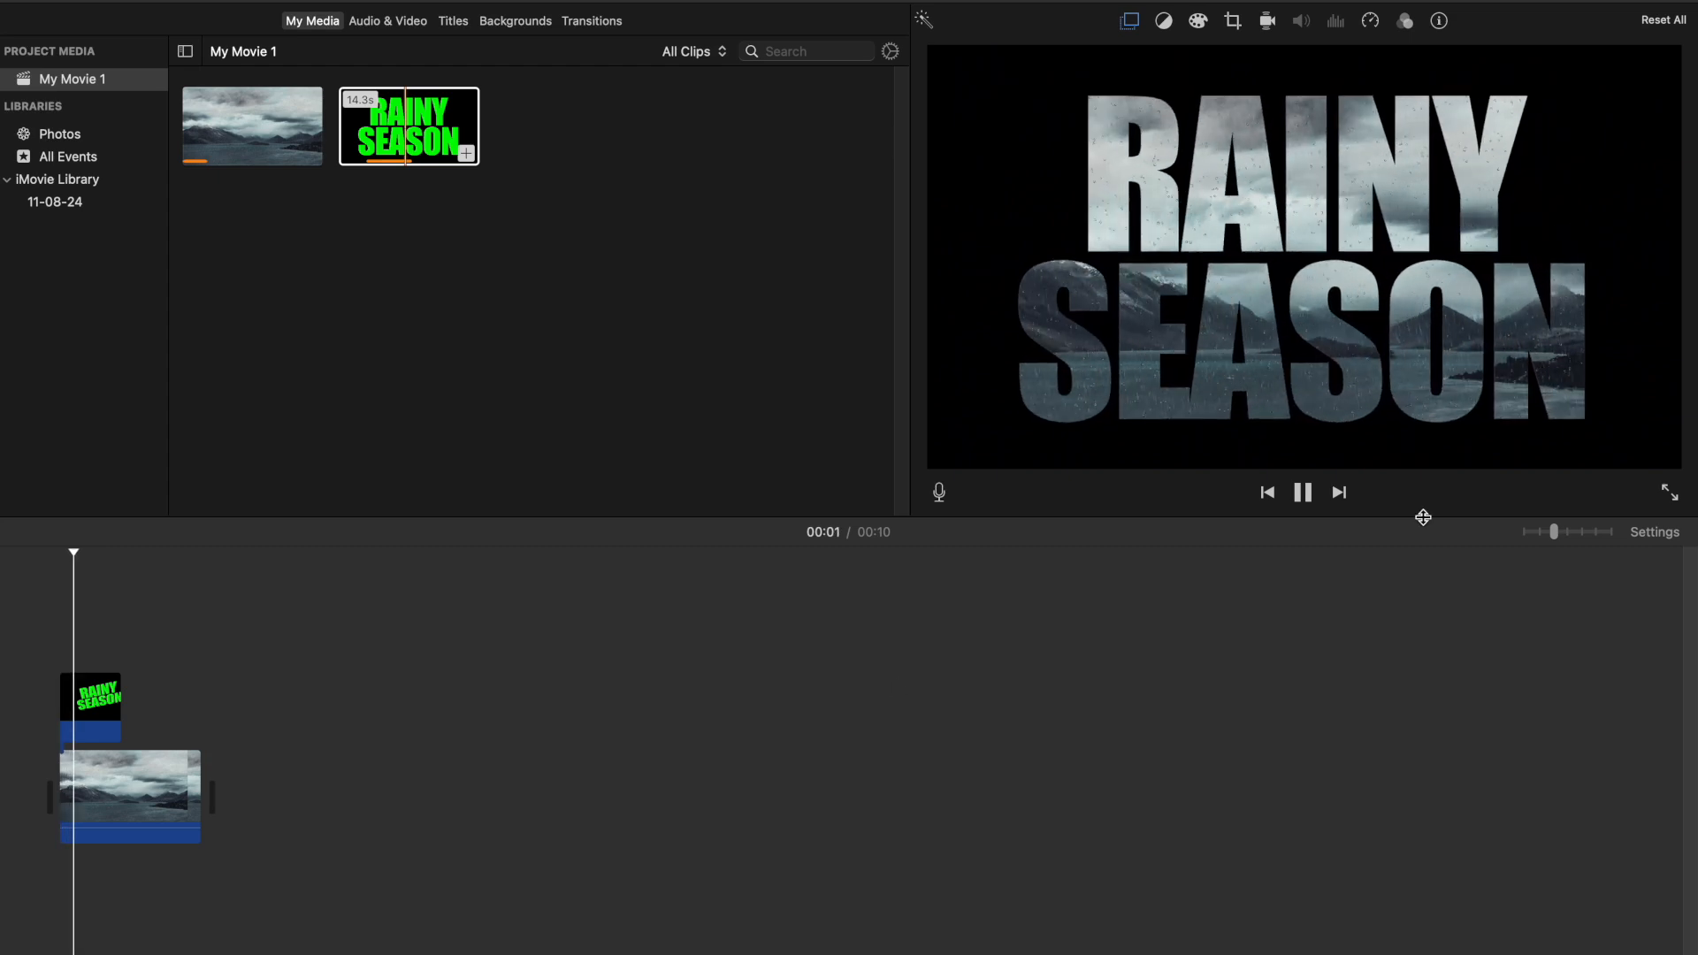
{"action": "left_click", "coordinate": [1662, 489]}
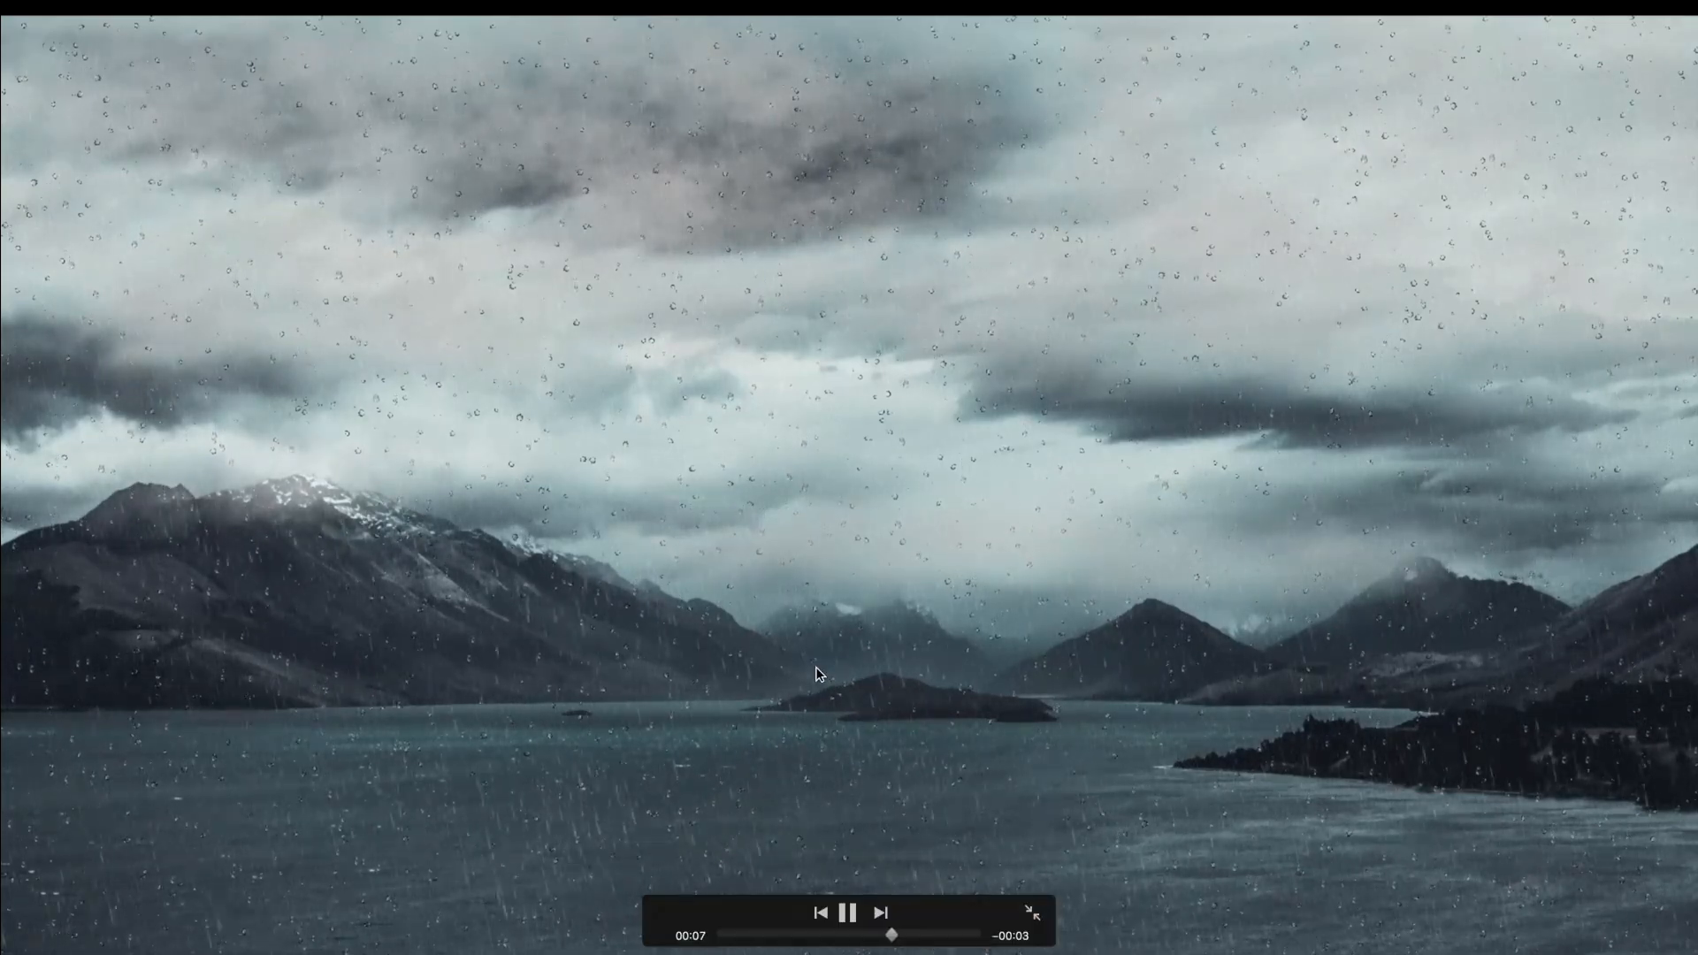
{"action": "left_click", "coordinate": [1032, 913]}
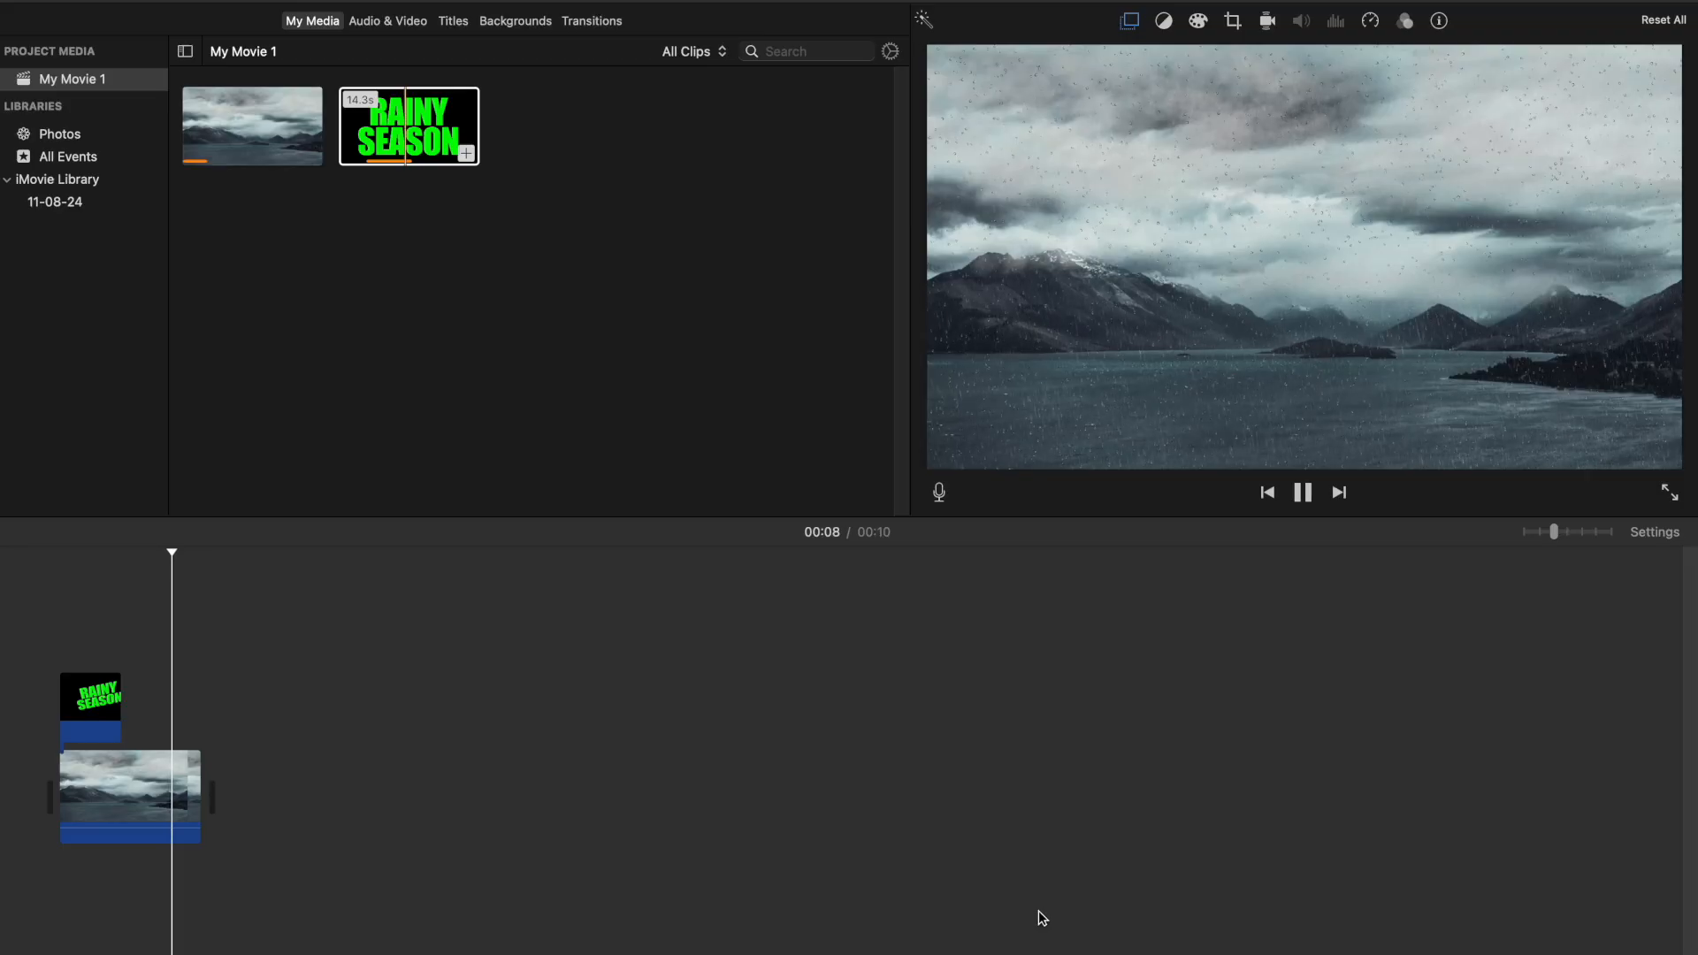
Lengthen the RAINY SEASON overlay's end beyond 6.4 s and extend the background clip to about 20 s.
{"action": "left_click", "coordinate": [95, 707]}
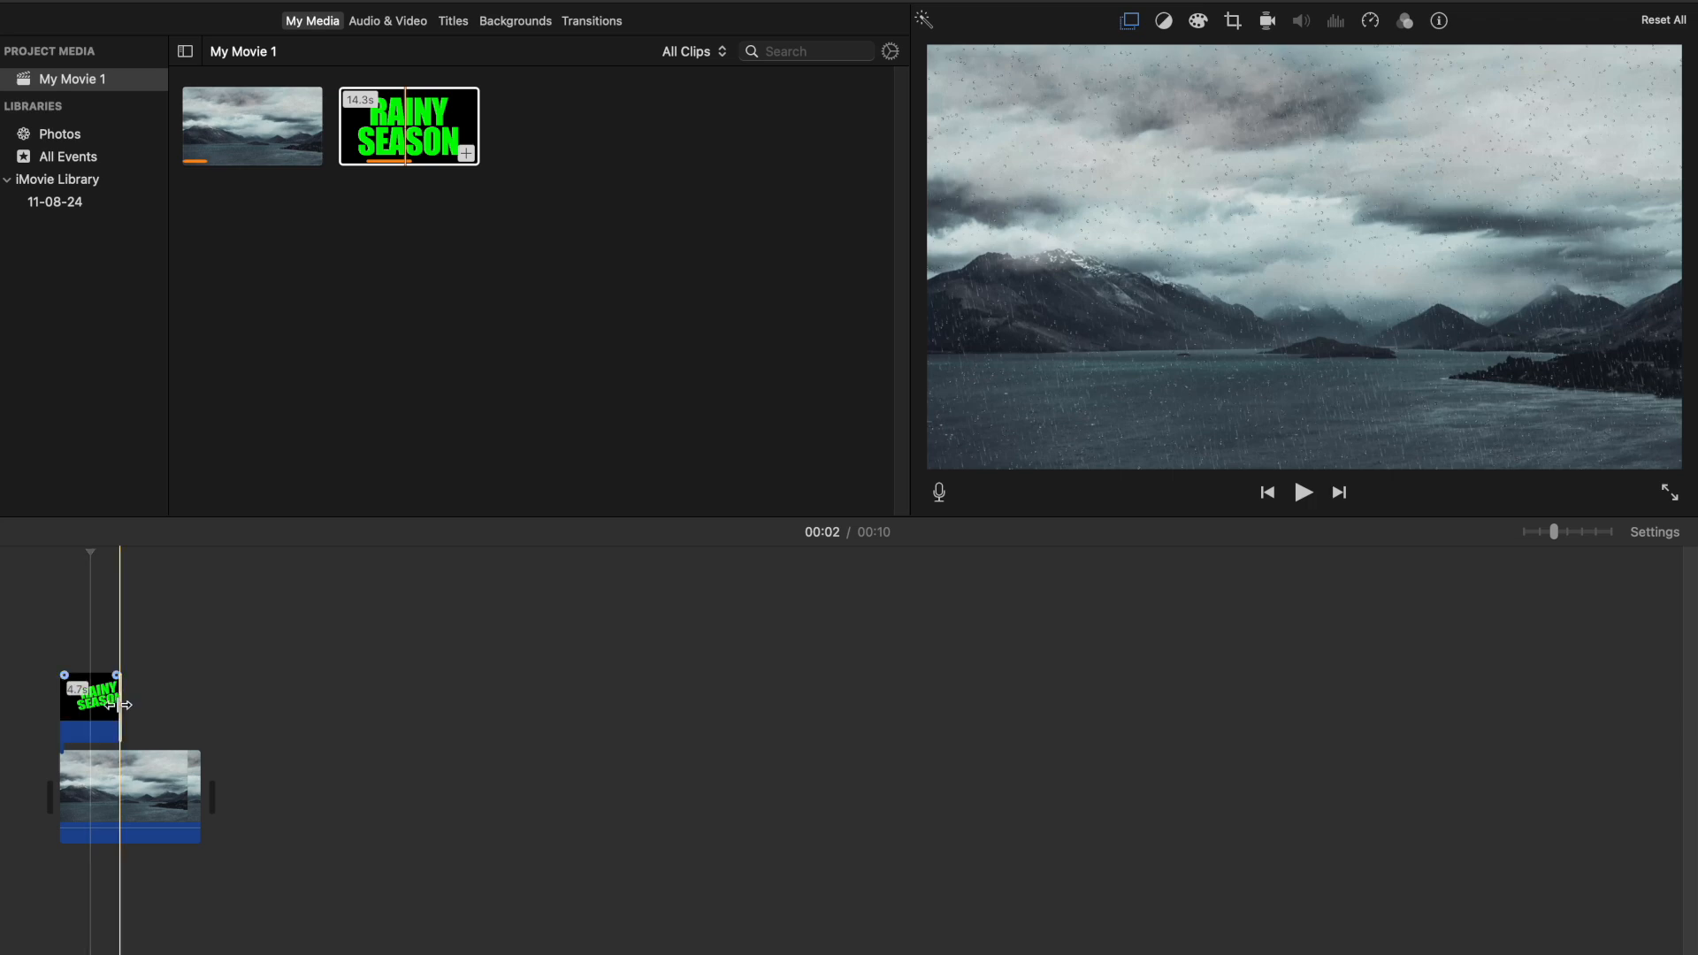
{"action": "left_click_drag", "start_coordinate": [121, 705], "coordinate": [141, 709]}
{"action": "left_click", "coordinate": [197, 800]}
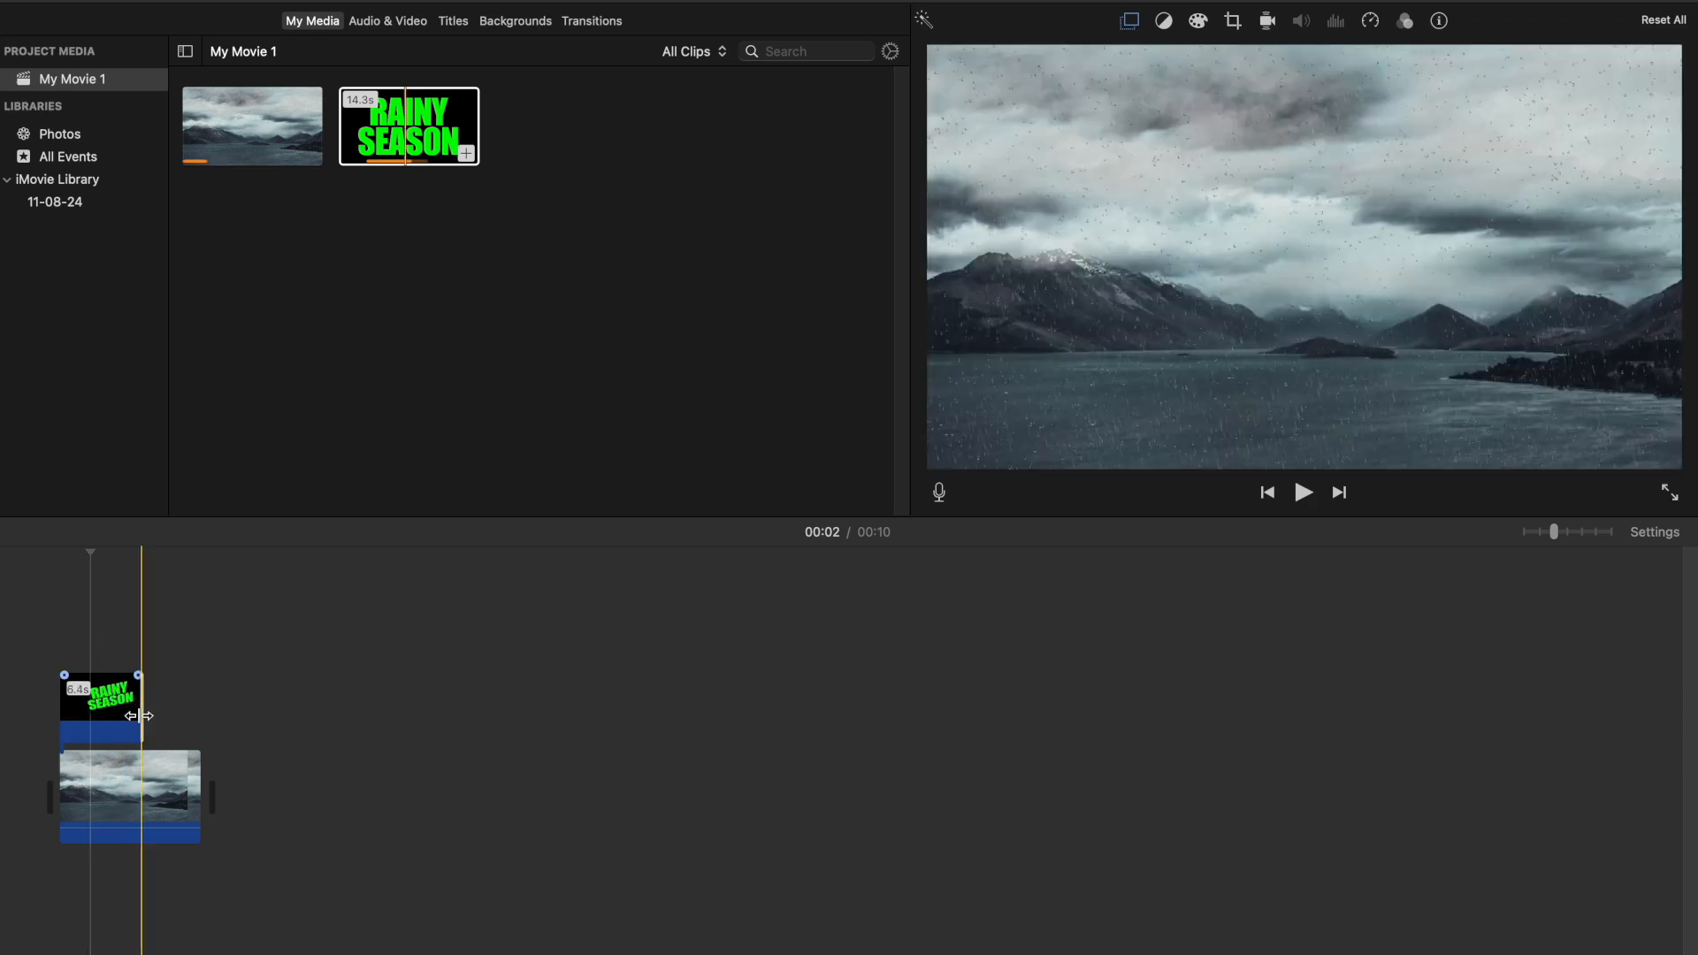
{"action": "left_click_drag", "start_coordinate": [201, 807], "coordinate": [329, 814]}
{"action": "left_click", "coordinate": [140, 712]}
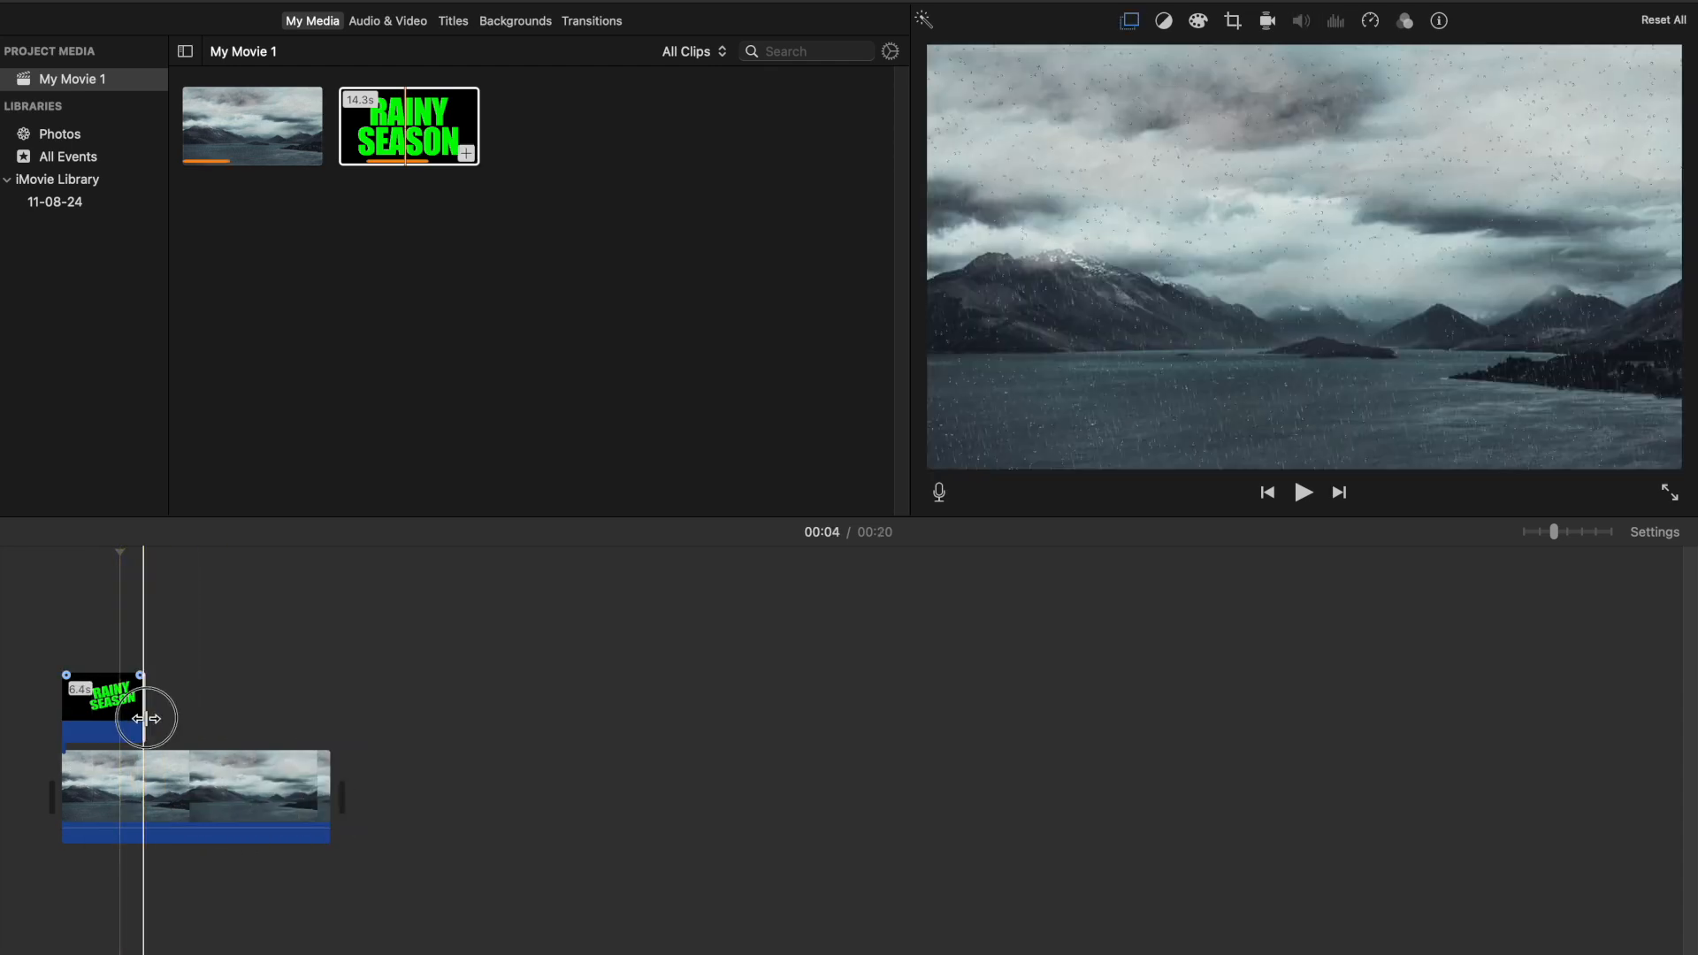
{"action": "left_click_drag", "start_coordinate": [141, 717], "coordinate": [165, 713]}
Play the lengthened movie from the start in full screen past the end of the lettering, and return to the editor.
{"action": "left_click", "coordinate": [50, 692]}
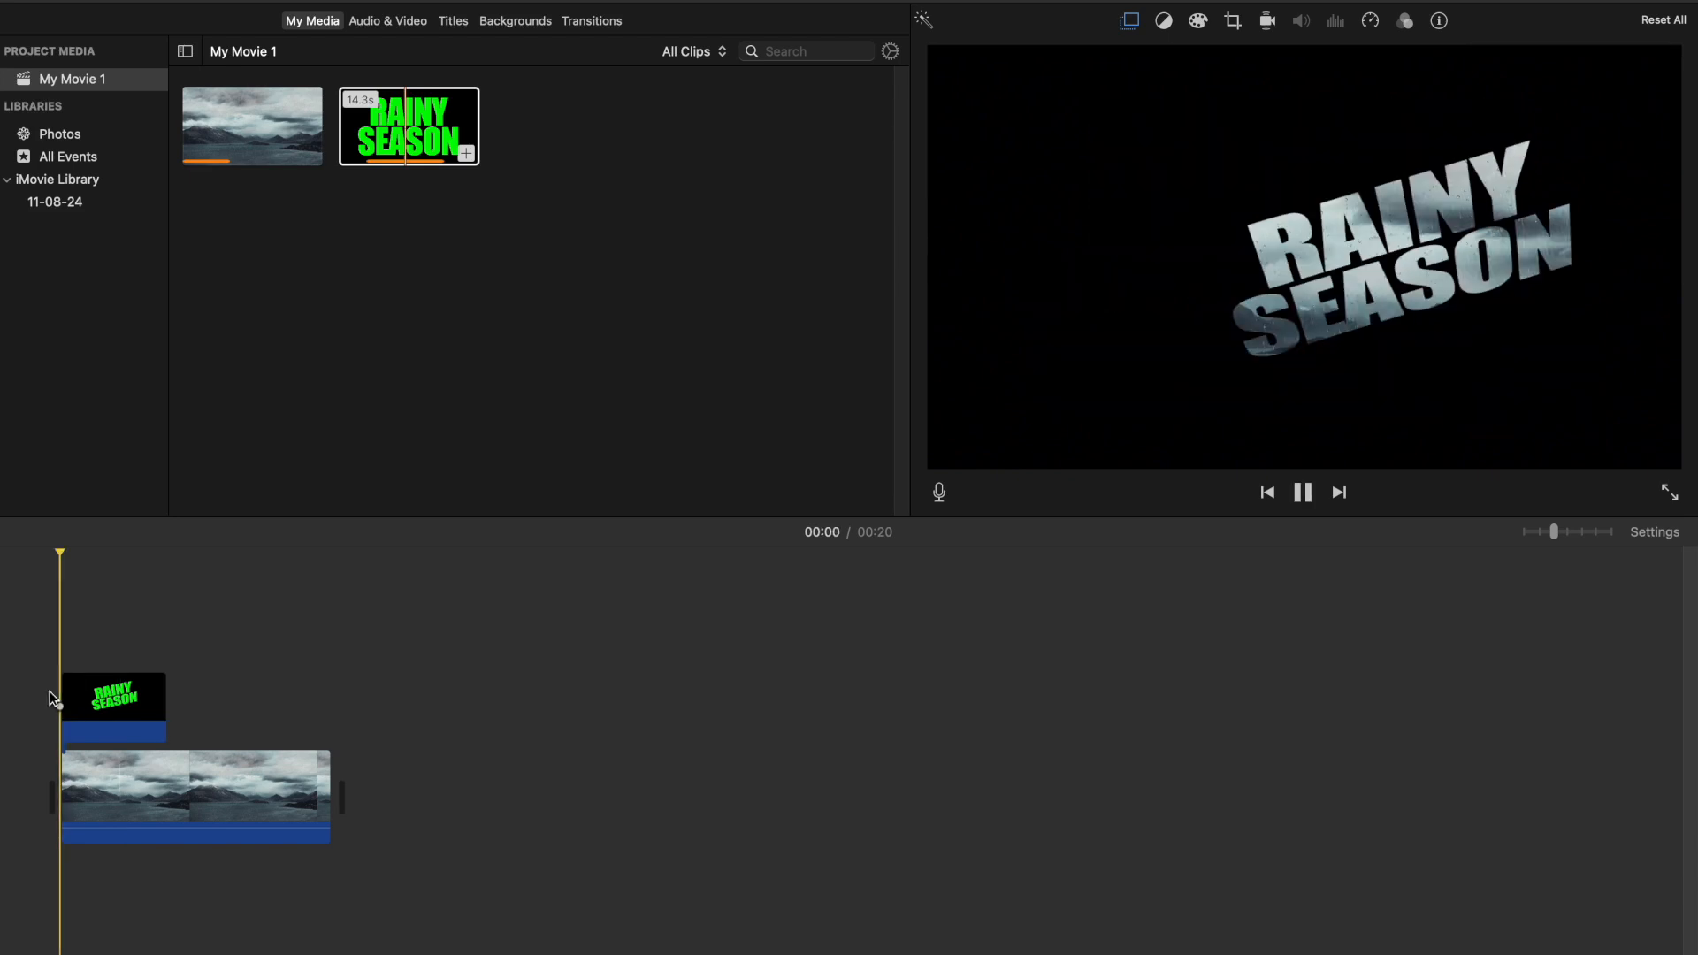
{"action": "key", "text": "space"}
{"action": "left_click", "coordinate": [1668, 493]}
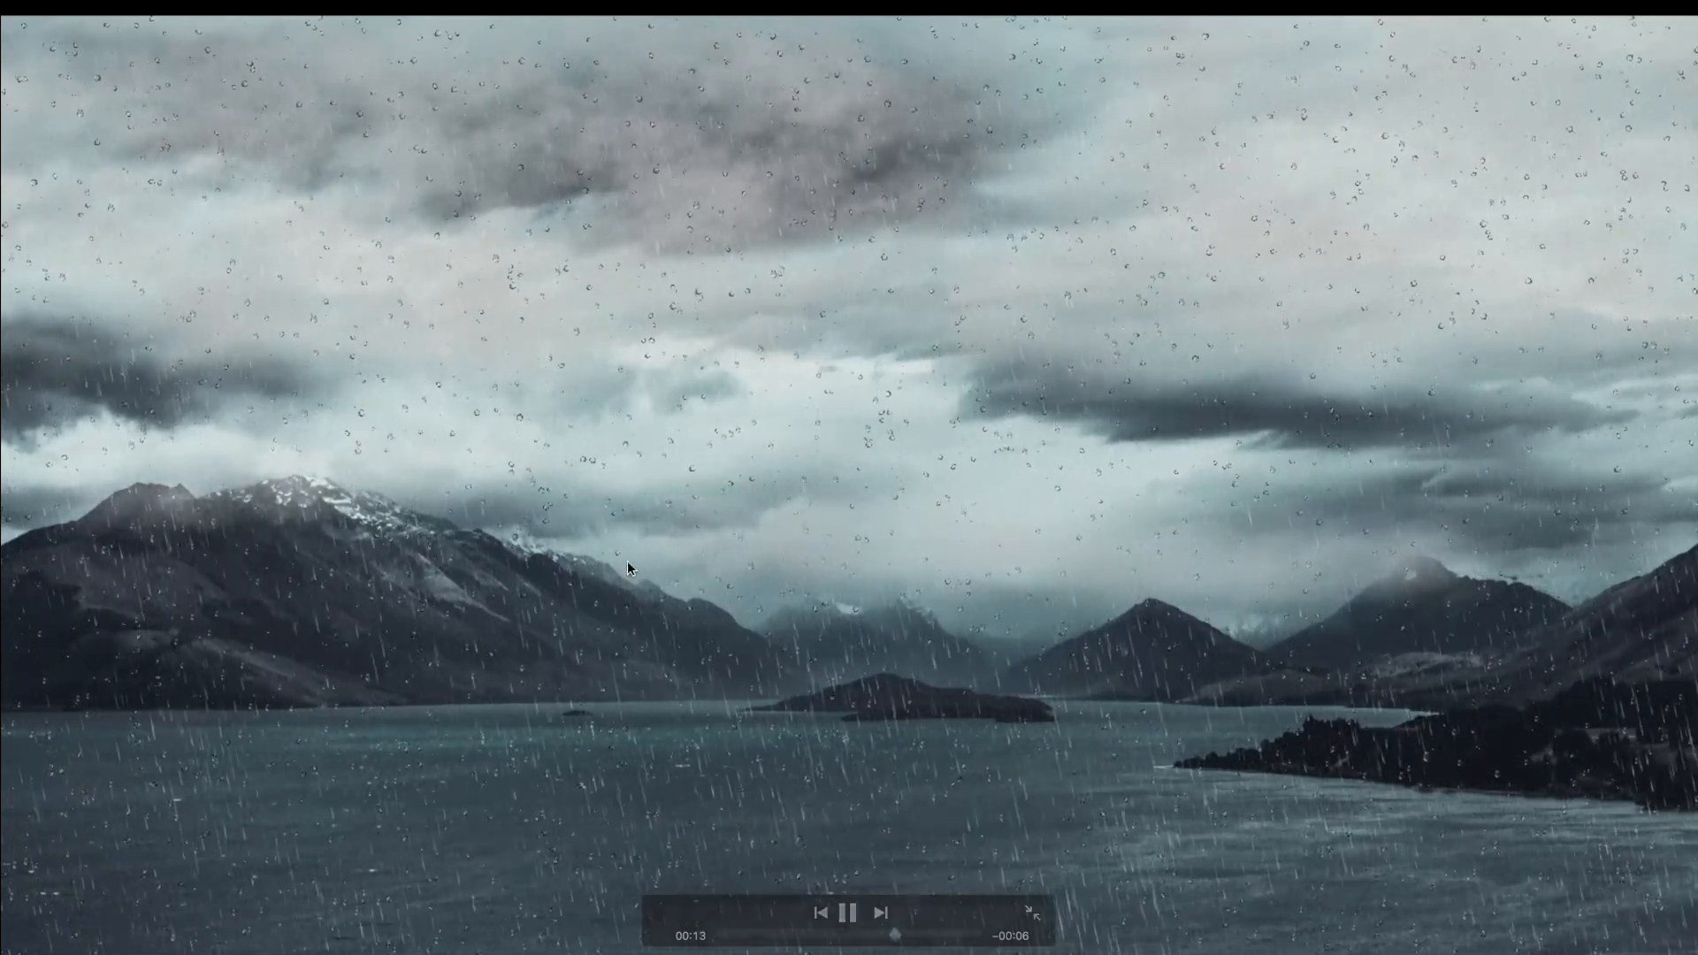
{"action": "left_click", "coordinate": [1032, 913]}
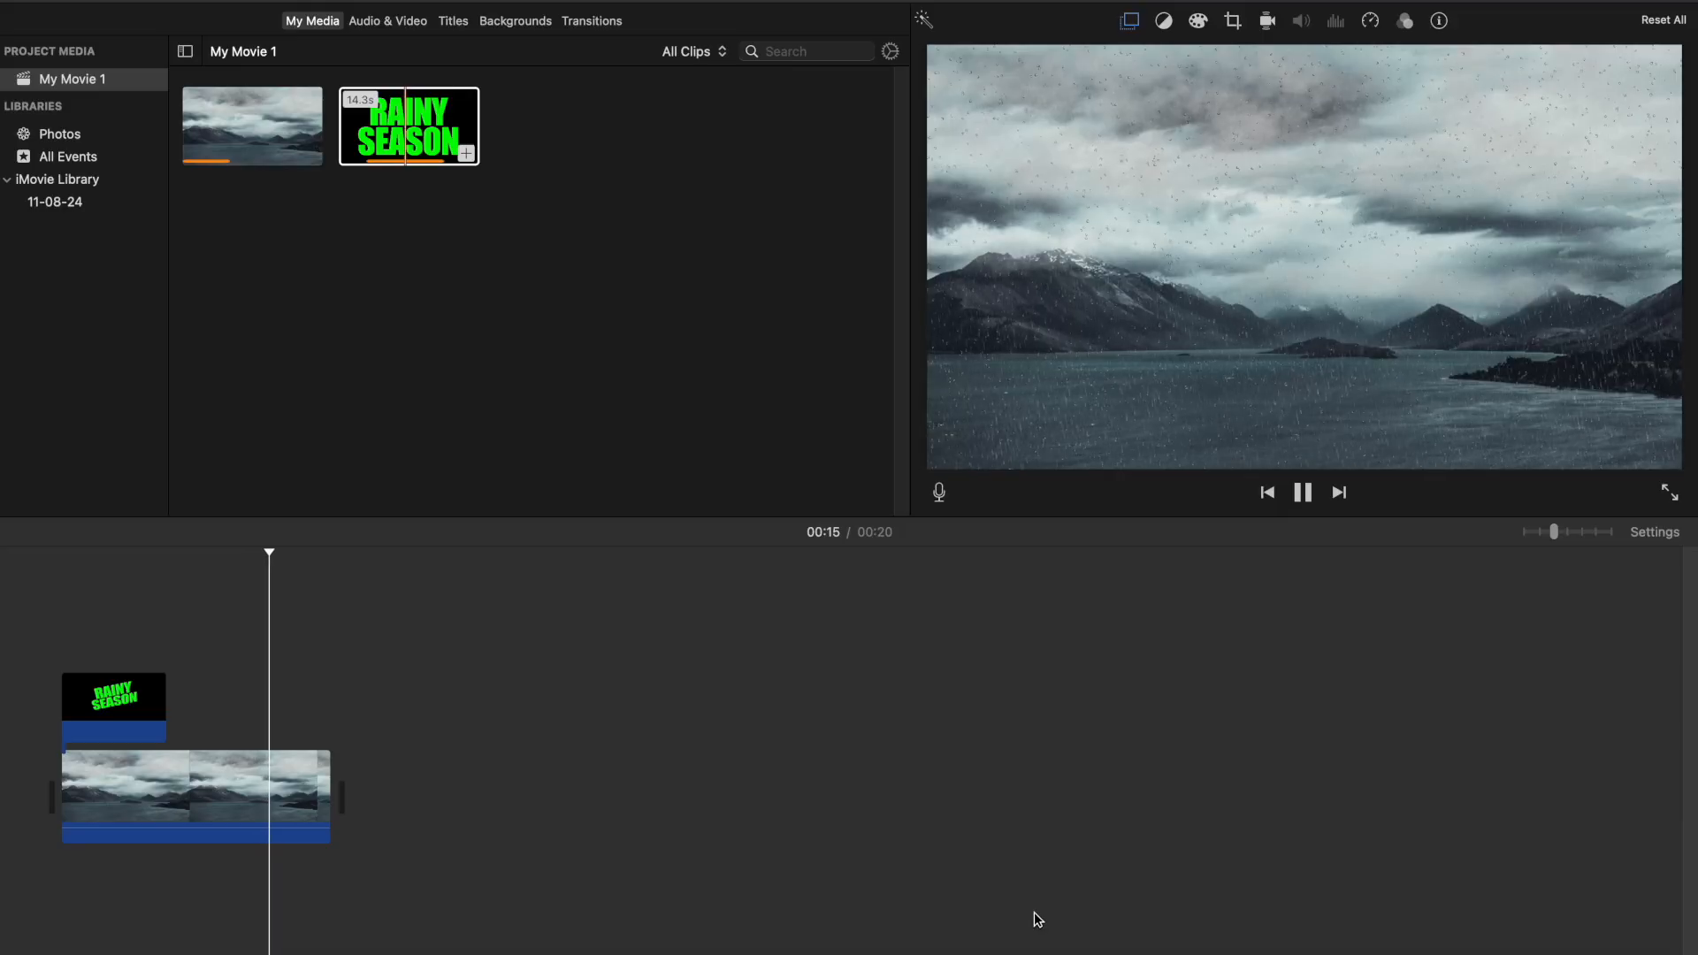